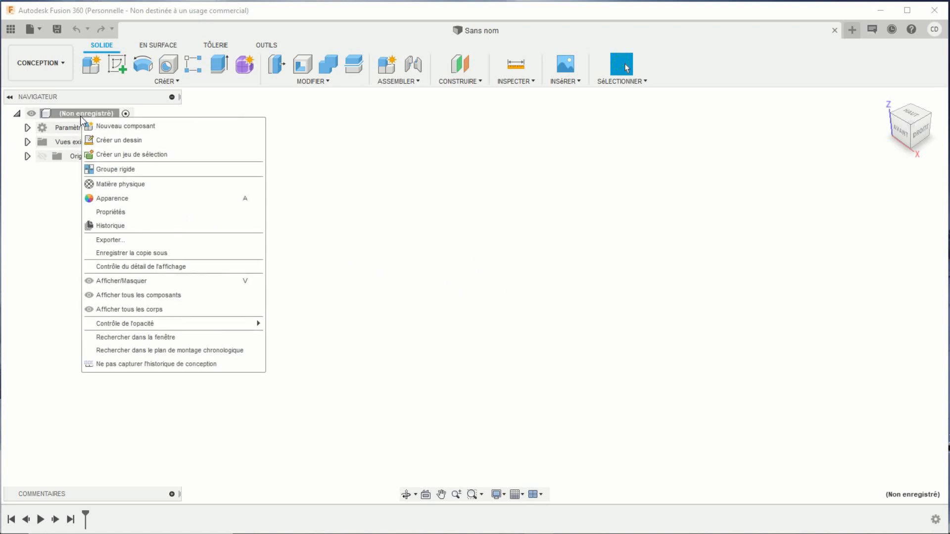
# Create a new standard internal component named Caisse under the root component and keep it activated.
pyautogui.click(123, 127)
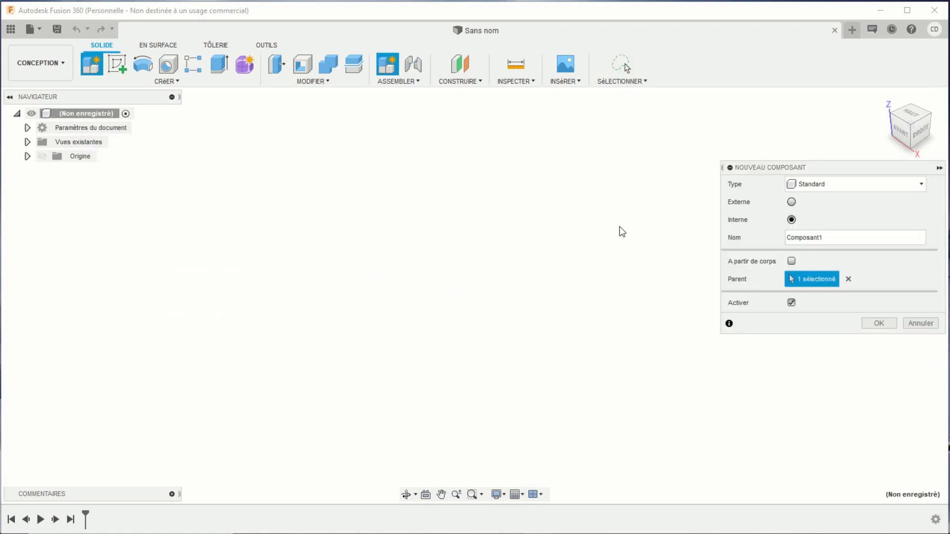
pyautogui.moveTo(825, 237); pyautogui.dragTo(776, 246)
pyautogui.write('Caisse')
pyautogui.click(879, 323)
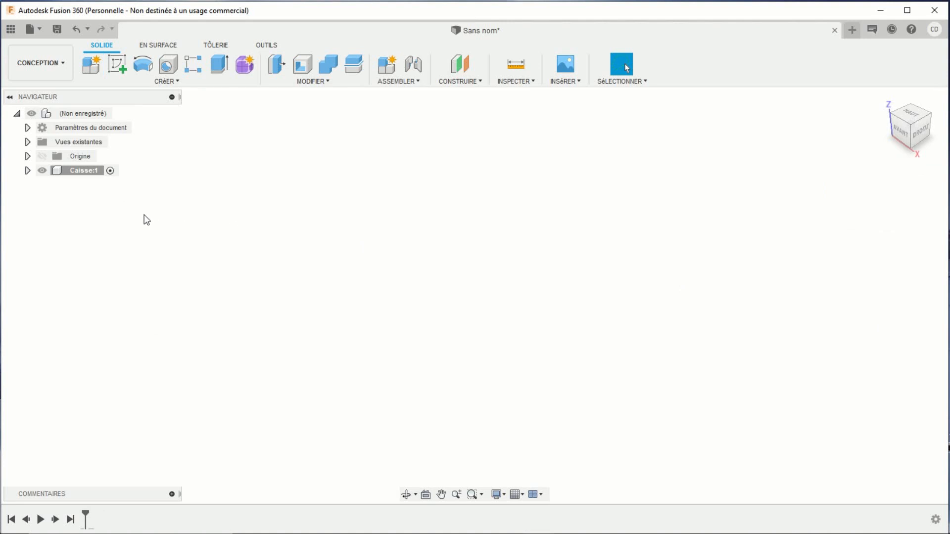
# Start a sketch in the Caisse component on the front XZ origin plane.
pyautogui.click(117, 64)
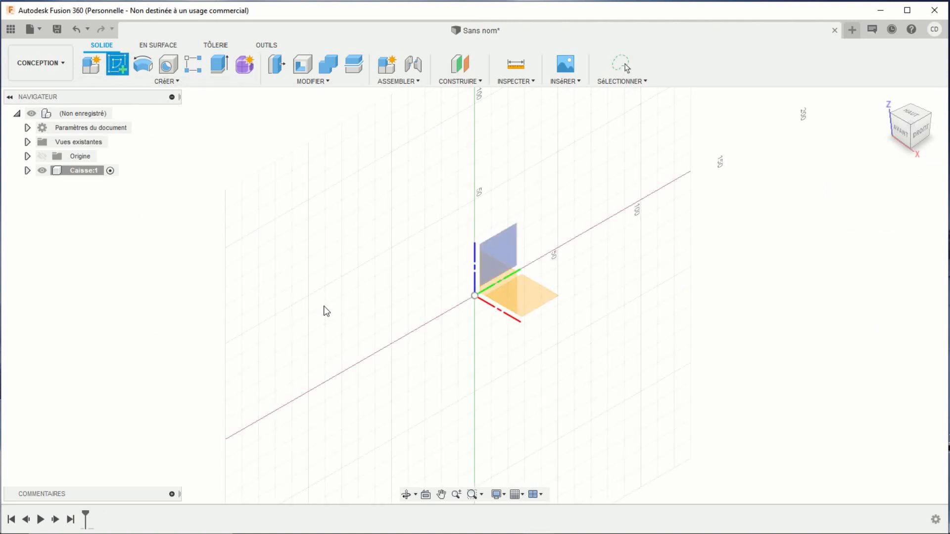
pyautogui.click(497, 277)
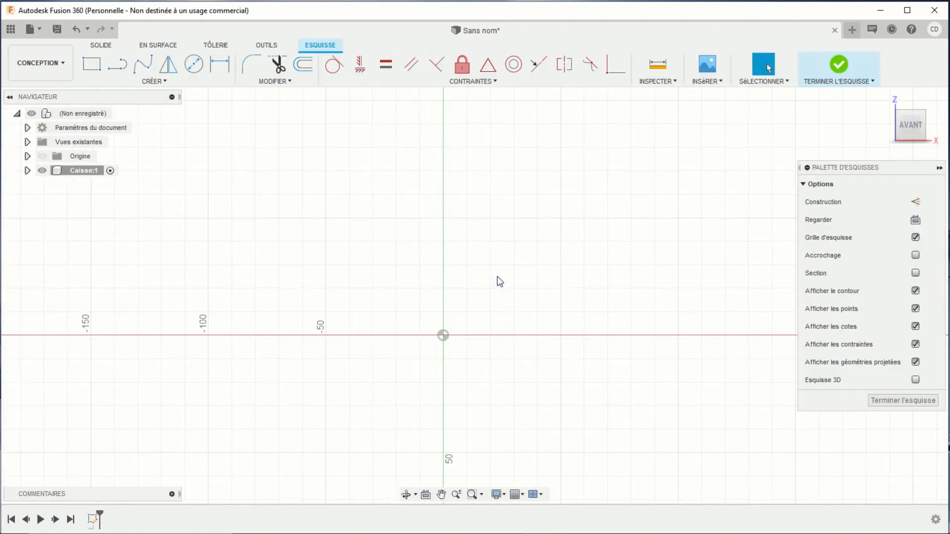
pyautogui.moveTo(478, 319); pyautogui.dragTo(496, 251, button='middle')
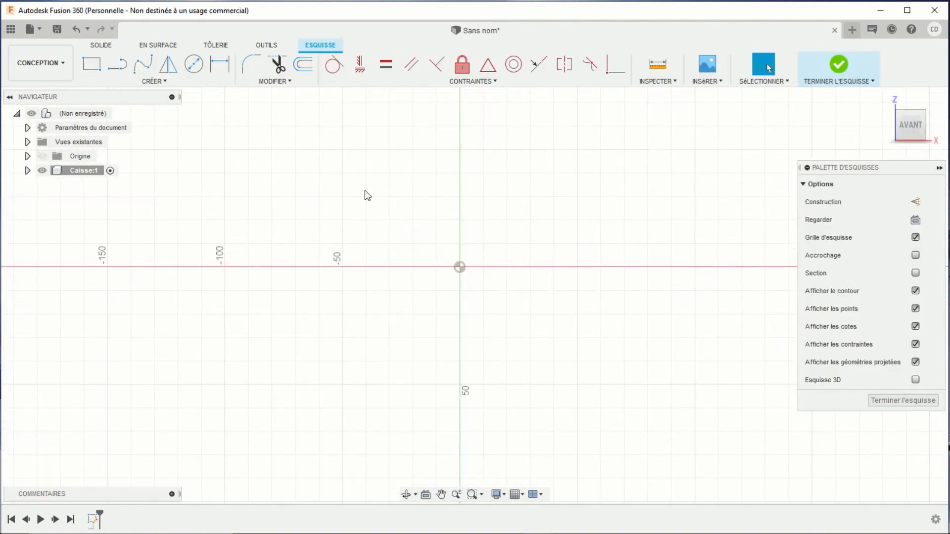
# Draw a 100 mm diameter circle centred on the vertical axis just below the origin.
pyautogui.click(193, 64)
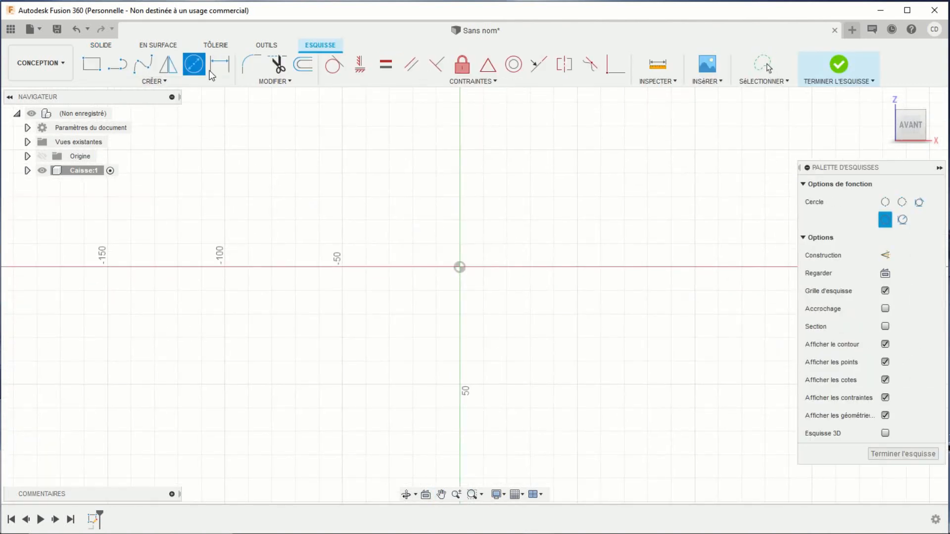
pyautogui.click(459, 311)
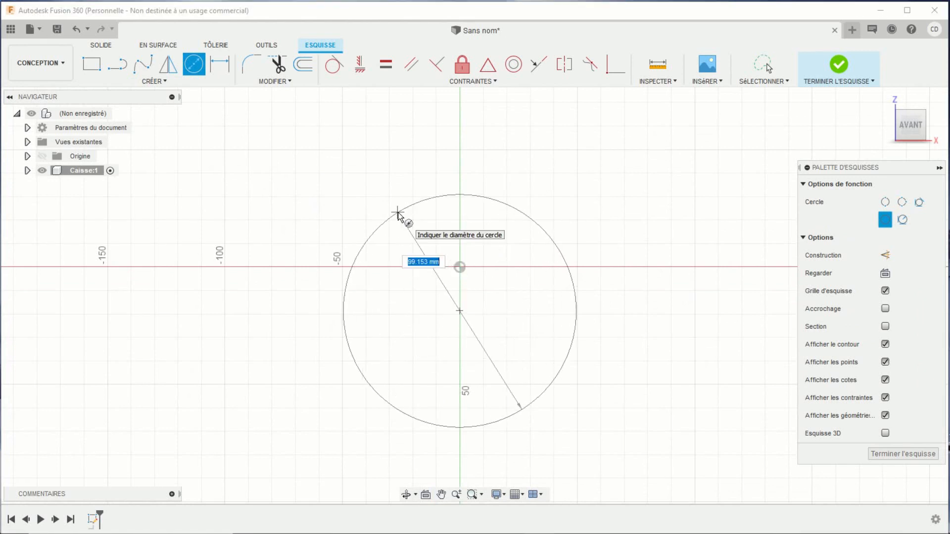
pyautogui.write('100')
pyautogui.press('Tab')
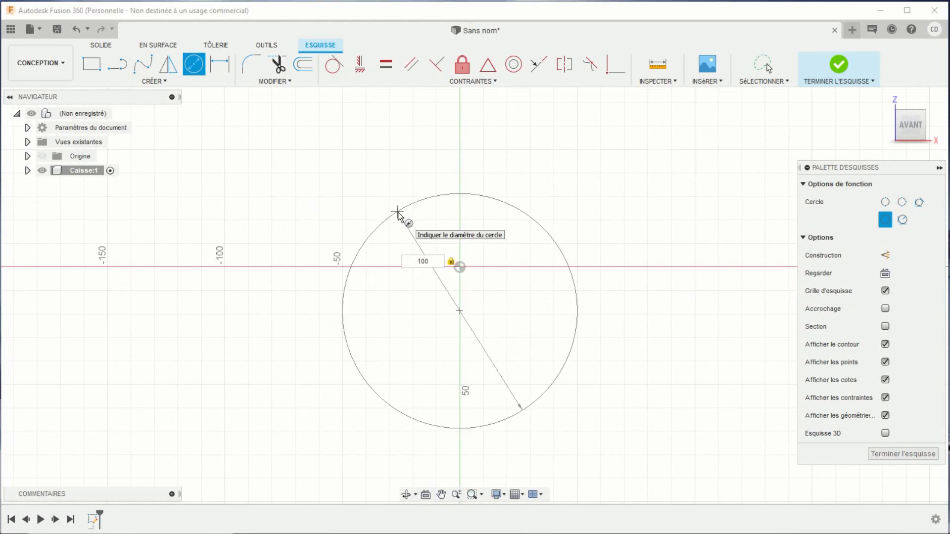
pyautogui.press('Return')
pyautogui.press('Escape')
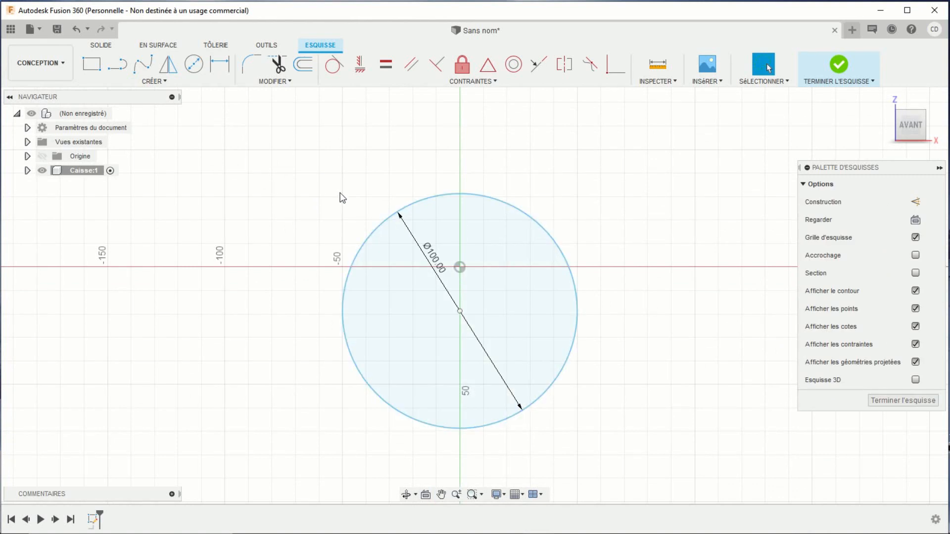
# Align the circle's centre vertically with the origin using a Horizontal/Vertical constraint.
pyautogui.click(360, 63)
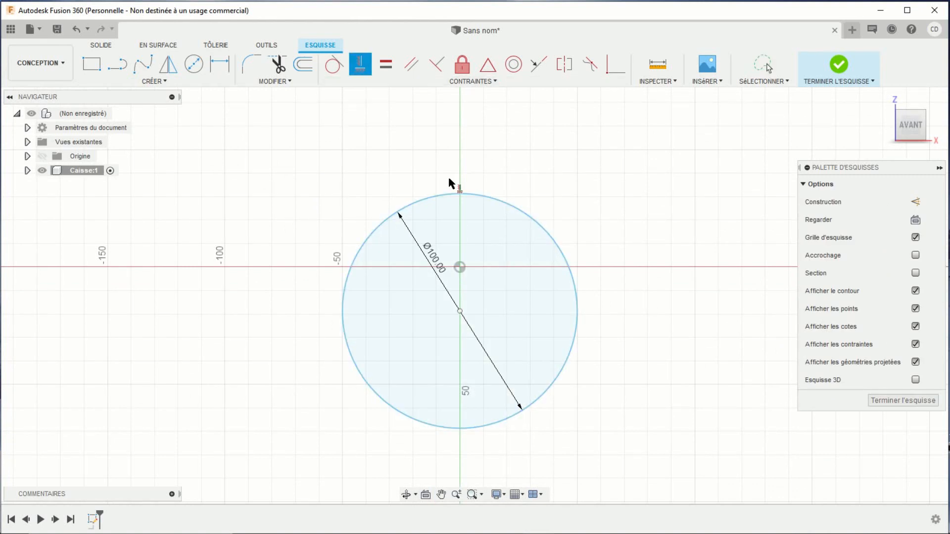
pyautogui.click(459, 267)
pyautogui.click(460, 311)
# Dimension the vertical distance between the origin and the circle's centre to 10 mm.
pyautogui.click(219, 63)
pyautogui.click(460, 267)
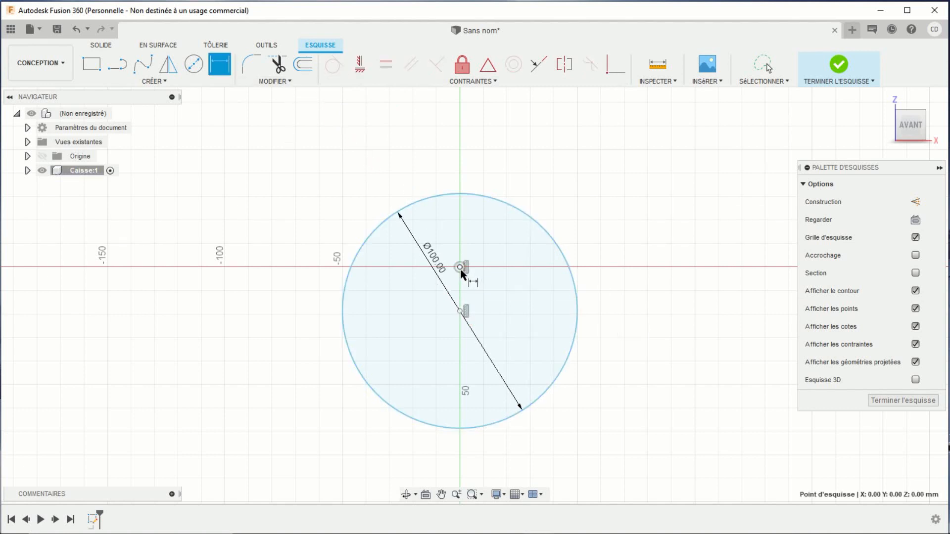
pyautogui.click(460, 312)
pyautogui.click(629, 295)
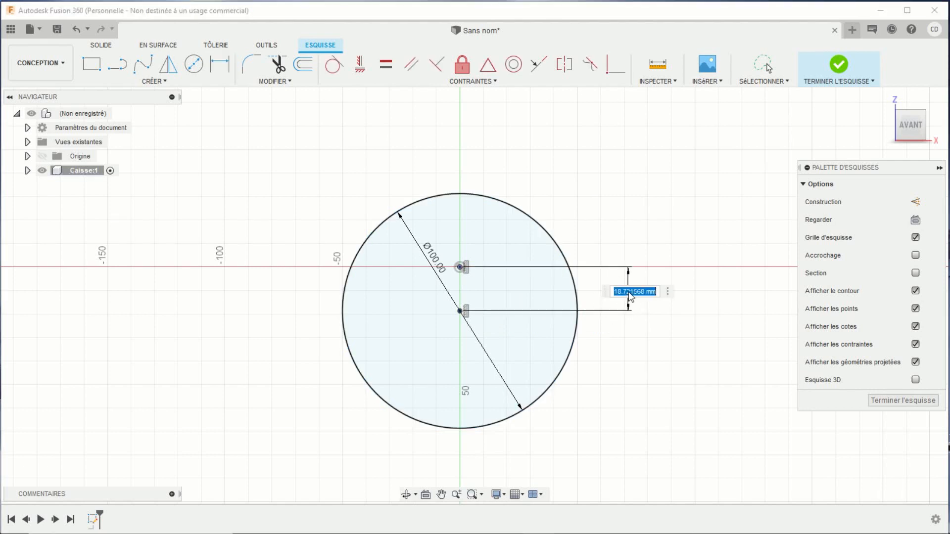
pyautogui.write('10')
pyautogui.press('Return')
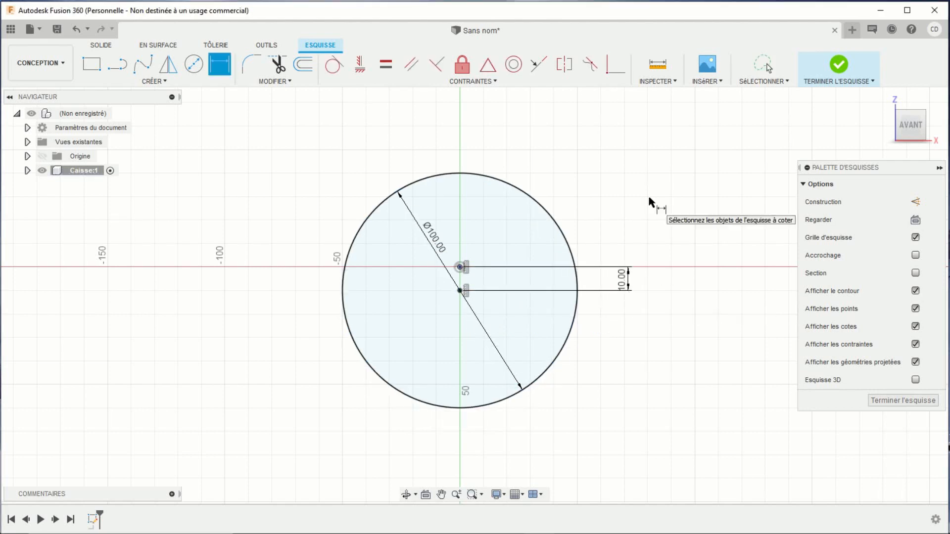
# Draw a horizontal line about 88 mm long across the circle above the origin, with both ends on the circle.
pyautogui.click(117, 64)
pyautogui.click(357, 234)
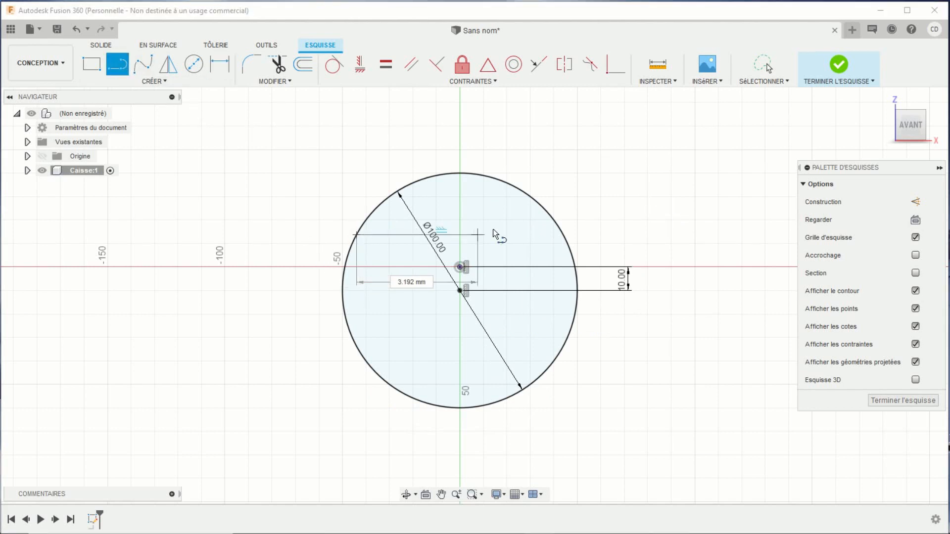
pyautogui.doubleClick(562, 235)
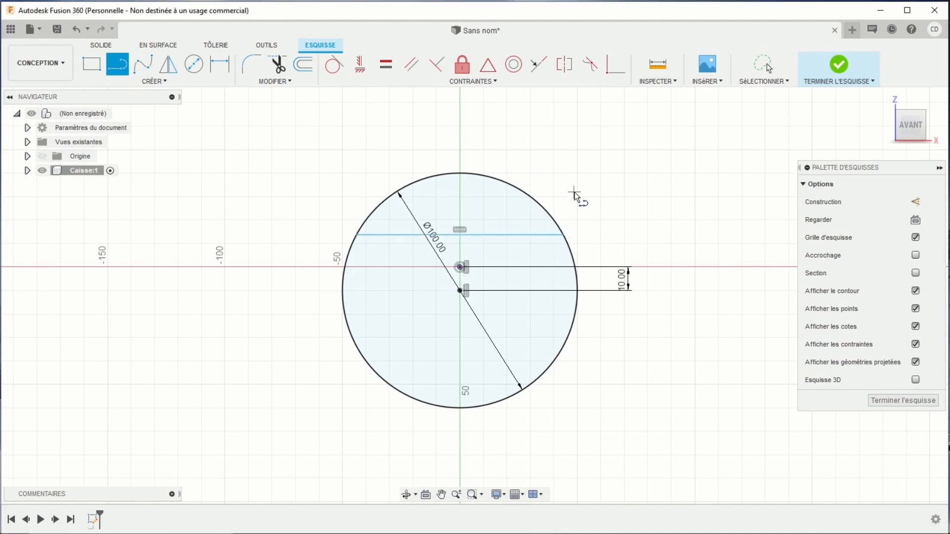
# Make the horizontal line coincident with the origin and trim away the circle's arc below it.
pyautogui.click(613, 73)
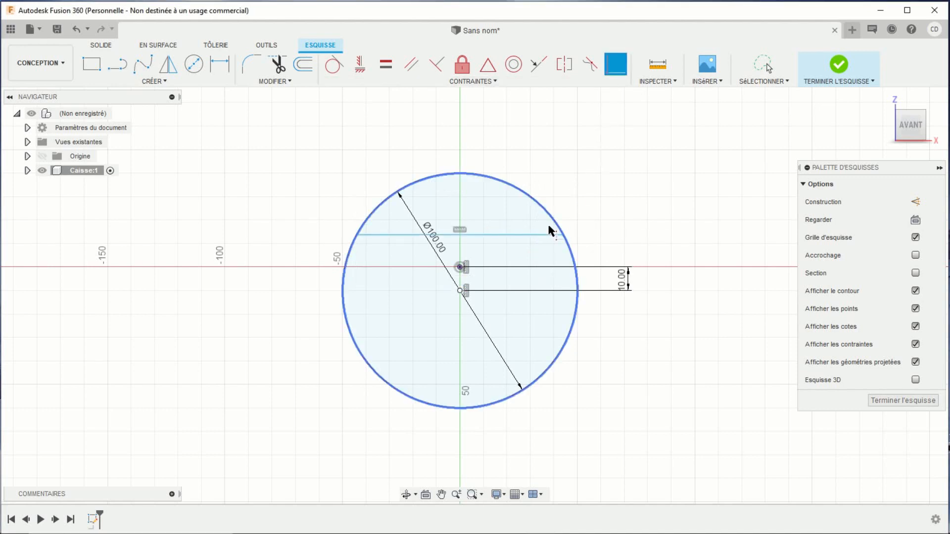
pyautogui.click(515, 236)
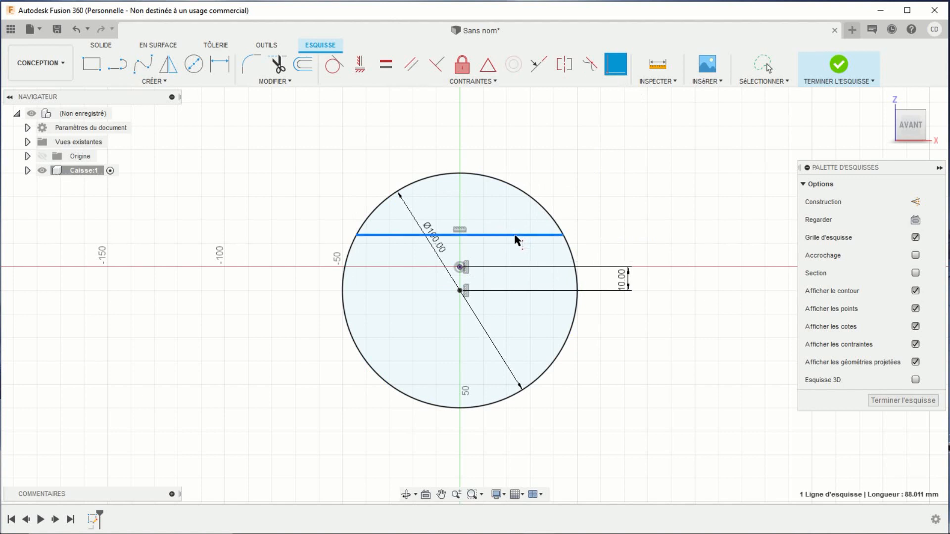
pyautogui.click(461, 266)
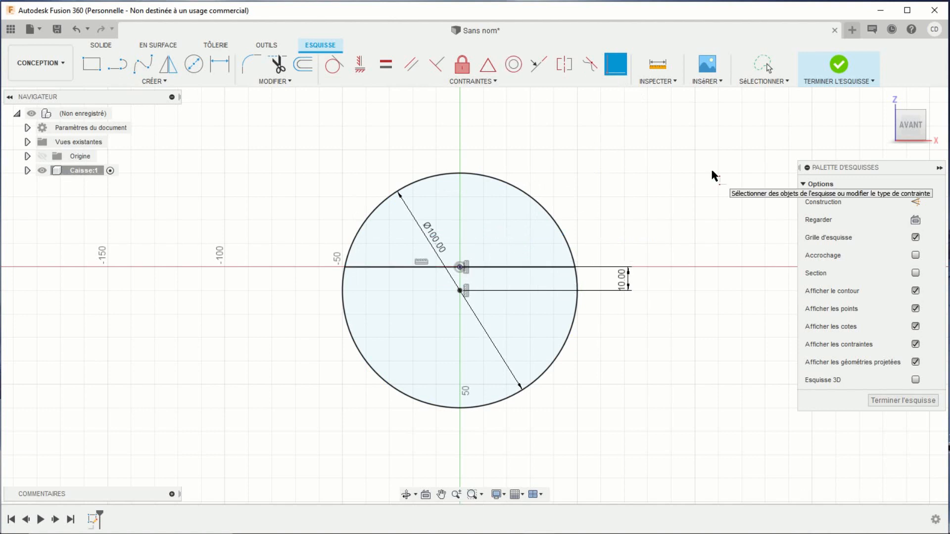
pyautogui.click(277, 64)
pyautogui.click(345, 328)
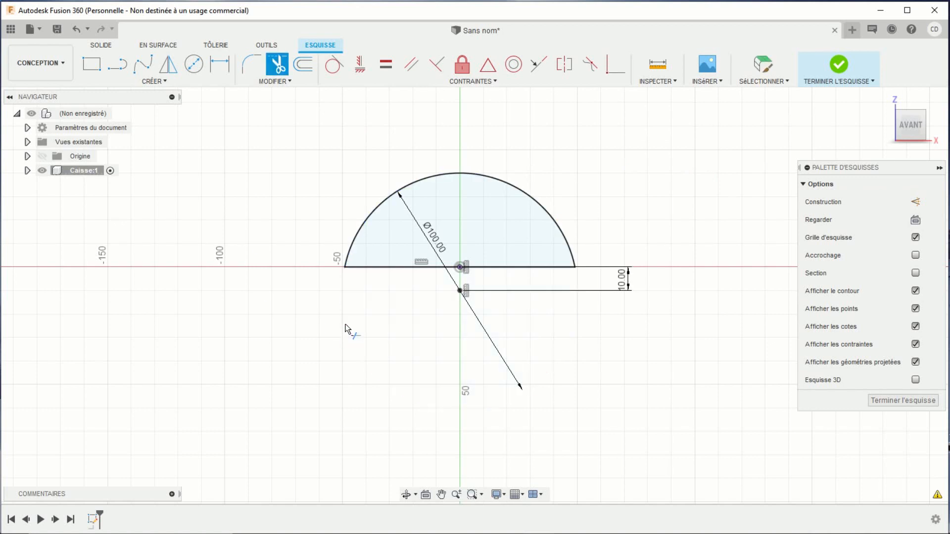
# Draw a construction line about 59 mm long from the origin up and to the left, ending outside the arc.
pyautogui.scroll(-2, 374, 324)
pyautogui.scroll(4, 389, 319)
pyautogui.scroll(1, 390, 315)
pyautogui.moveTo(434, 296)
pyautogui.mouseDown(button='middle')
pyautogui.moveTo(341, 377)
pyautogui.moveTo(383, 367)
pyautogui.mouseUp(button='middle')
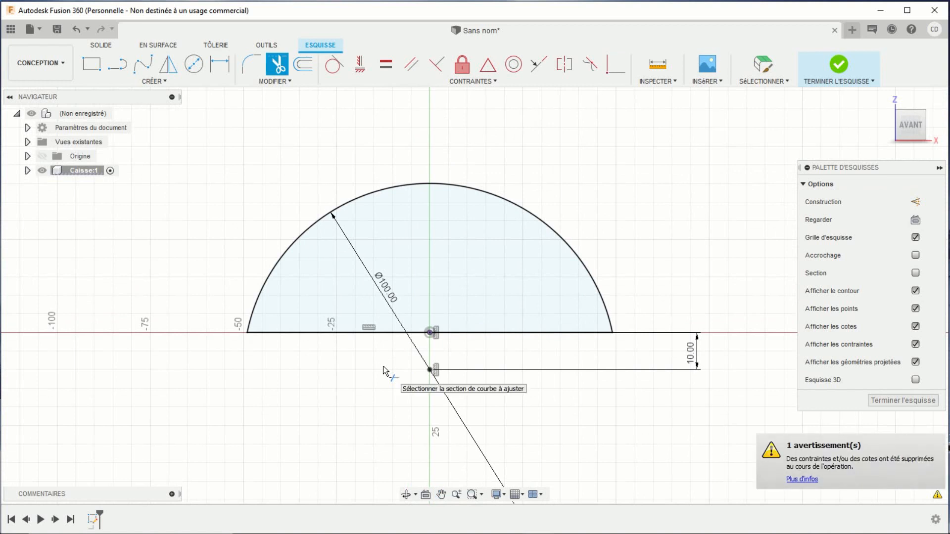
pyautogui.click(916, 202)
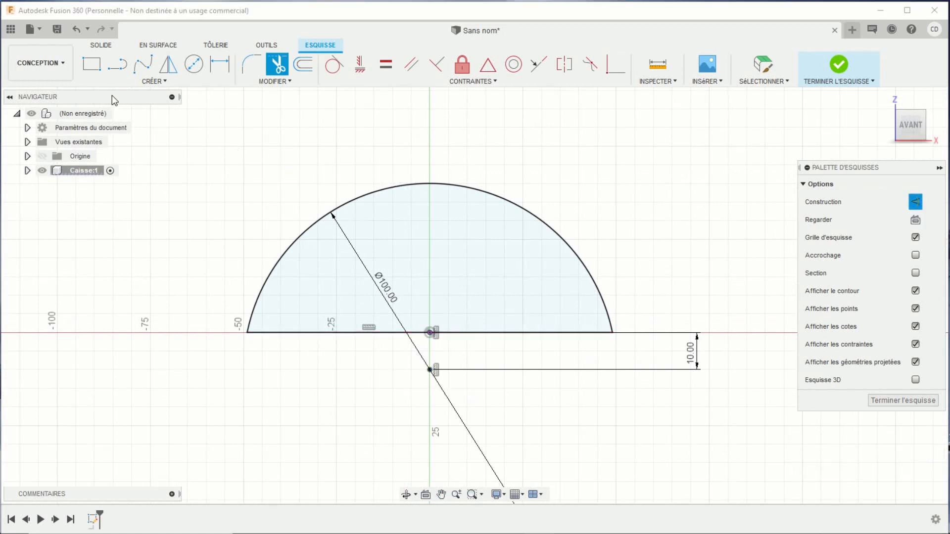
pyautogui.click(117, 64)
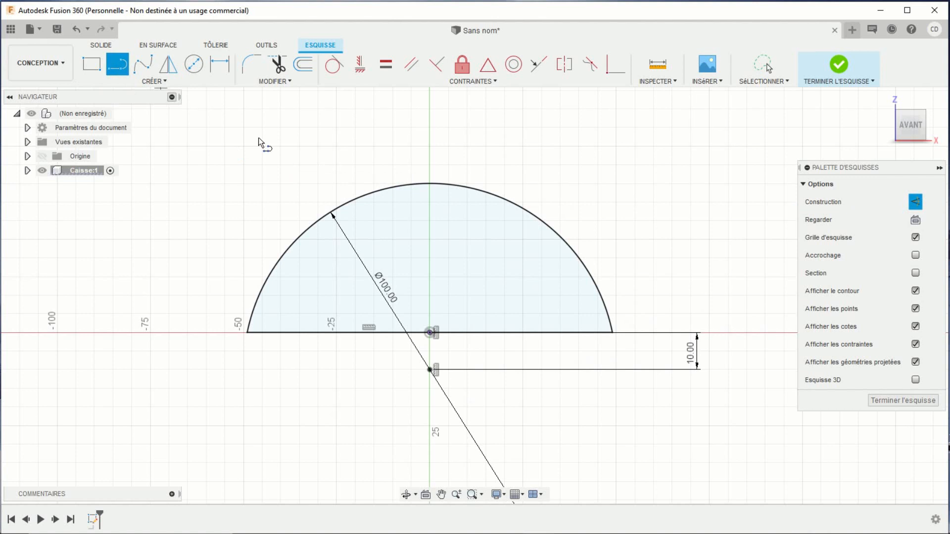
pyautogui.click(430, 333)
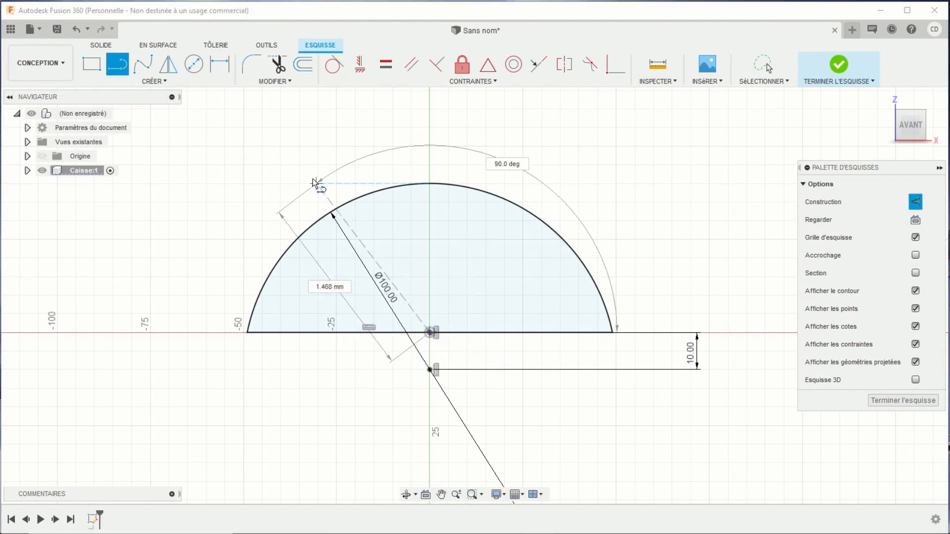
pyautogui.click(296, 157)
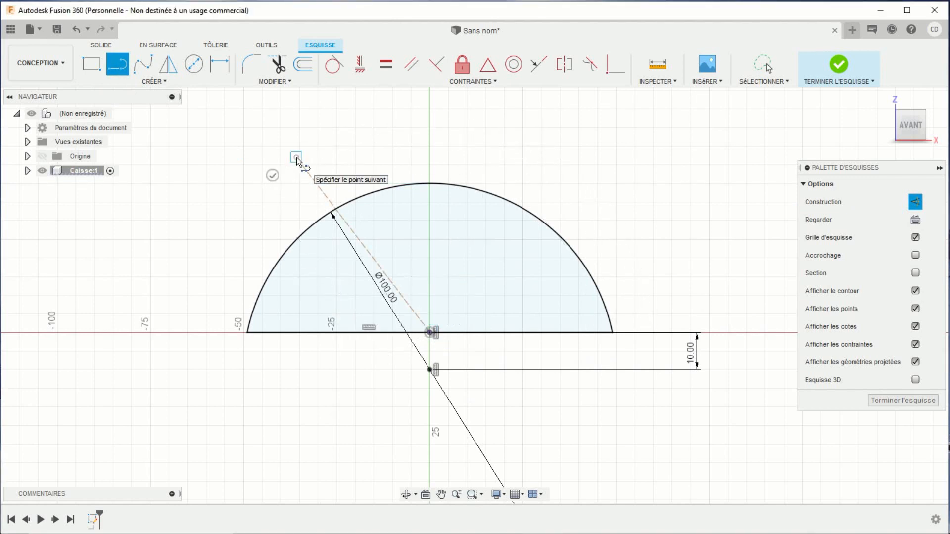
# Dimension the angle between the construction line and the horizontal base line to 60 degrees.
pyautogui.press('d')
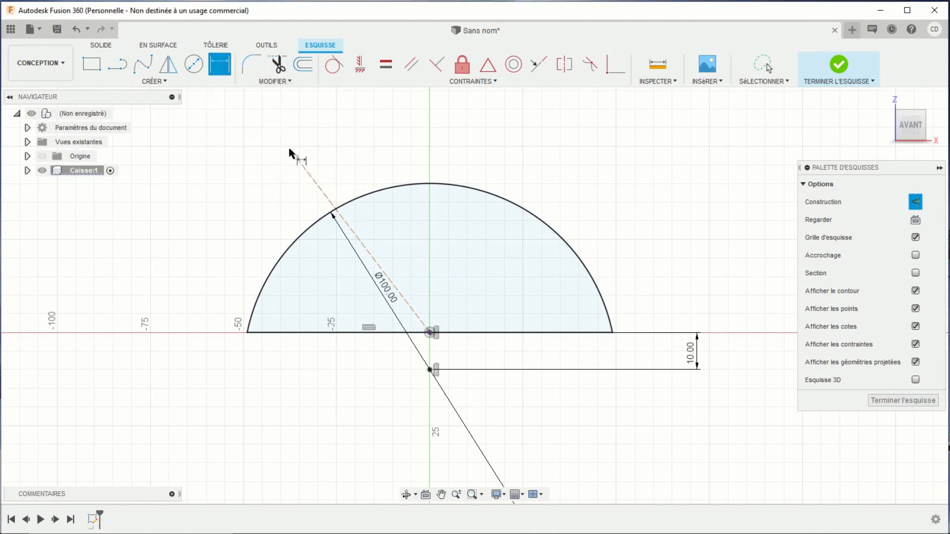
pyautogui.click(320, 189)
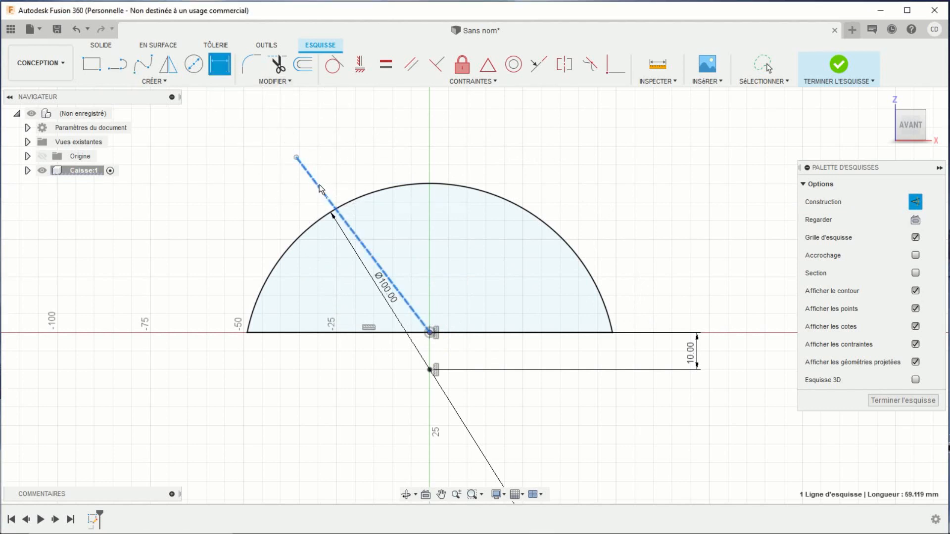
pyautogui.click(293, 332)
pyautogui.click(216, 271)
pyautogui.write('60')
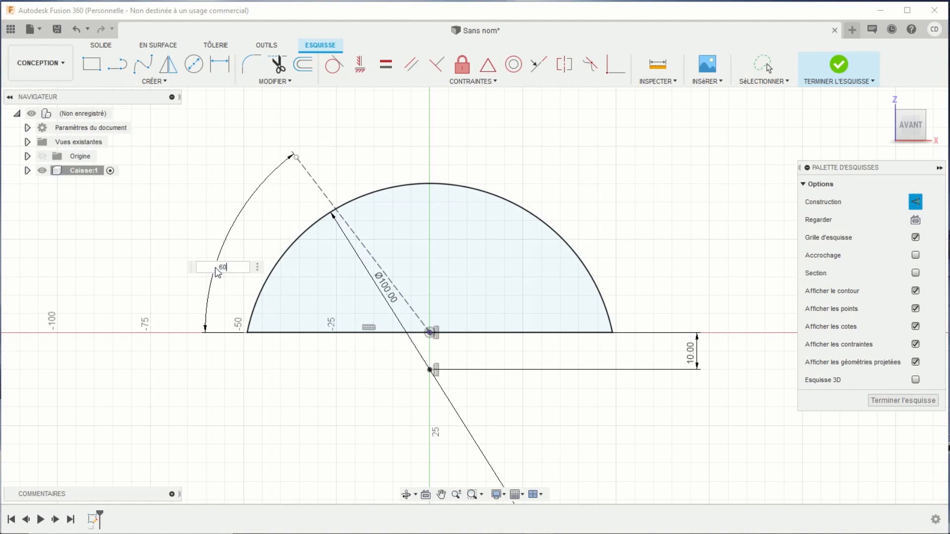
pyautogui.press('Return')
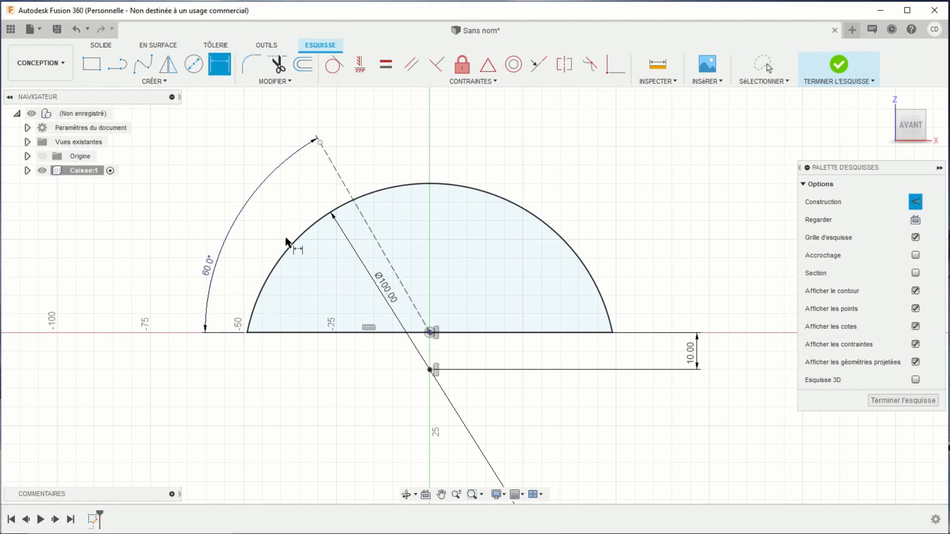
pyautogui.click(372, 233)
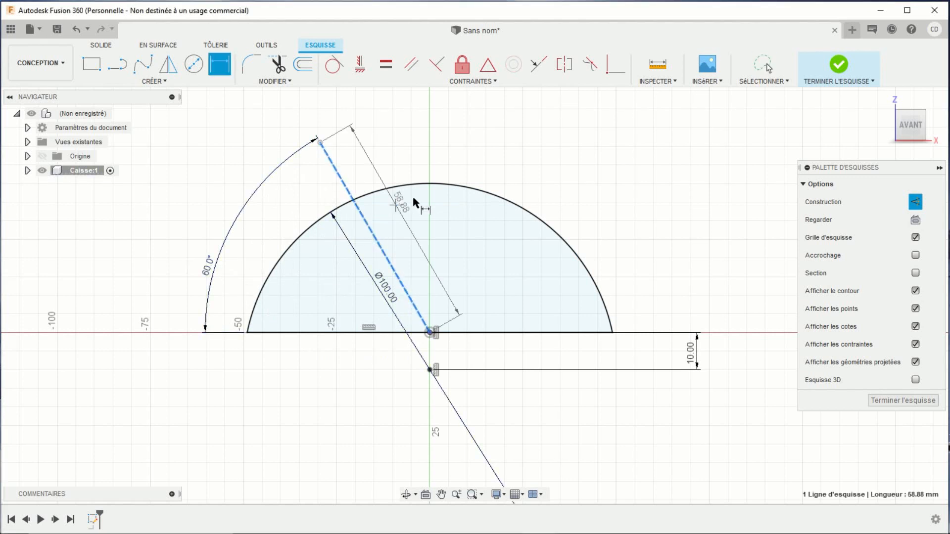
pyautogui.click(443, 176)
pyautogui.press('Return')
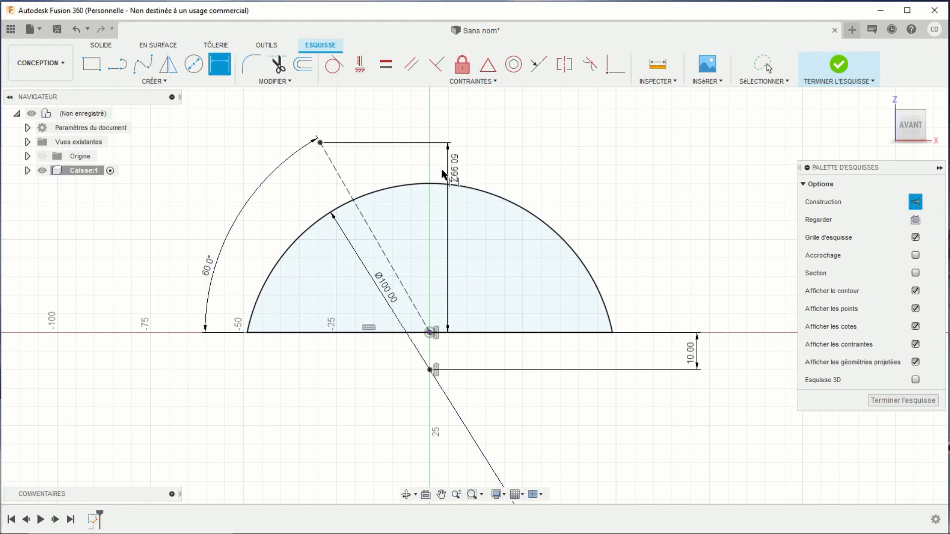
pyautogui.press('Escape')
pyautogui.hotkey('ctrl', 'z')
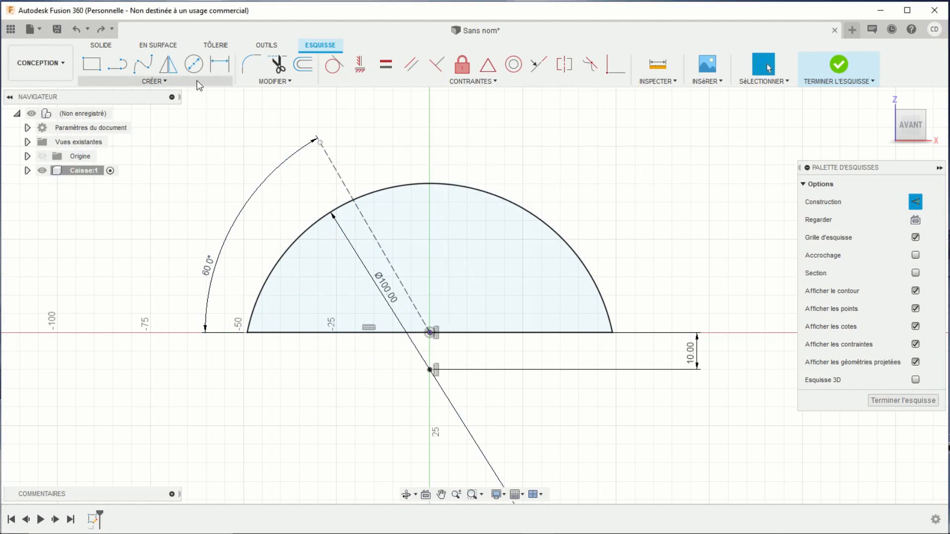
# Dimension the length of the inclined construction line, measured along the line, to 50 mm.
pyautogui.click(219, 64)
pyautogui.click(343, 183)
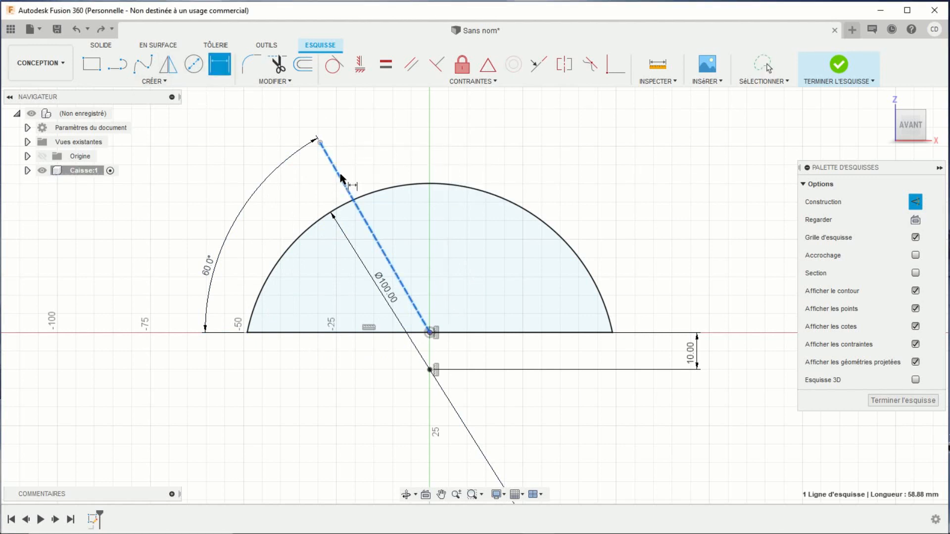
pyautogui.click(401, 151)
pyautogui.write('50')
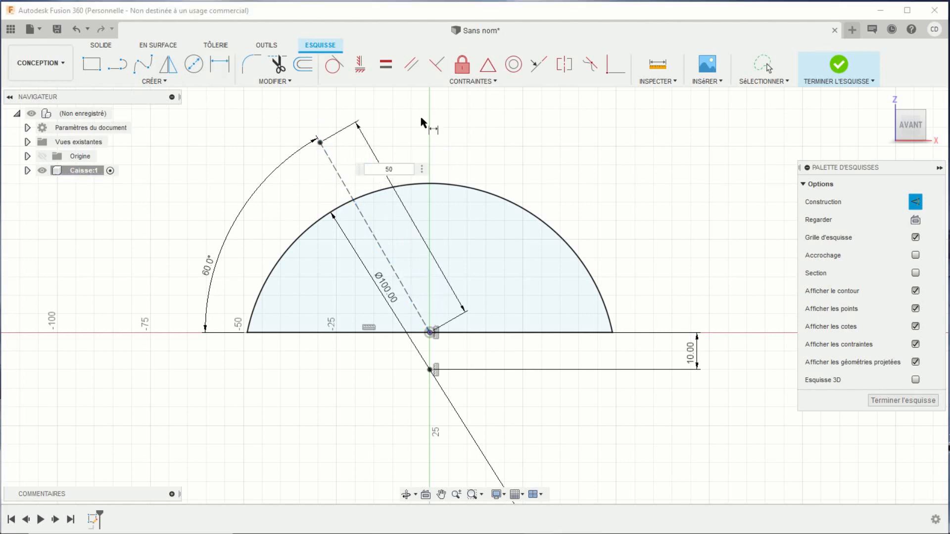
pyautogui.press('Return')
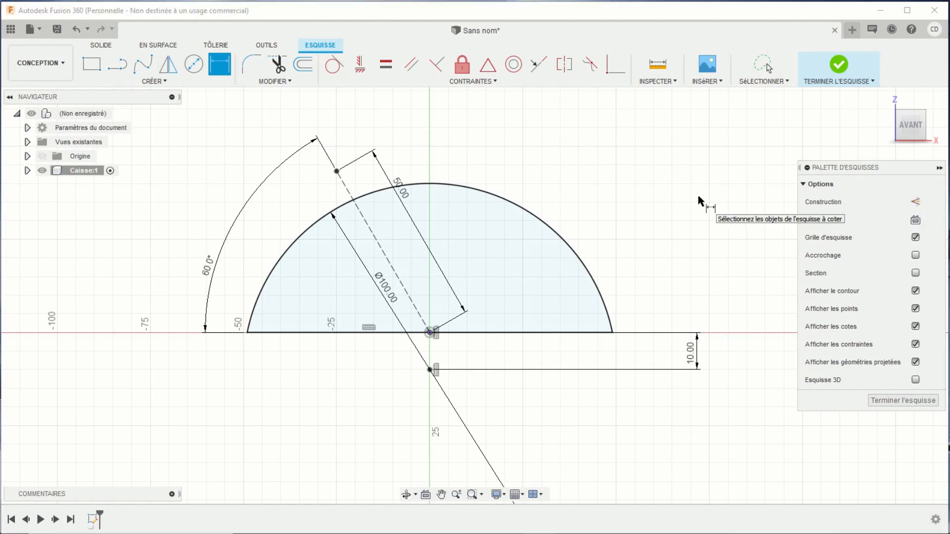
# Draw a 45 mm diameter circle centred on the upper end of the inclined construction line and finish the sketch.
pyautogui.click(194, 64)
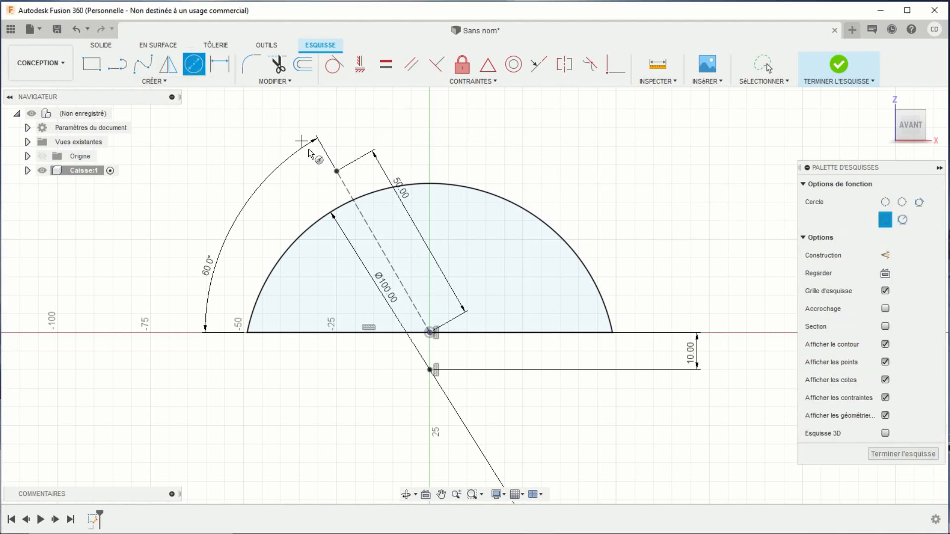
pyautogui.click(336, 171)
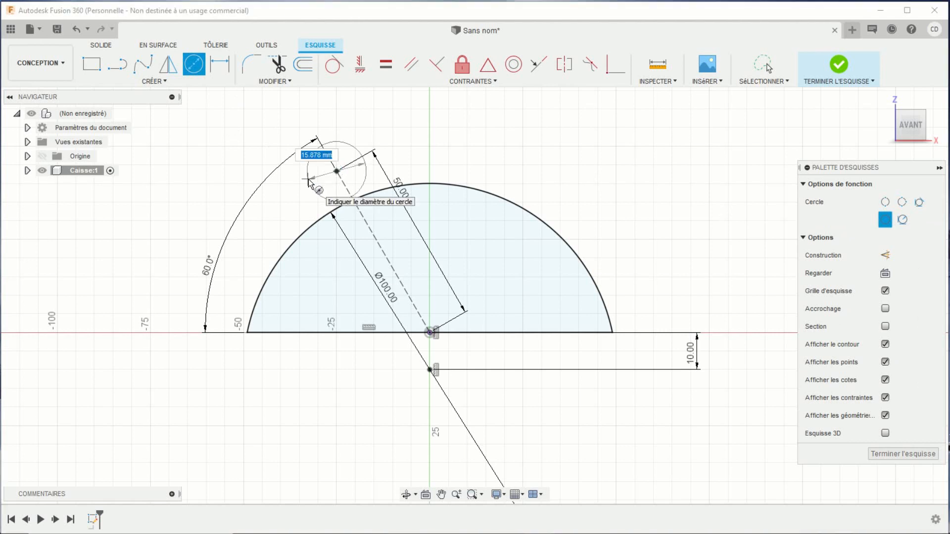
pyautogui.write('45')
pyautogui.press('Return')
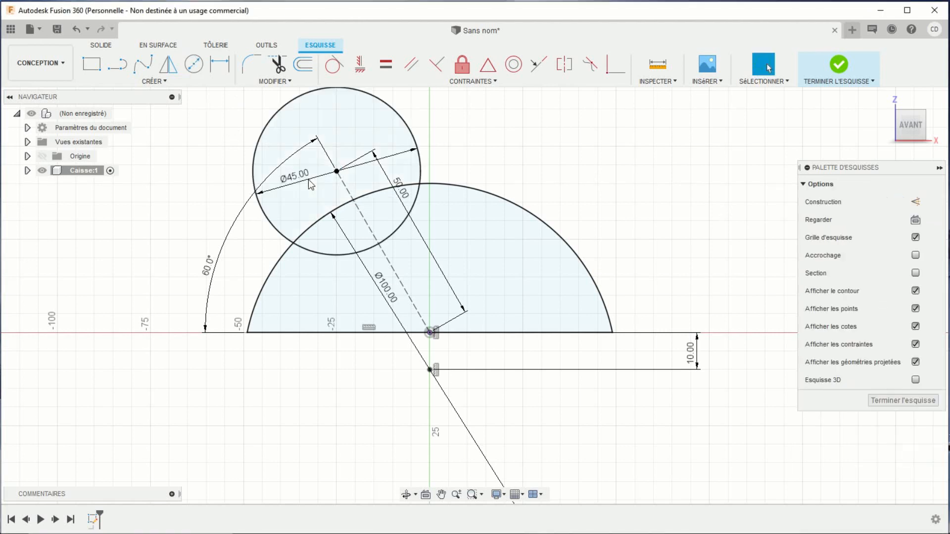
pyautogui.moveTo(564, 154); pyautogui.dragTo(569, 188, button='middle')
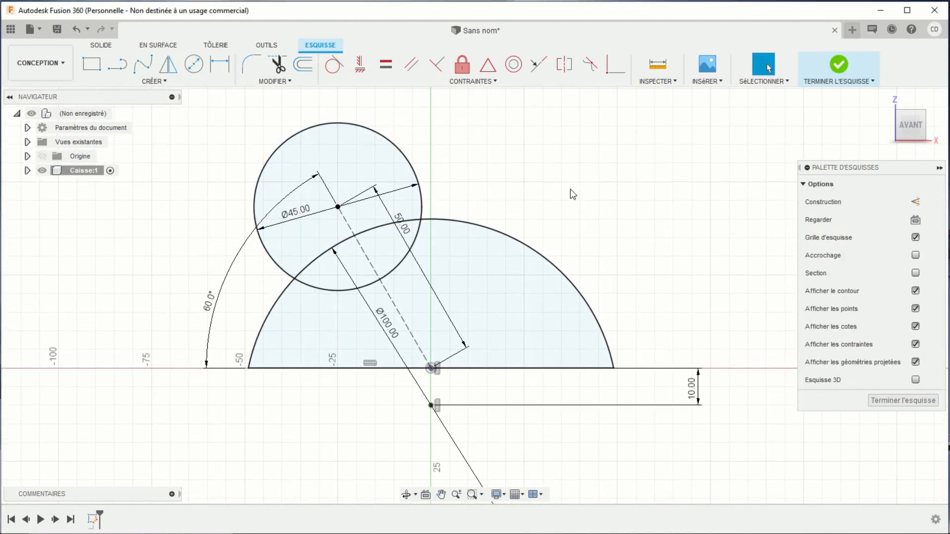
pyautogui.click(838, 64)
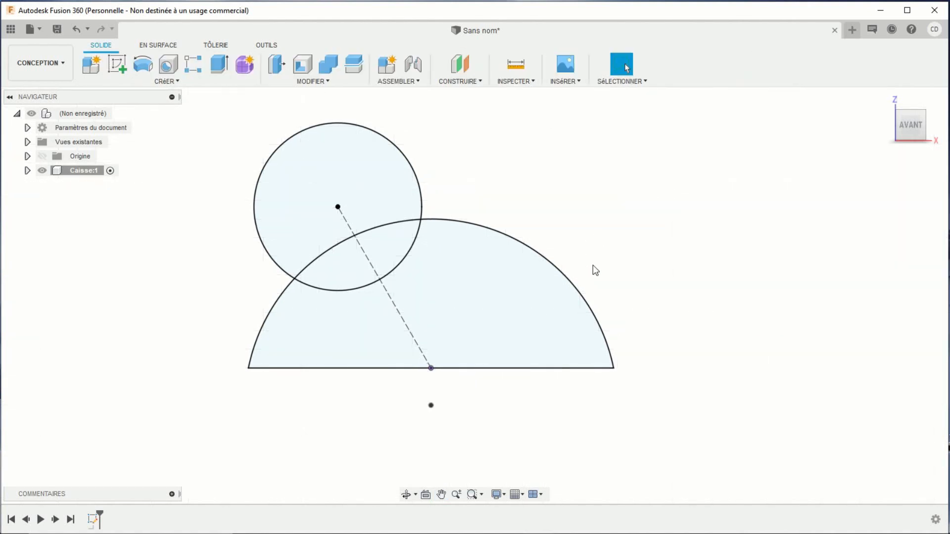
# Extrude the dome profile, excluding its overlap with the circle, symmetrically by 20 mm per side as a new body.
pyautogui.moveTo(664, 287)
pyautogui.keyDown('shift'); pyautogui.mouseDown(button='middle')
pyautogui.moveTo(651, 309)
pyautogui.moveTo(623, 320)
pyautogui.moveTo(575, 261)
pyautogui.moveTo(586, 272)
pyautogui.mouseUp(button='middle'); pyautogui.keyUp('shift')
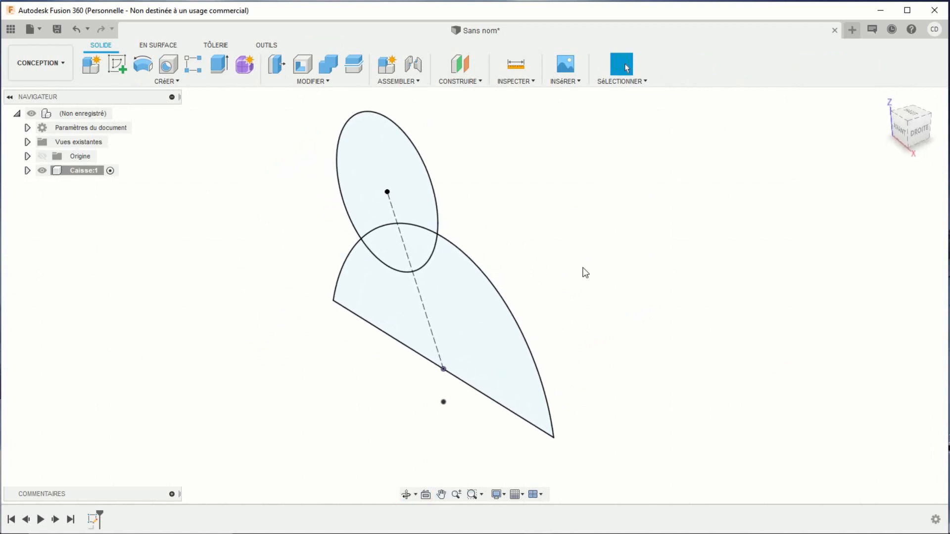
pyautogui.click(220, 67)
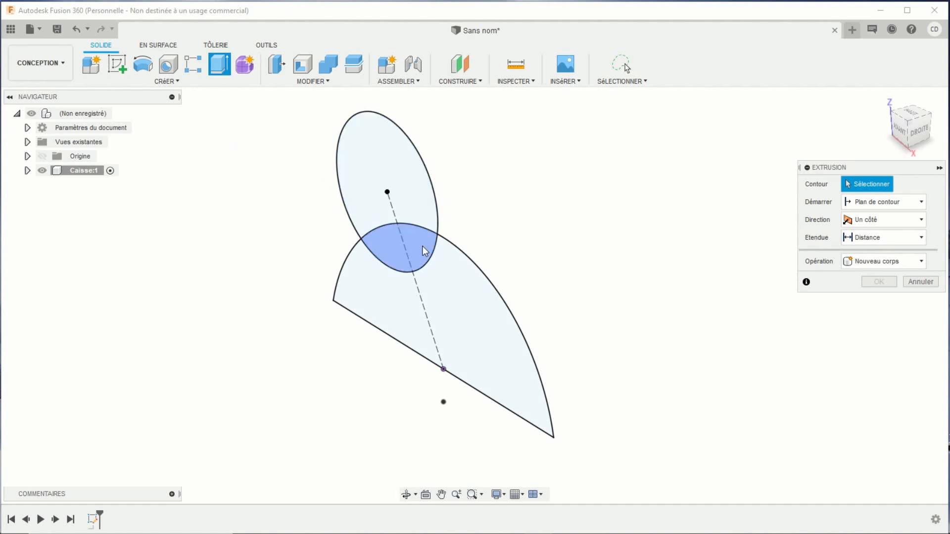
pyautogui.click(447, 286)
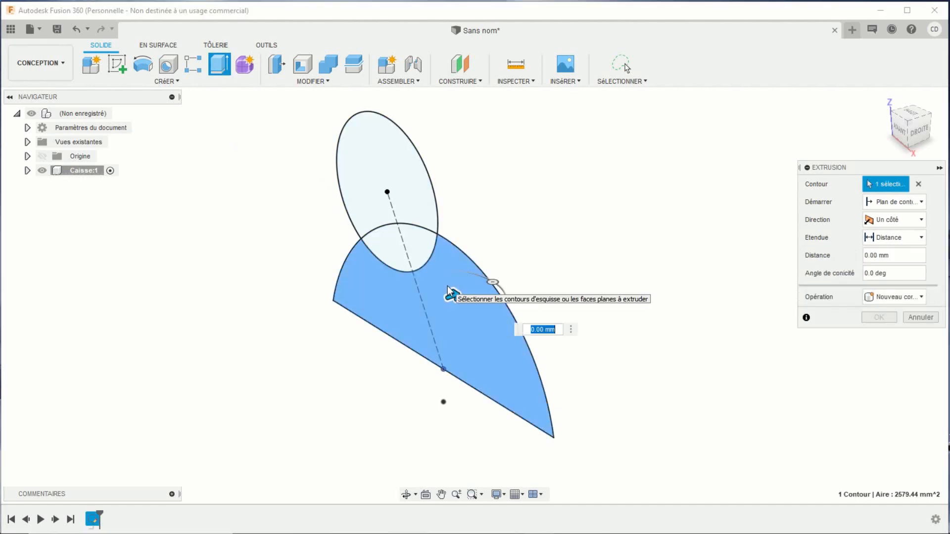
pyautogui.click(910, 220)
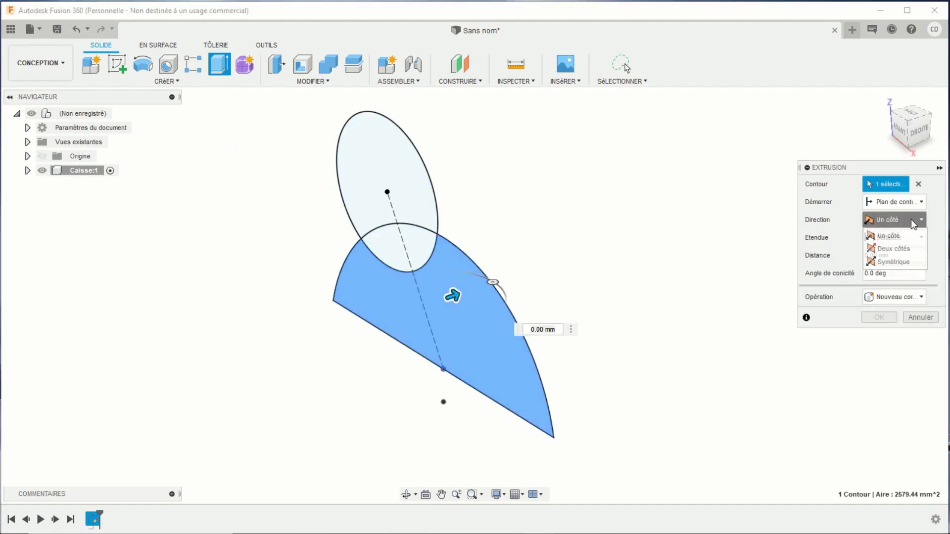
pyautogui.click(896, 263)
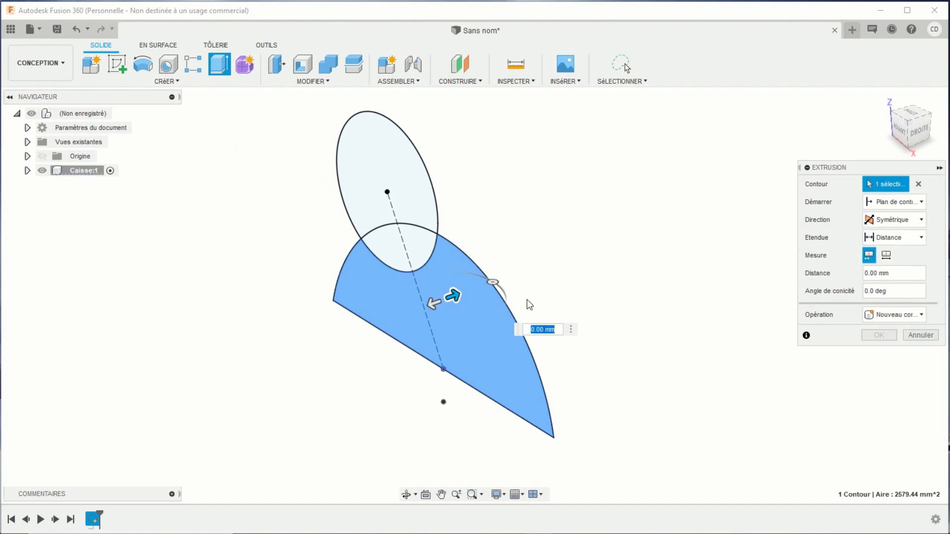
pyautogui.moveTo(450, 298); pyautogui.dragTo(512, 275)
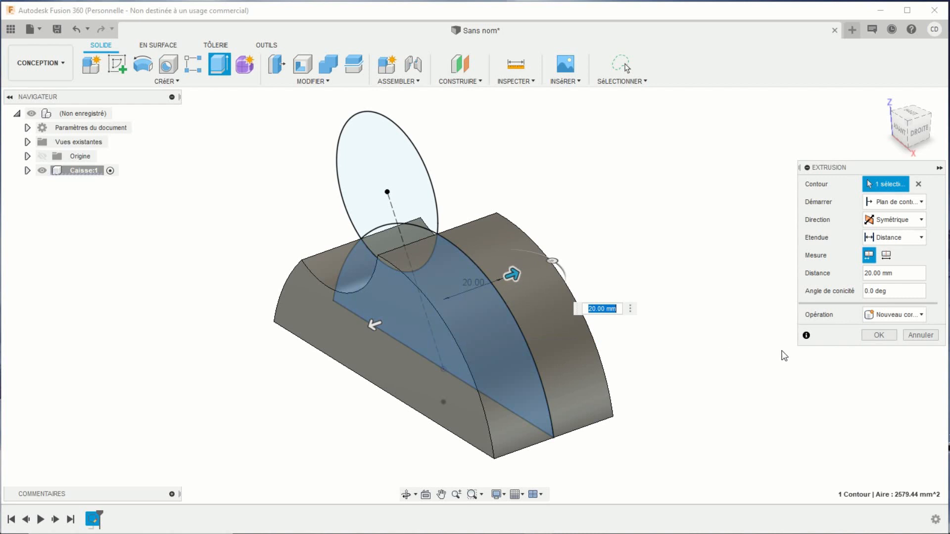
pyautogui.click(866, 336)
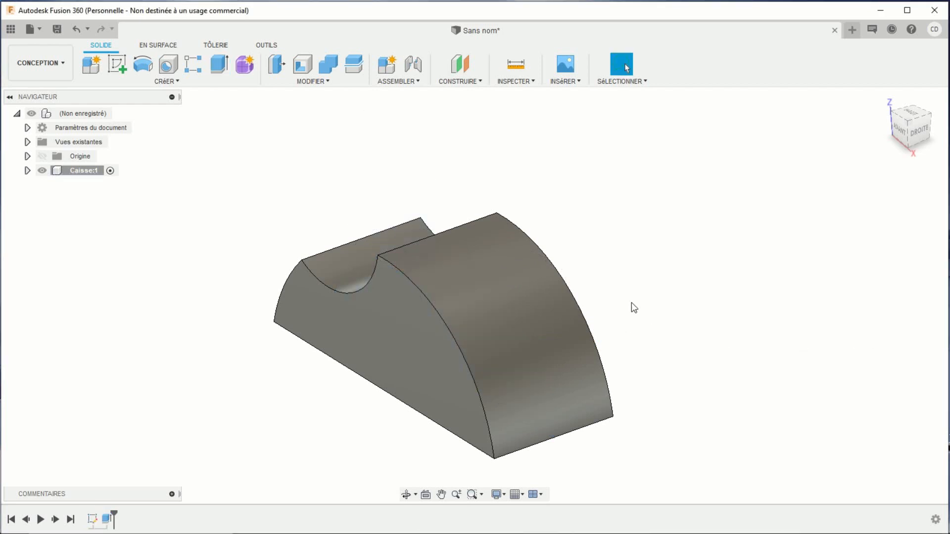
# Save the design as "Voiture Click n Smile" in My First Project.
pyautogui.scroll(-3, 655, 268)
pyautogui.moveTo(652, 284); pyautogui.dragTo(636, 258, button='middle')
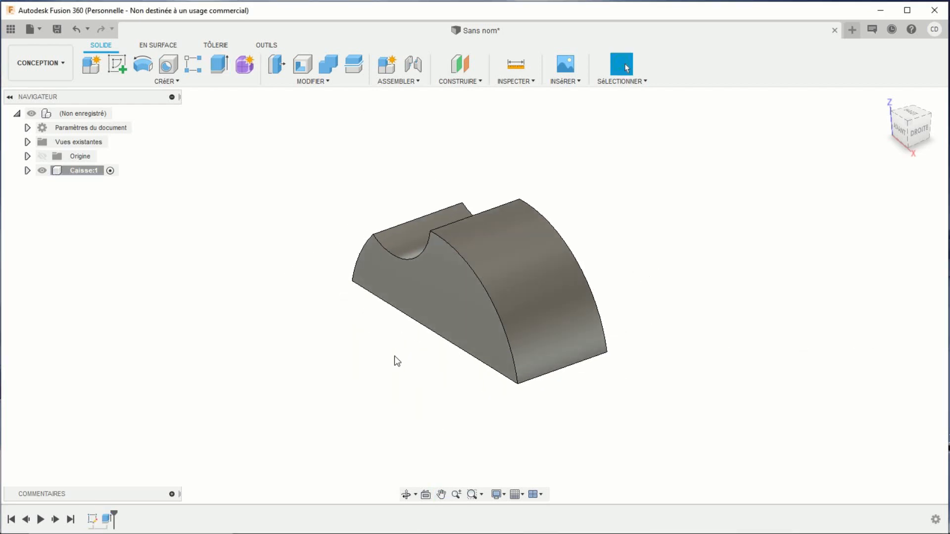
pyautogui.moveTo(397, 361)
pyautogui.keyDown('shift'); pyautogui.mouseDown(button='middle')
pyautogui.moveTo(535, 358)
pyautogui.moveTo(484, 365)
pyautogui.moveTo(402, 351)
pyautogui.moveTo(399, 371)
pyautogui.moveTo(390, 365)
pyautogui.mouseUp(button='middle'); pyautogui.keyUp('shift')
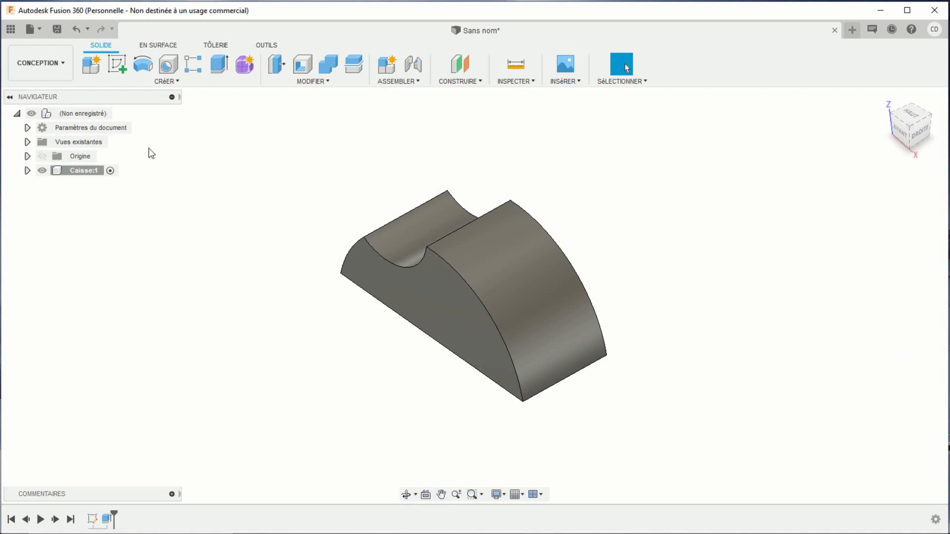
pyautogui.click(57, 30)
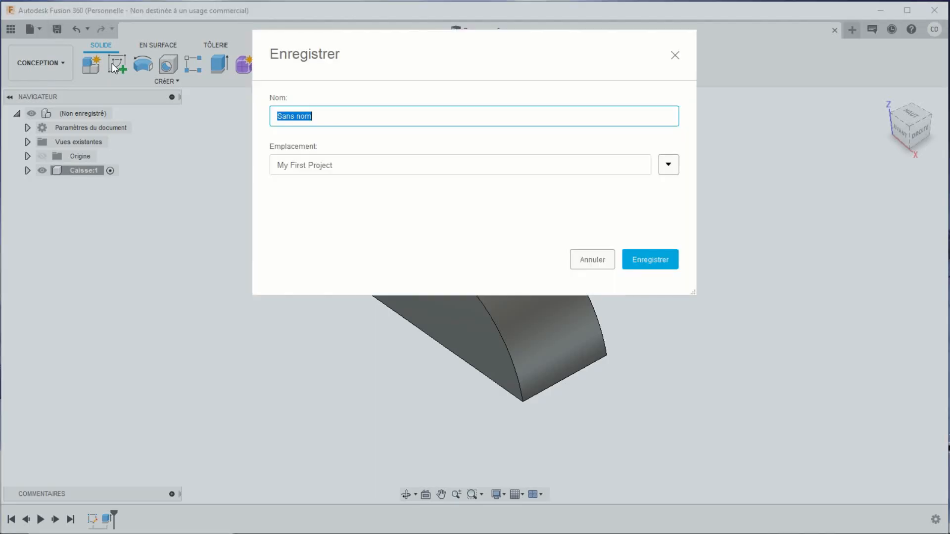
pyautogui.write('Voiture Click n Smile')
pyautogui.click(651, 267)
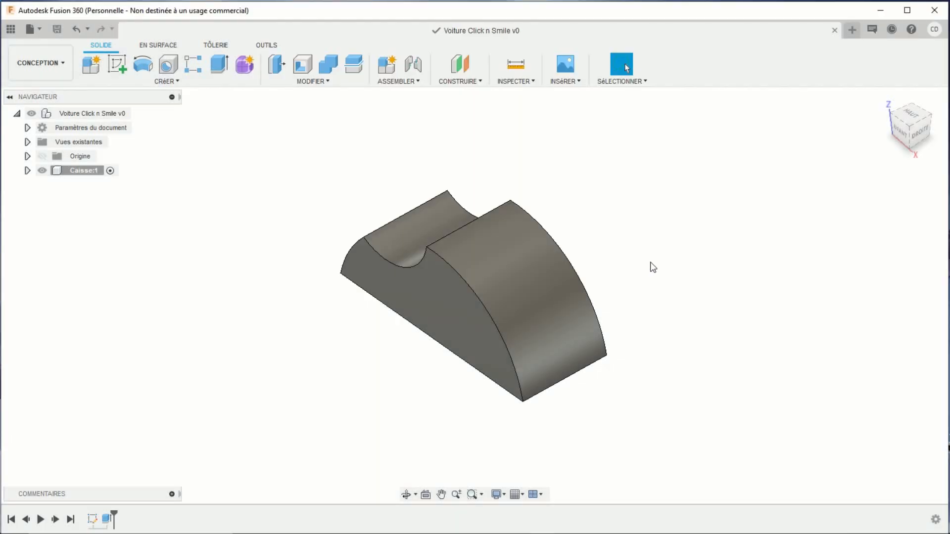
# Search the designs in My First Project for "click".
pyautogui.moveTo(653, 267); pyautogui.dragTo(612, 252, button='middle')
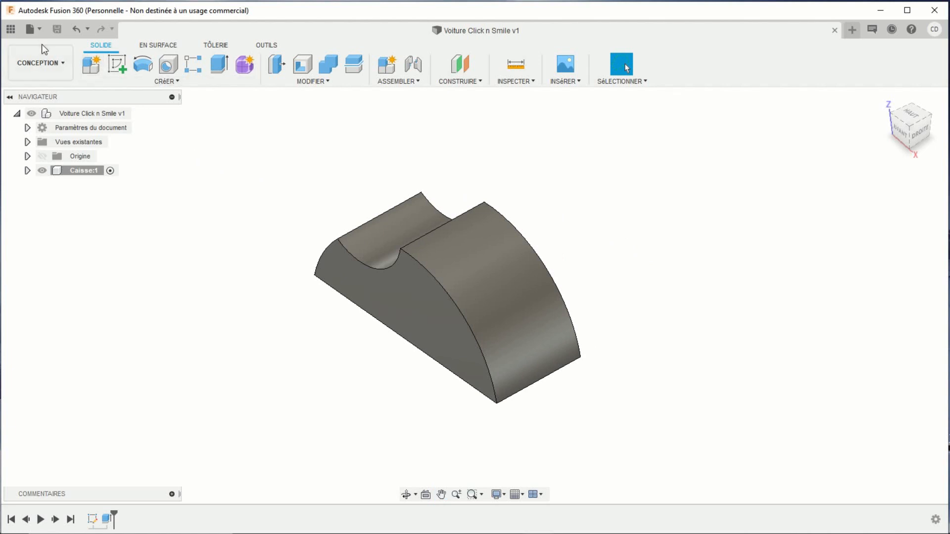
pyautogui.click(11, 29)
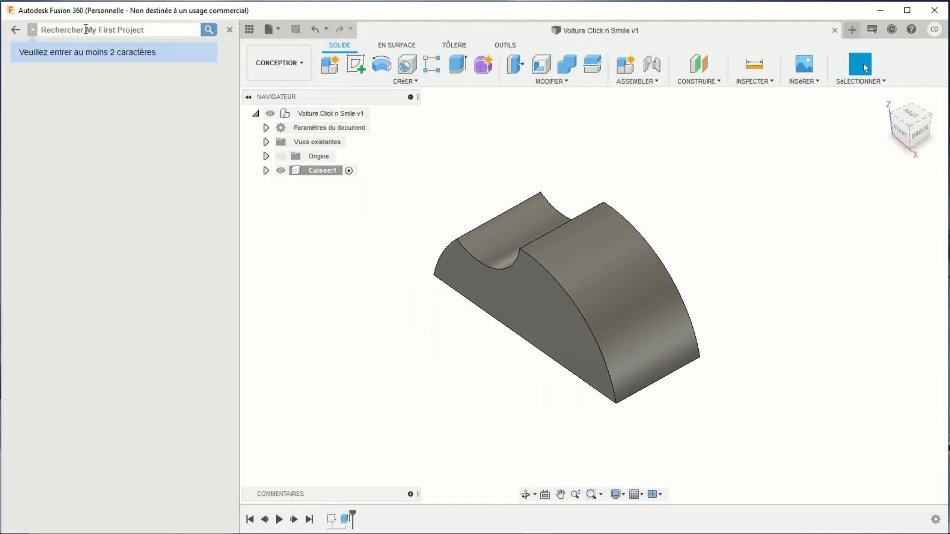
pyautogui.write('cli')
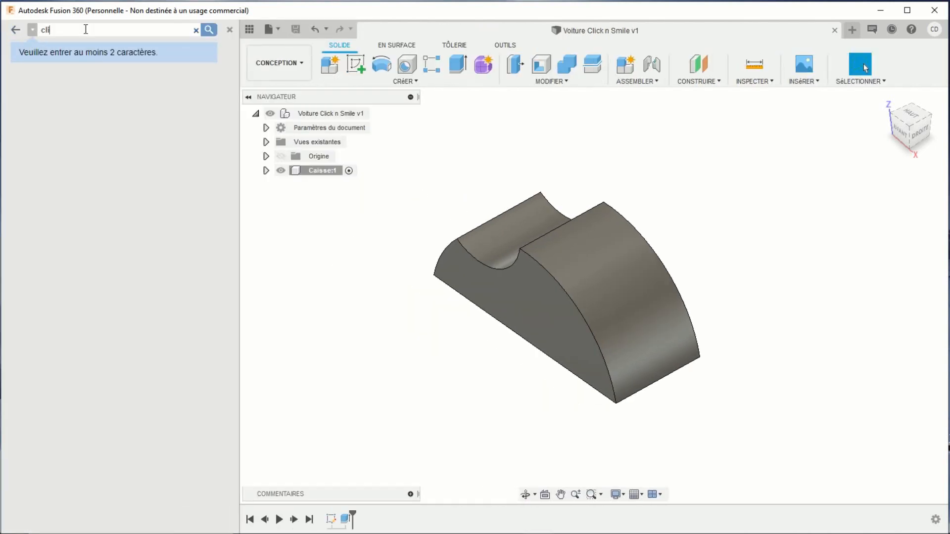
pyautogui.write('ck')
pyautogui.press('Return')
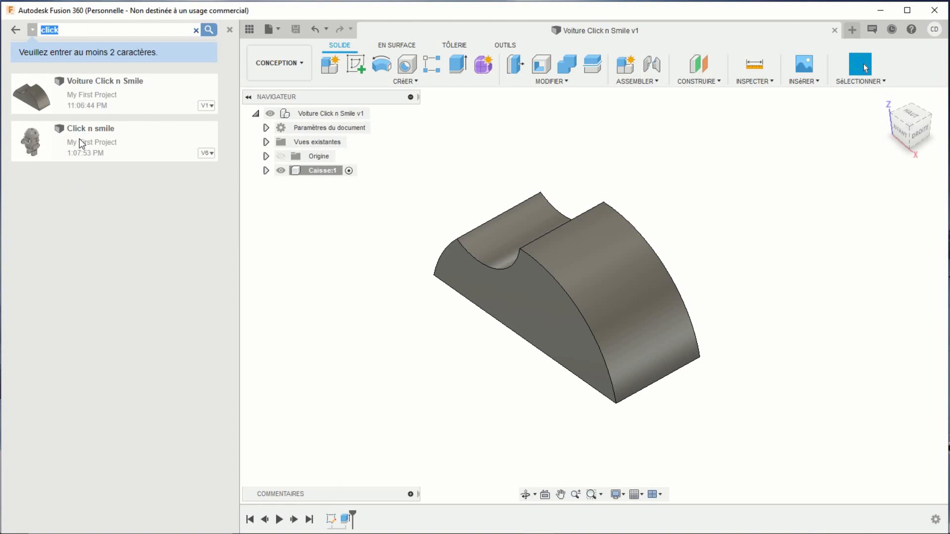
# Activate the top-level component and insert the found Click n smile design into it.
pyautogui.click(327, 114)
pyautogui.click(388, 113)
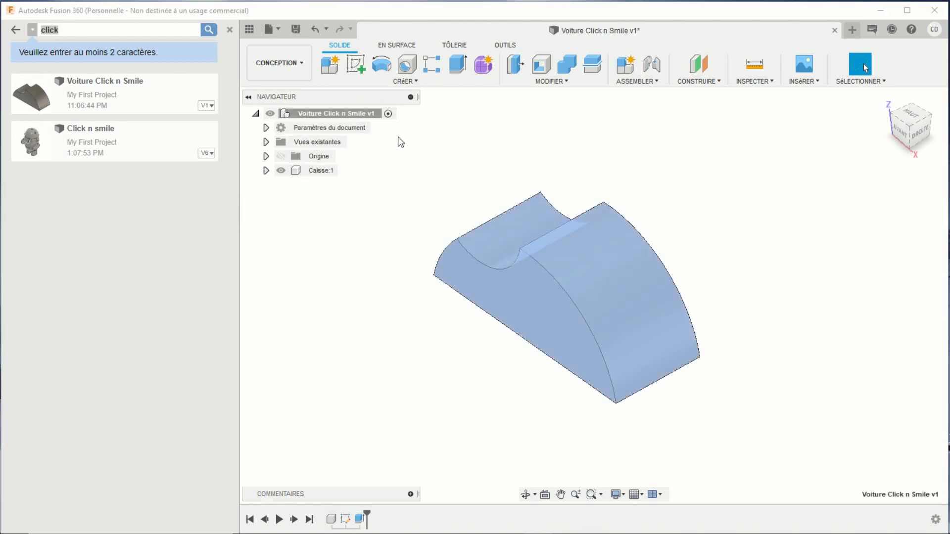
pyautogui.moveTo(77, 145); pyautogui.dragTo(312, 113)
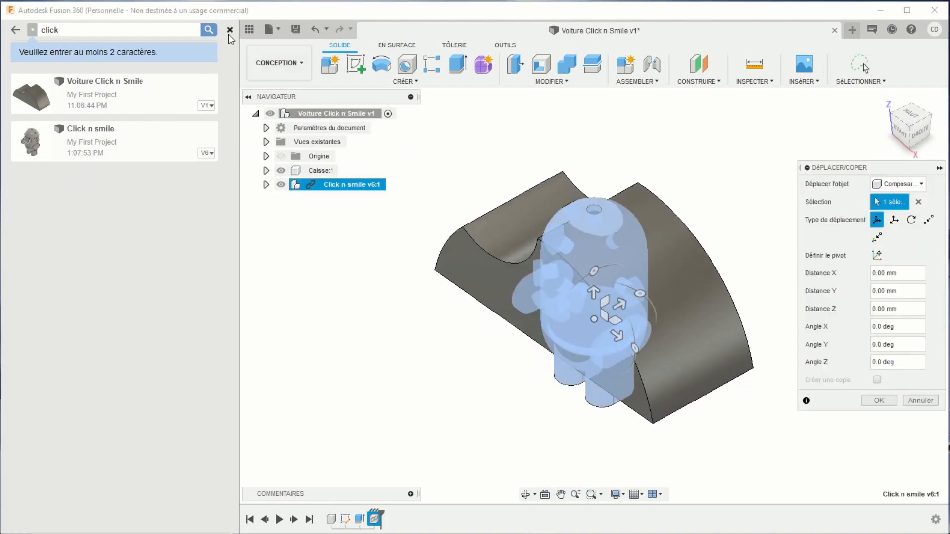
pyautogui.click(229, 29)
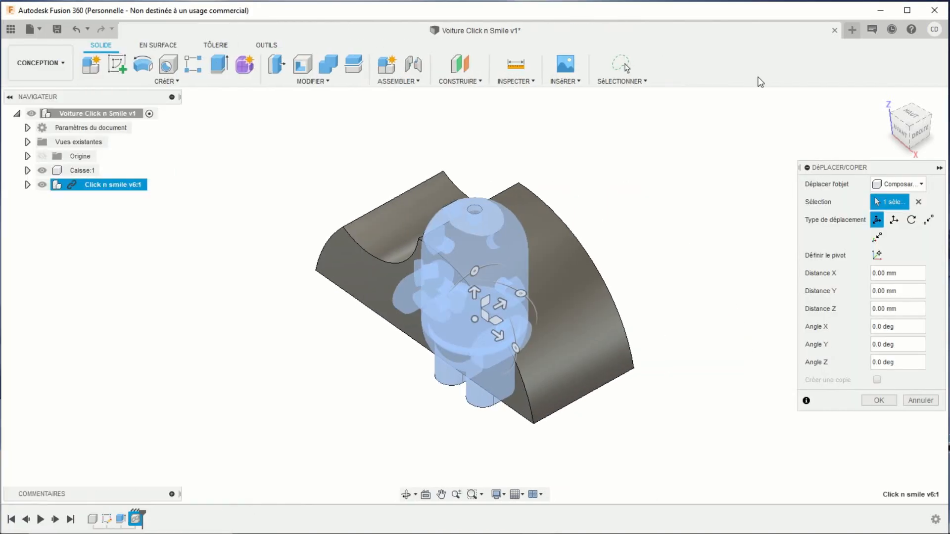
# Raise the inserted figure 35 mm along Z and rotate it 90 degrees about the Z axis.
pyautogui.click(903, 139)
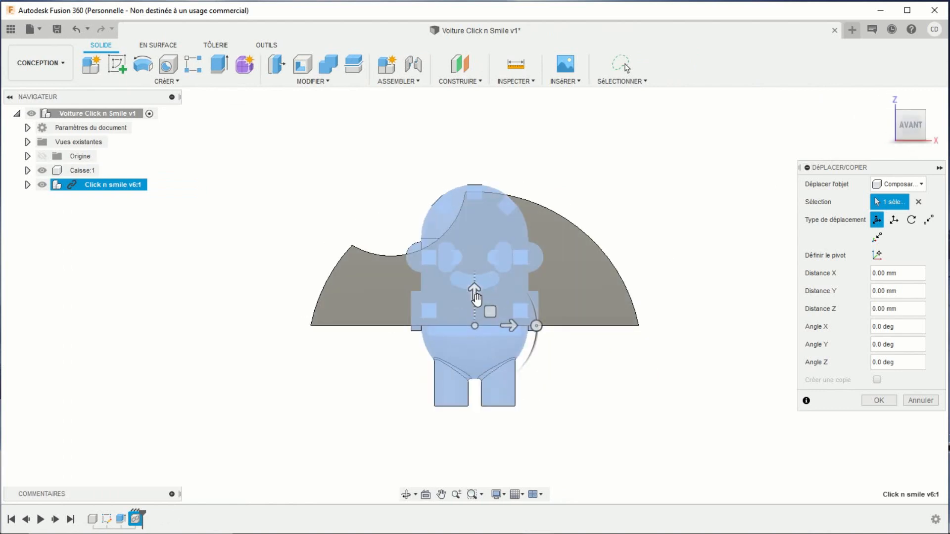
pyautogui.moveTo(475, 297); pyautogui.dragTo(454, 196)
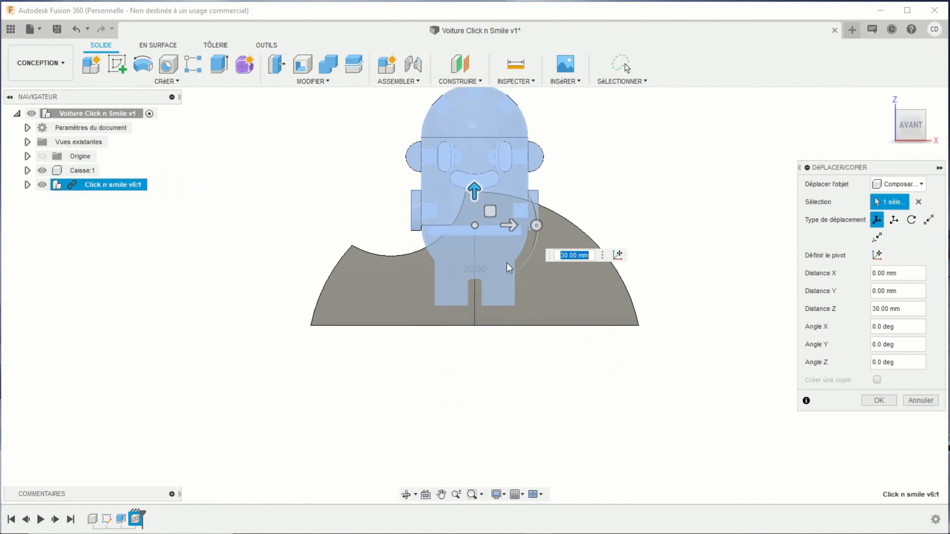
pyautogui.write('35')
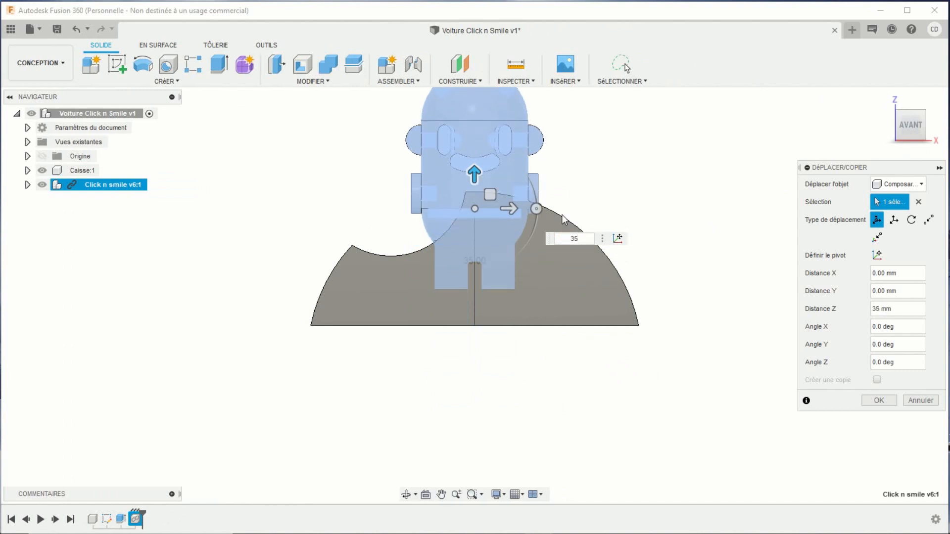
pyautogui.keyDown('shift'); pyautogui.moveTo(555, 256); pyautogui.dragTo(565, 172, button='middle'); pyautogui.keyUp('shift')
pyautogui.moveTo(528, 183); pyautogui.dragTo(460, 165)
pyautogui.moveTo(455, 168); pyautogui.dragTo(444, 167)
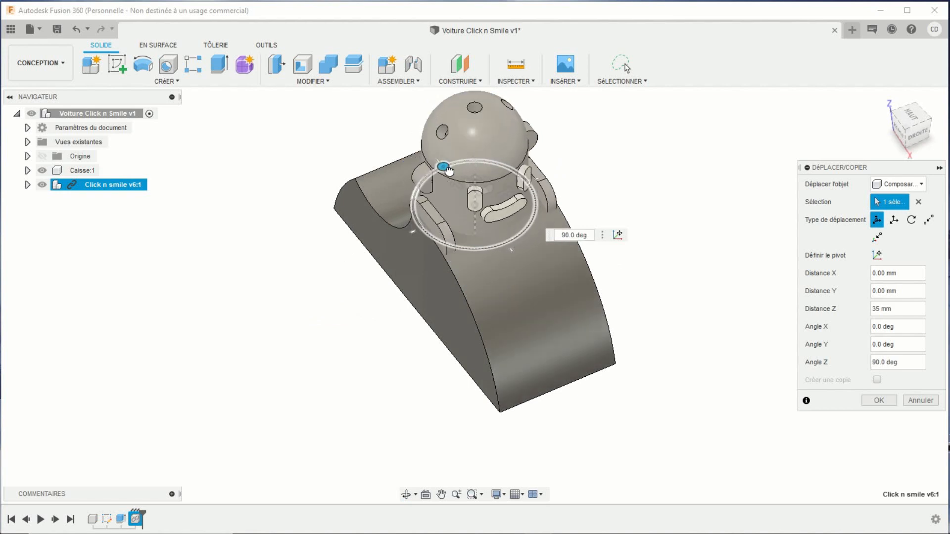
# Shift the figure 22.5 mm in Y so it sits over the round recess of the car body, and confirm the move.
pyautogui.click(898, 132)
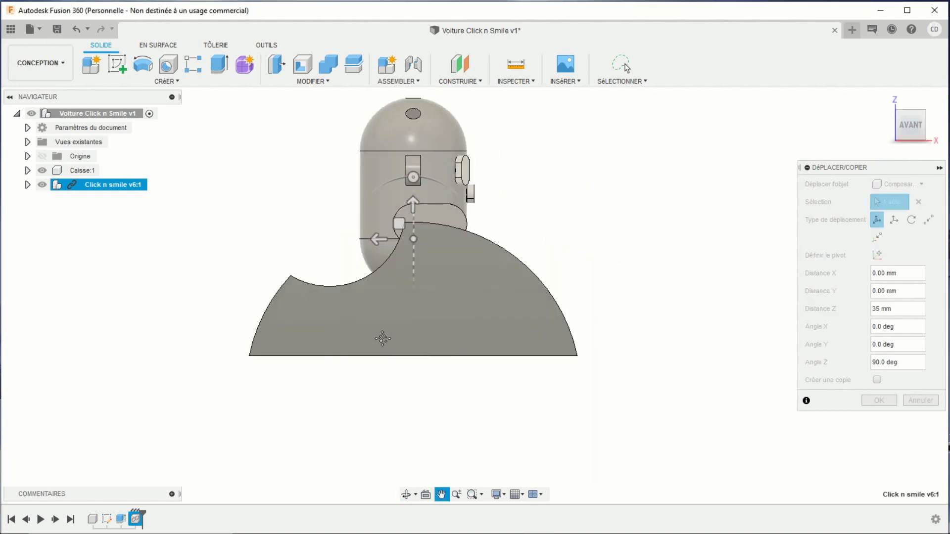
pyautogui.moveTo(426, 269); pyautogui.dragTo(352, 268)
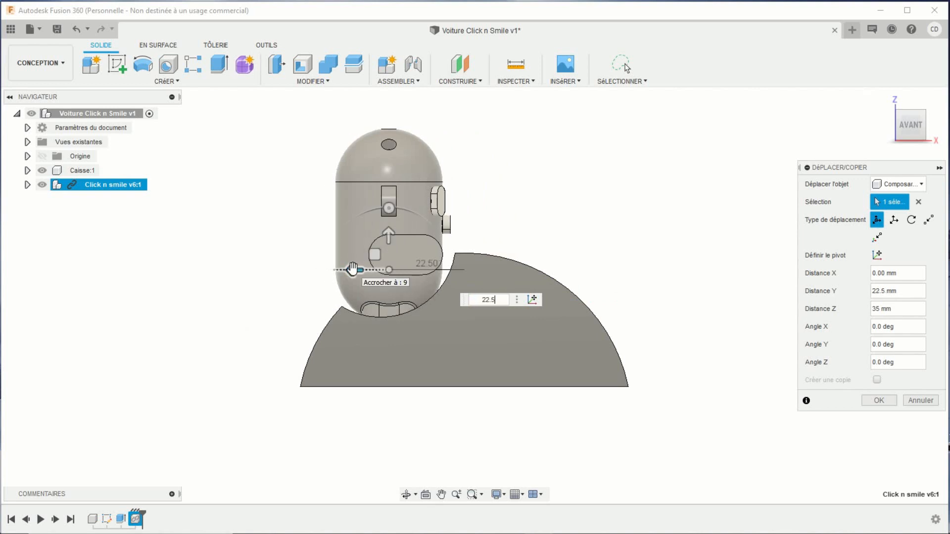
pyautogui.press('Return')
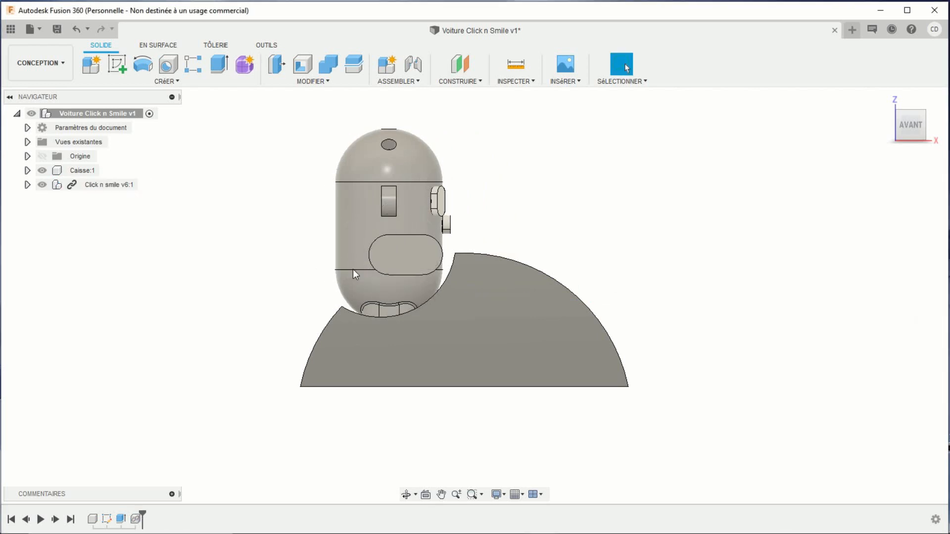
# Activate the Caisse component for editing.
pyautogui.keyDown('shift'); pyautogui.moveTo(562, 234); pyautogui.dragTo(540, 313, button='middle'); pyautogui.keyUp('shift')
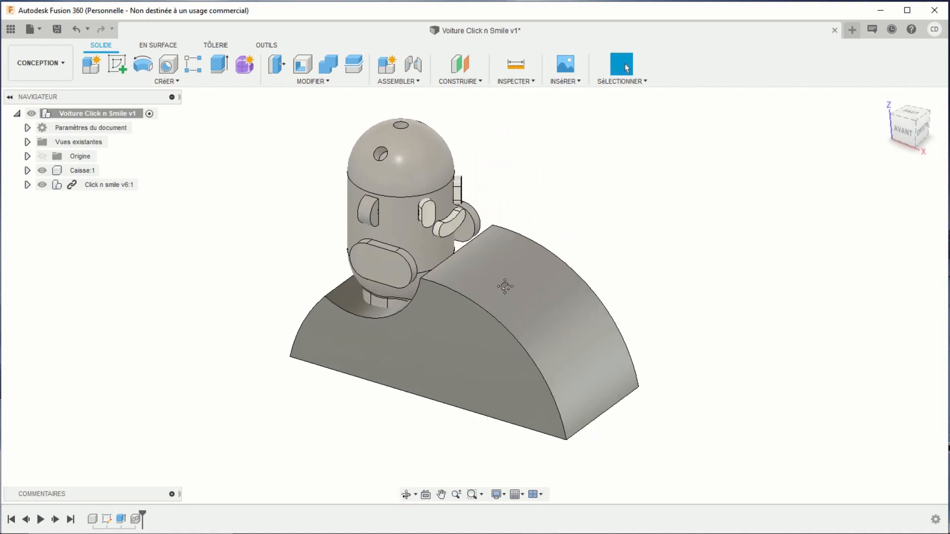
pyautogui.moveTo(505, 285); pyautogui.dragTo(535, 307, button='middle')
pyautogui.click(84, 171)
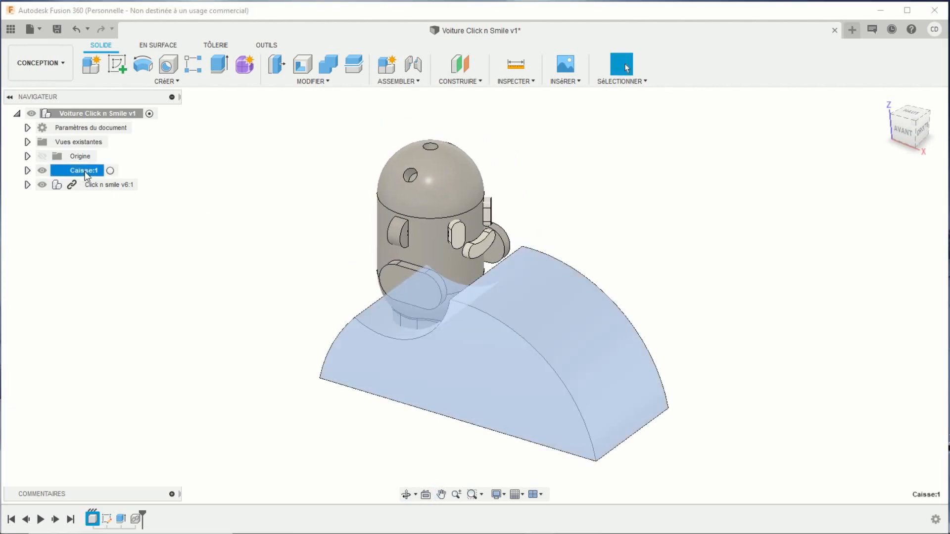
pyautogui.click(110, 170)
pyautogui.click(237, 199)
pyautogui.moveTo(272, 243); pyautogui.dragTo(247, 216, button='middle')
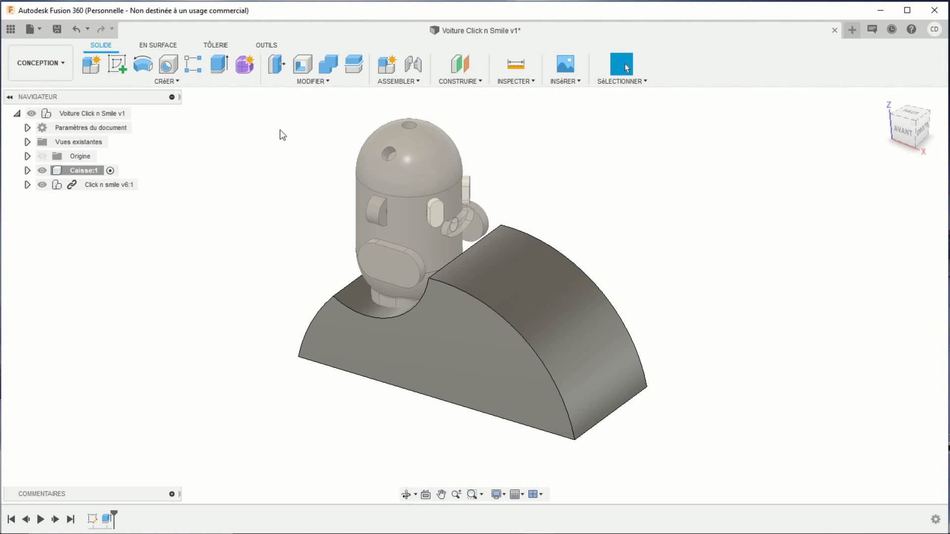
# Combine with the Cut operation, using Caisse's Corps1 as target and the Corps1 of Partie basse as tool.
pyautogui.click(329, 69)
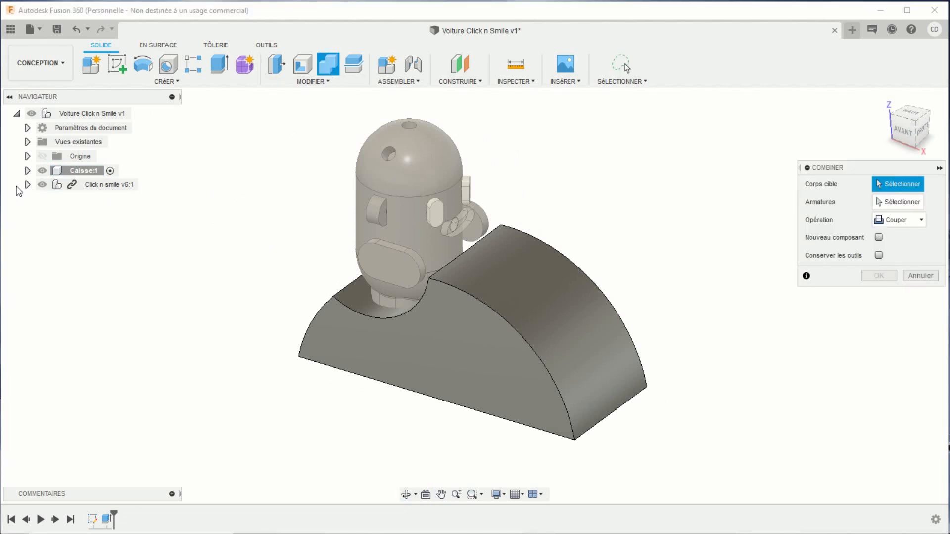
pyautogui.click(27, 171)
pyautogui.click(38, 199)
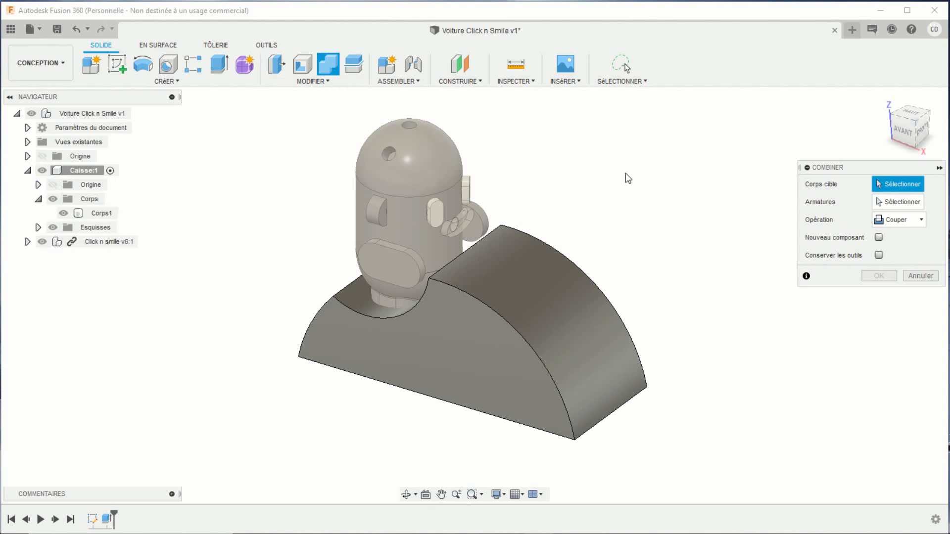
pyautogui.click(99, 214)
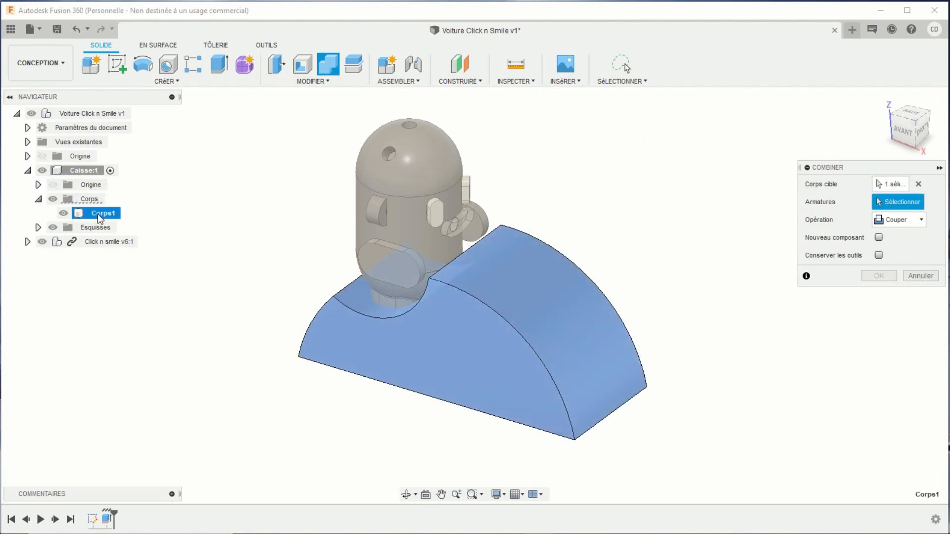
pyautogui.click(28, 242)
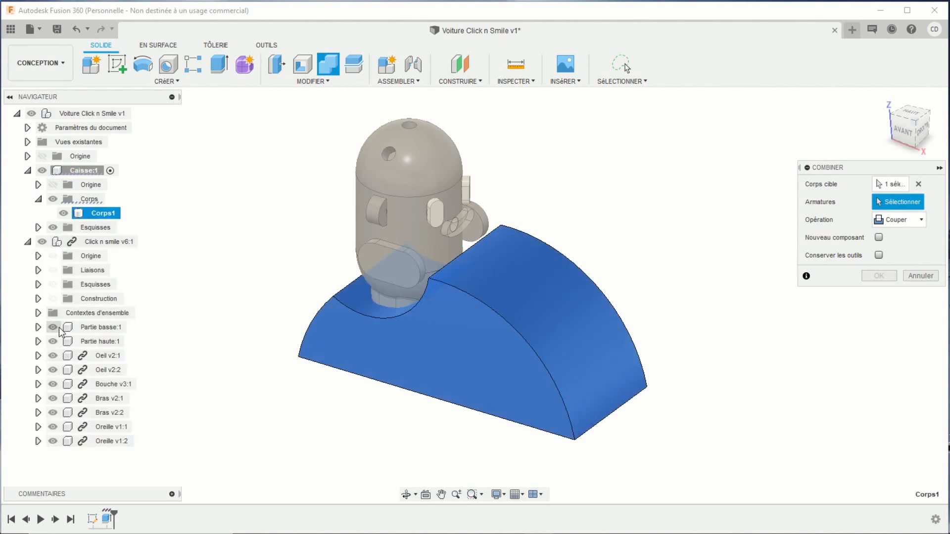
pyautogui.click(38, 326)
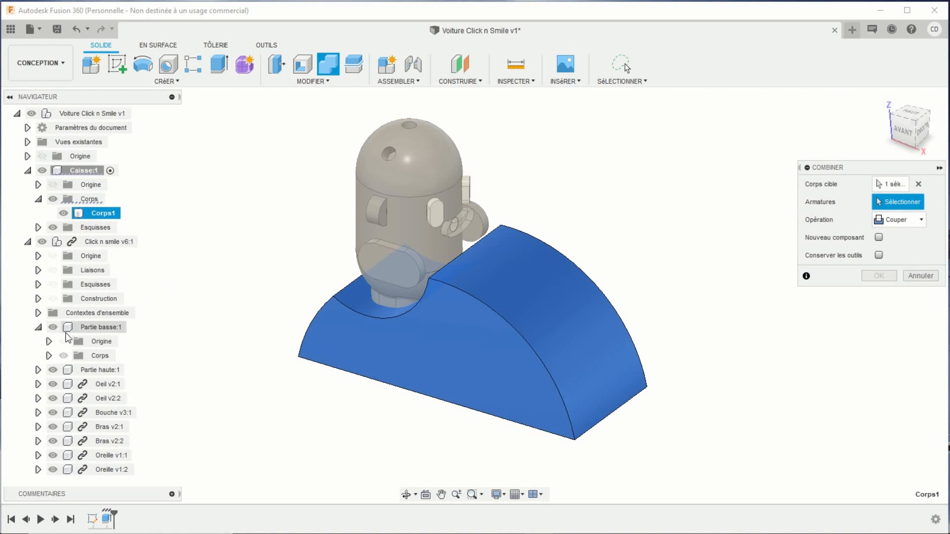
pyautogui.click(49, 355)
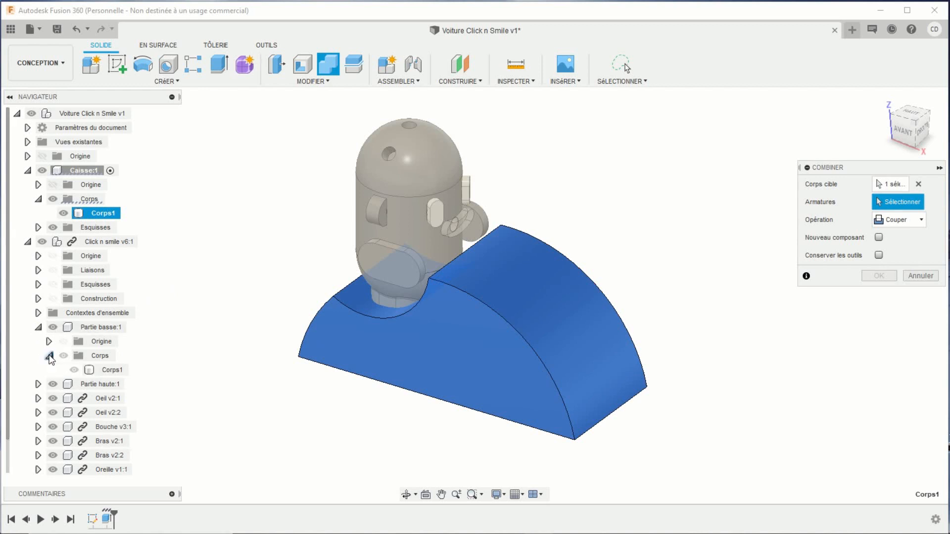
pyautogui.click(113, 370)
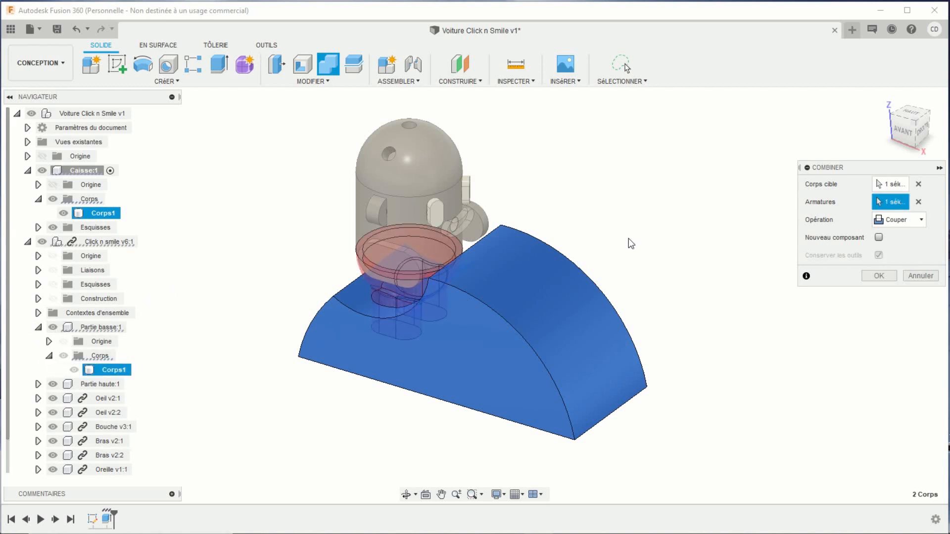
pyautogui.scroll(-2, 667, 219)
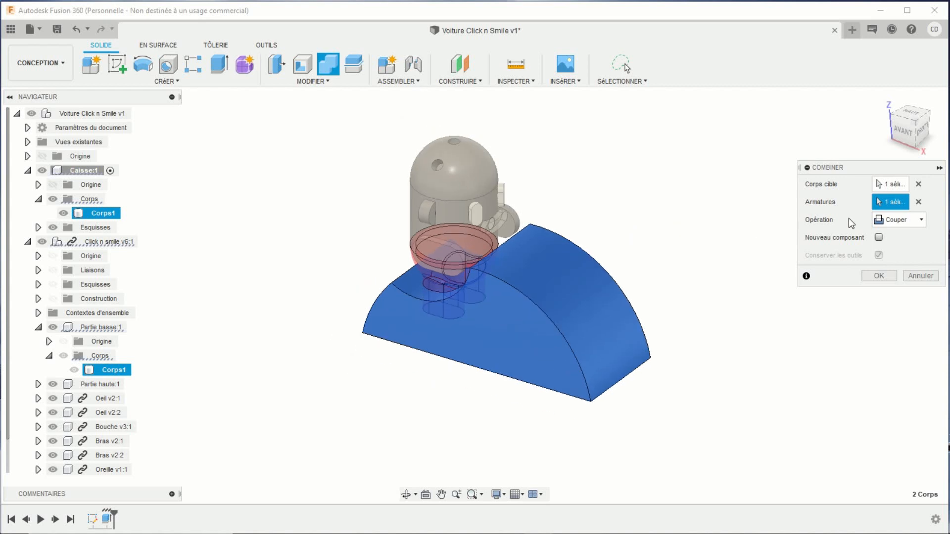
pyautogui.scroll(5, 630, 239)
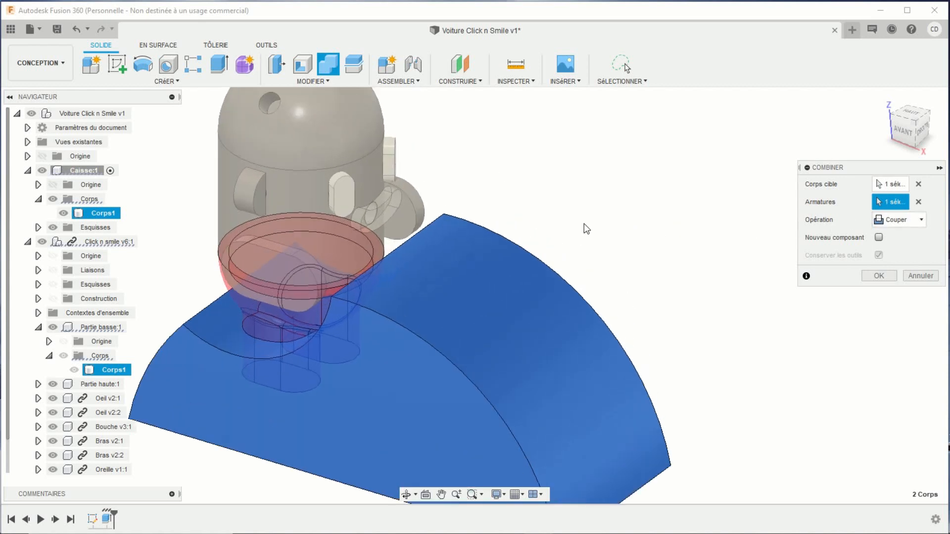
pyautogui.click(875, 275)
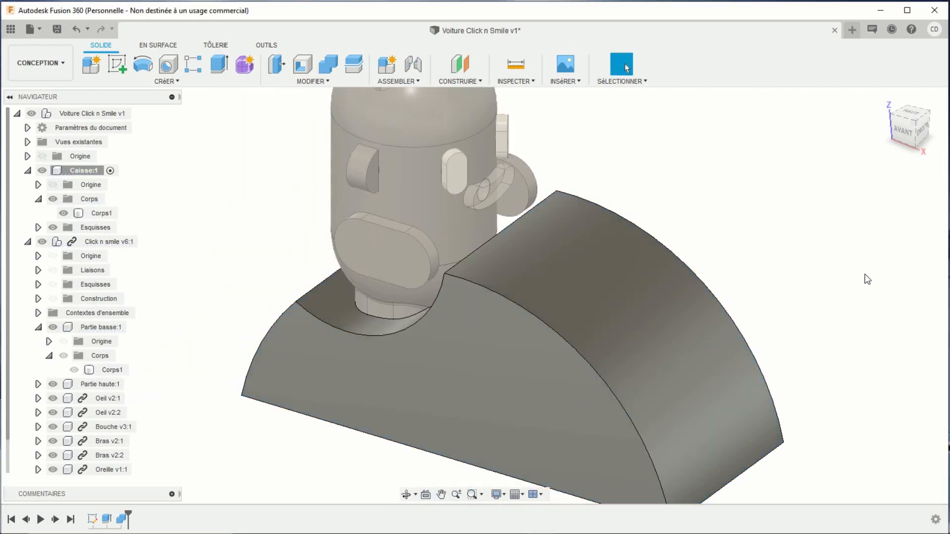
# Hide the Click n smile figure, collapse its component tree and examine the leg pockets cut into the car body.
pyautogui.scroll(-3, 214, 275)
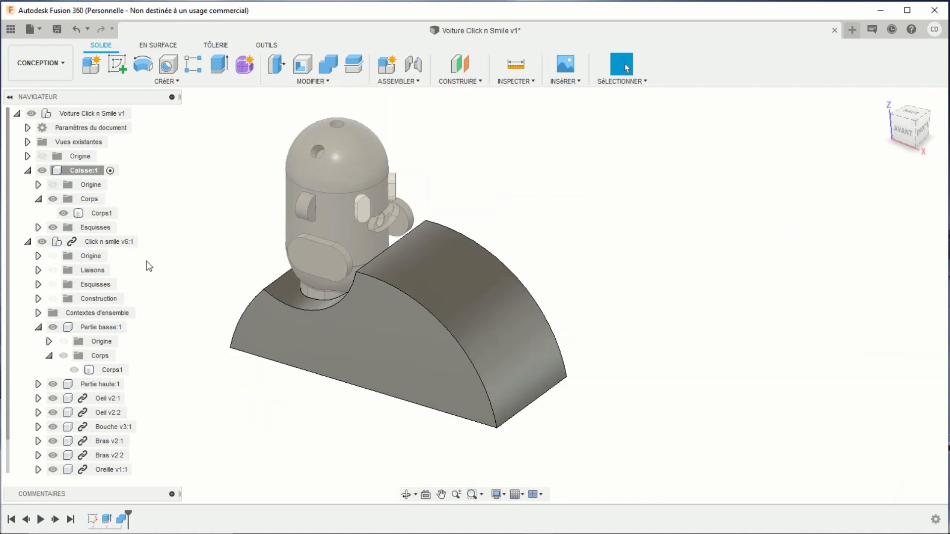
pyautogui.click(43, 242)
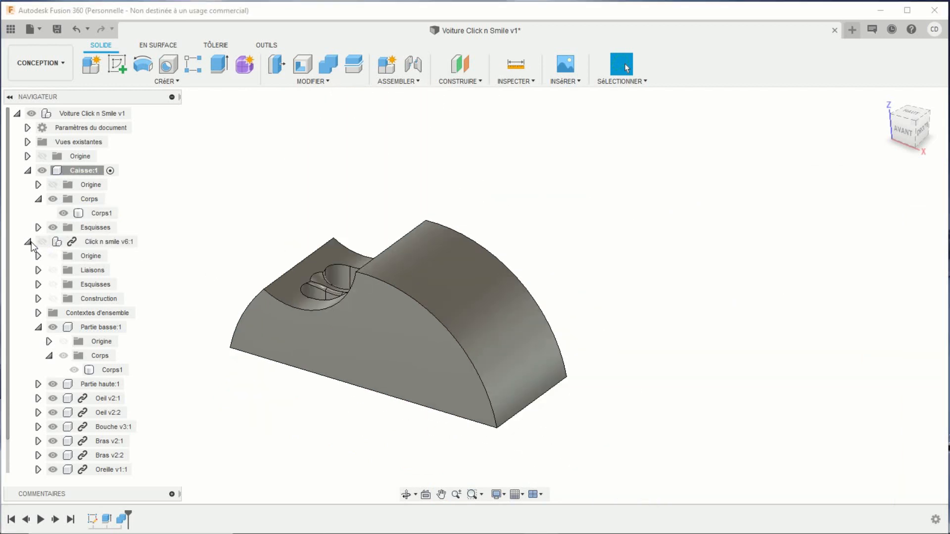
pyautogui.click(28, 242)
pyautogui.keyDown('shift'); pyautogui.moveTo(171, 269); pyautogui.dragTo(225, 305, button='middle'); pyautogui.keyUp('shift')
pyautogui.scroll(3, 286, 311)
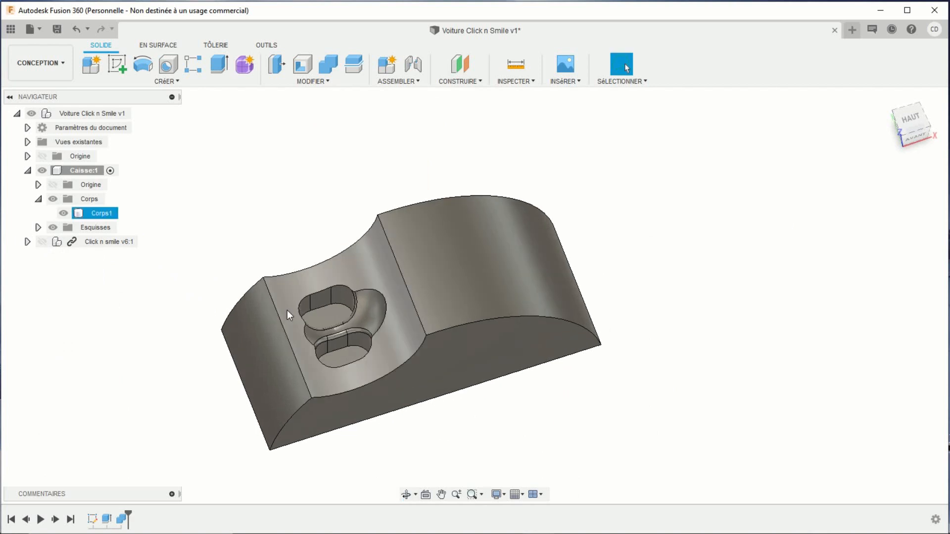
pyautogui.scroll(2, 366, 277)
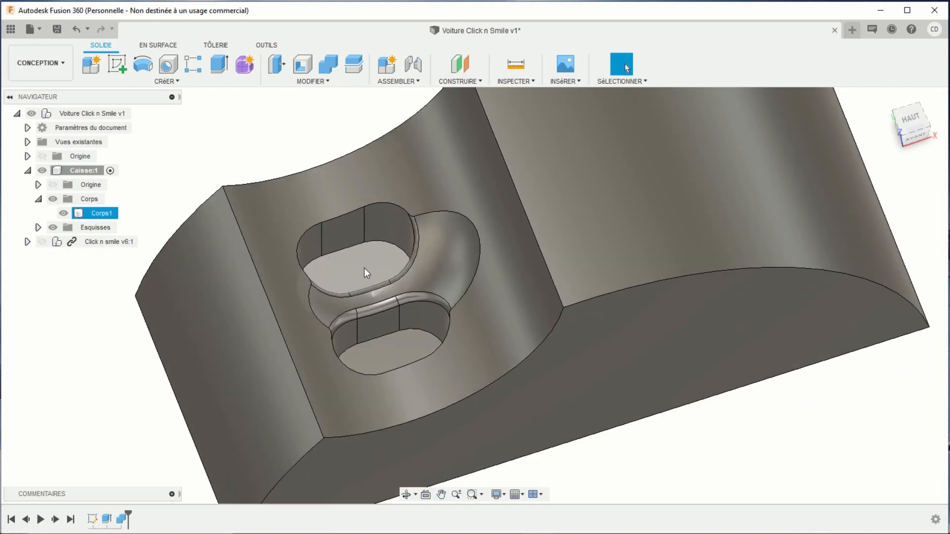
pyautogui.scroll(-3, 364, 268)
pyautogui.keyDown('shift'); pyautogui.moveTo(329, 271); pyautogui.dragTo(279, 303, button='middle'); pyautogui.keyUp('shift')
pyautogui.moveTo(289, 233); pyautogui.dragTo(264, 256, button='middle')
pyautogui.click(314, 156)
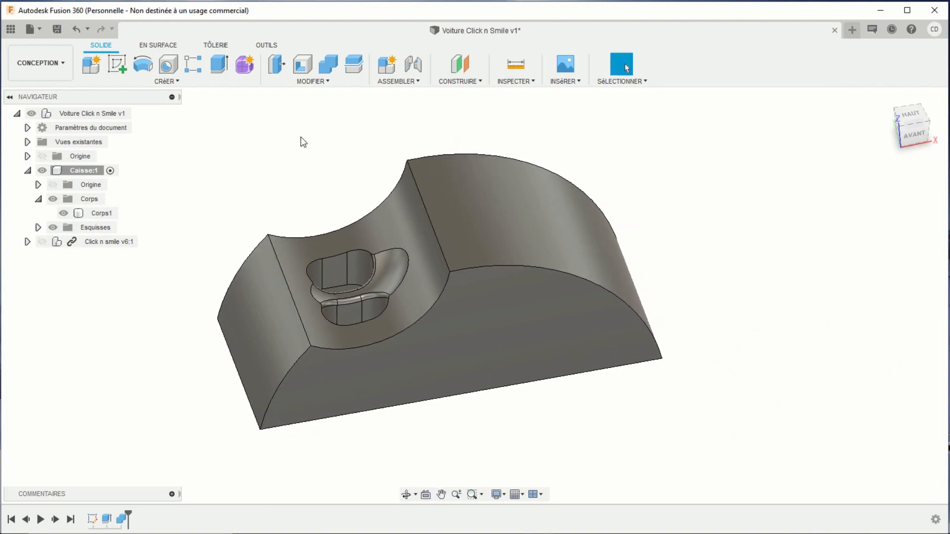
# Start a Press/Pull face offset and pick the side walls of the first leg pocket.
pyautogui.click(279, 71)
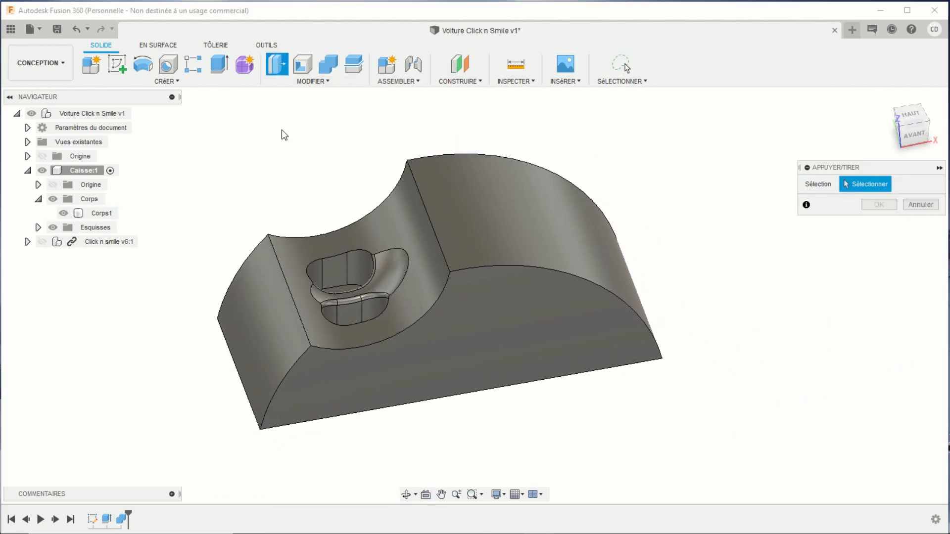
pyautogui.scroll(5, 325, 242)
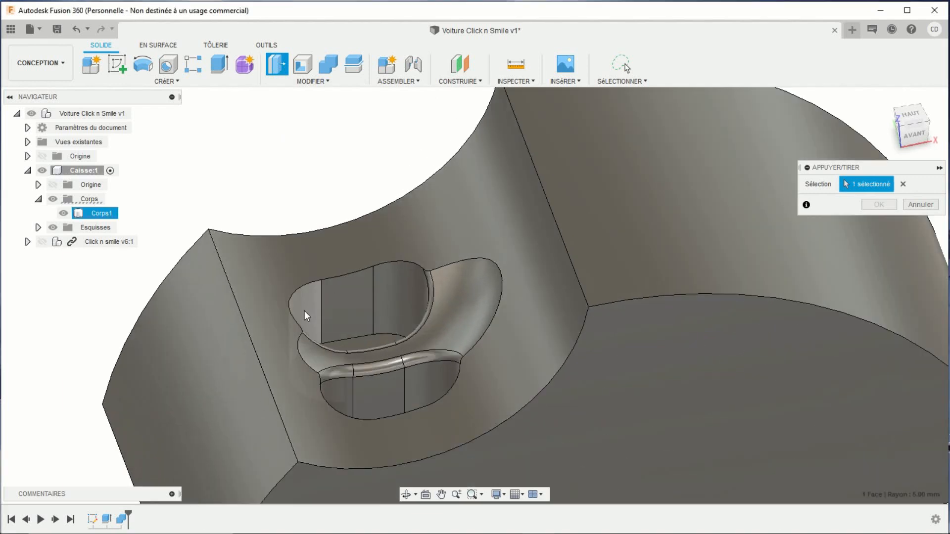
pyautogui.click(304, 311)
pyautogui.click(346, 297)
pyautogui.click(415, 299)
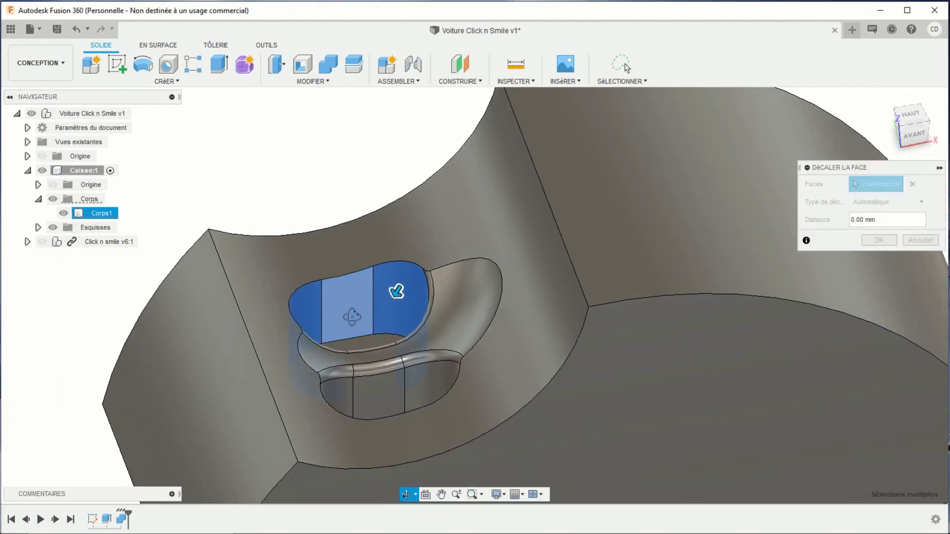
pyautogui.keyDown('shift'); pyautogui.moveTo(418, 302); pyautogui.dragTo(501, 311, button='middle'); pyautogui.keyUp('shift')
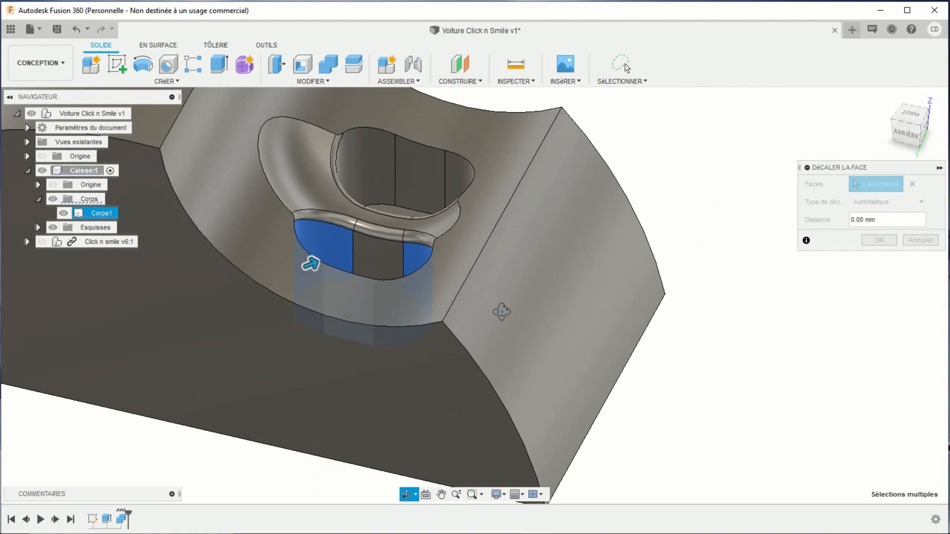
pyautogui.click(385, 258)
# Add the first leg pocket's rounded rim faces and the adjoining curved belly recess to the face offset selection.
pyautogui.scroll(3, 391, 253)
pyautogui.click(450, 226)
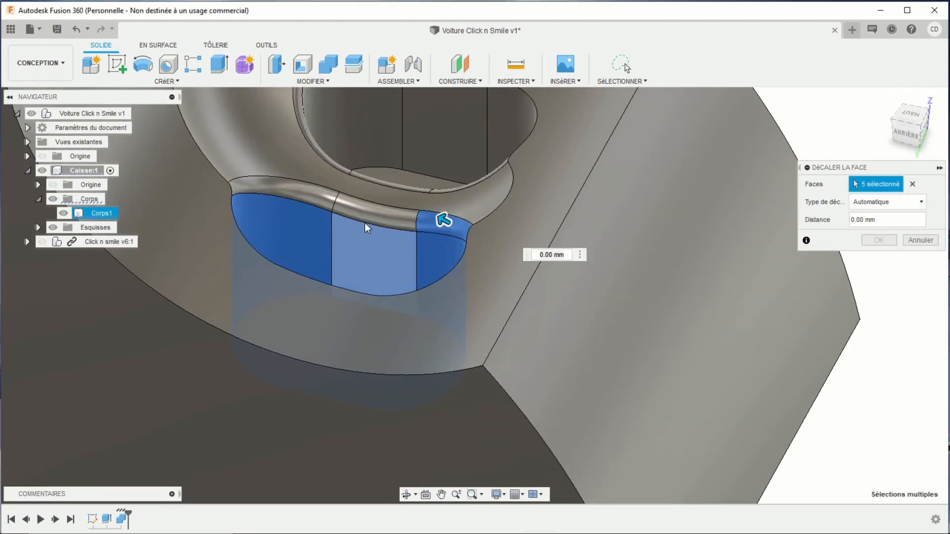
pyautogui.click(357, 213)
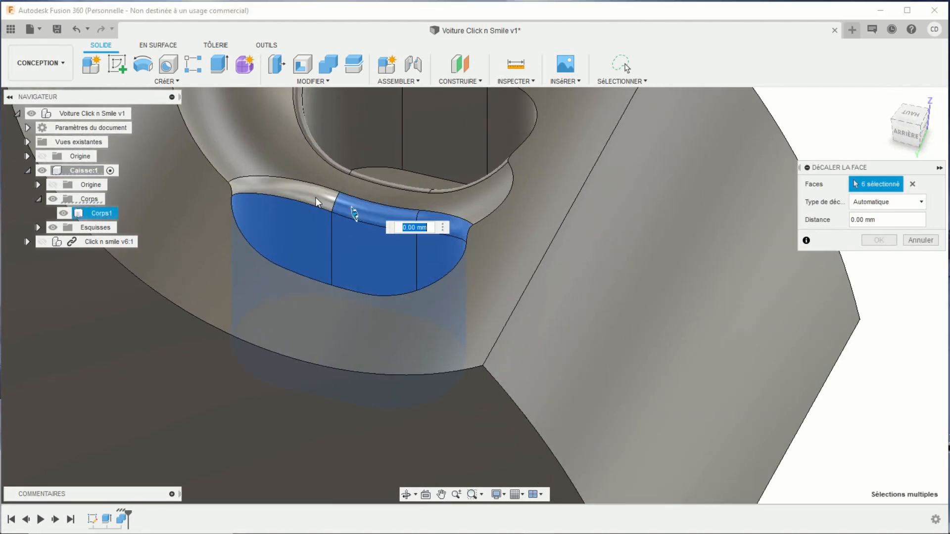
pyautogui.click(316, 196)
pyautogui.click(300, 170)
# Add the second leg pocket's visible side walls and rounded rim faces to the face offset selection.
pyautogui.scroll(-3, 360, 192)
pyautogui.keyDown('shift'); pyautogui.moveTo(368, 270); pyautogui.dragTo(244, 287, button='middle'); pyautogui.keyUp('shift')
pyautogui.moveTo(358, 298); pyautogui.dragTo(281, 229, button='middle')
pyautogui.scroll(3, 396, 267)
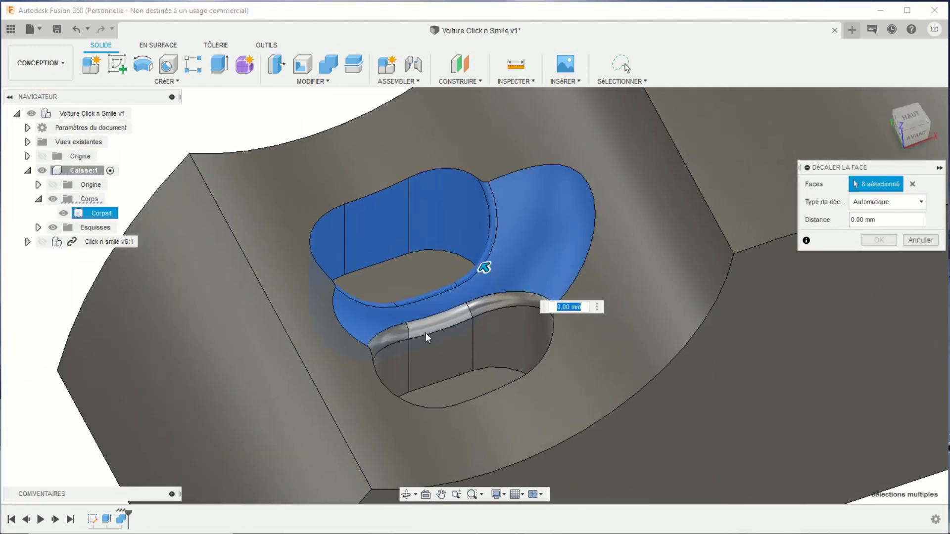
pyautogui.click(397, 364)
pyautogui.click(449, 352)
pyautogui.click(512, 325)
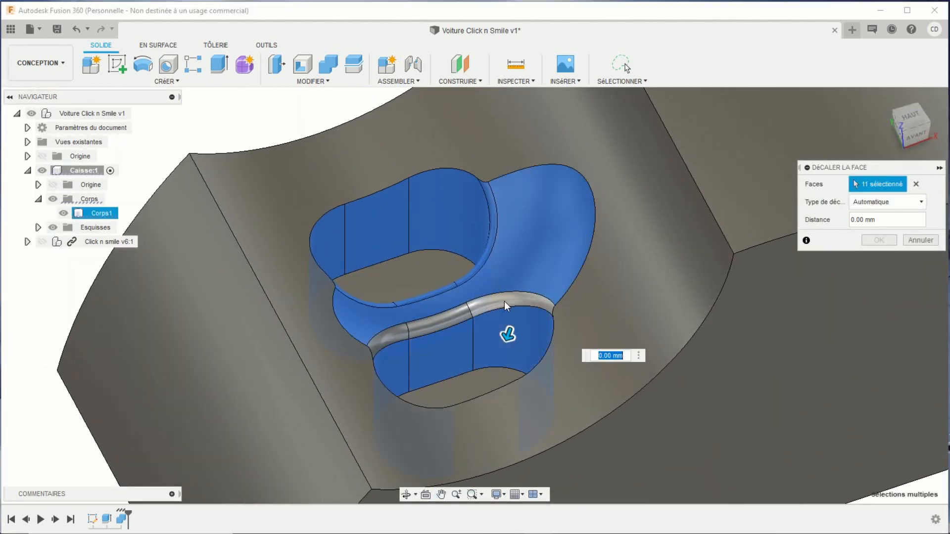
pyautogui.click(503, 302)
pyautogui.click(455, 321)
pyautogui.click(398, 337)
# Add the remaining pocket wall and offset all selected faces by a small negative distance to enlarge the imprint.
pyautogui.keyDown('shift'); pyautogui.moveTo(399, 337); pyautogui.dragTo(676, 276, button='middle'); pyautogui.keyUp('shift')
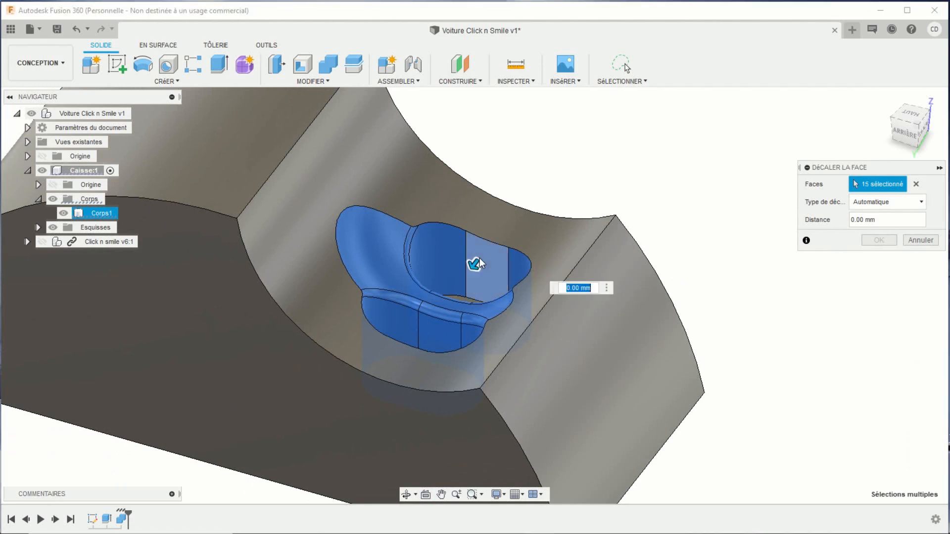
pyautogui.click(480, 262)
pyautogui.moveTo(477, 265); pyautogui.dragTo(484, 252)
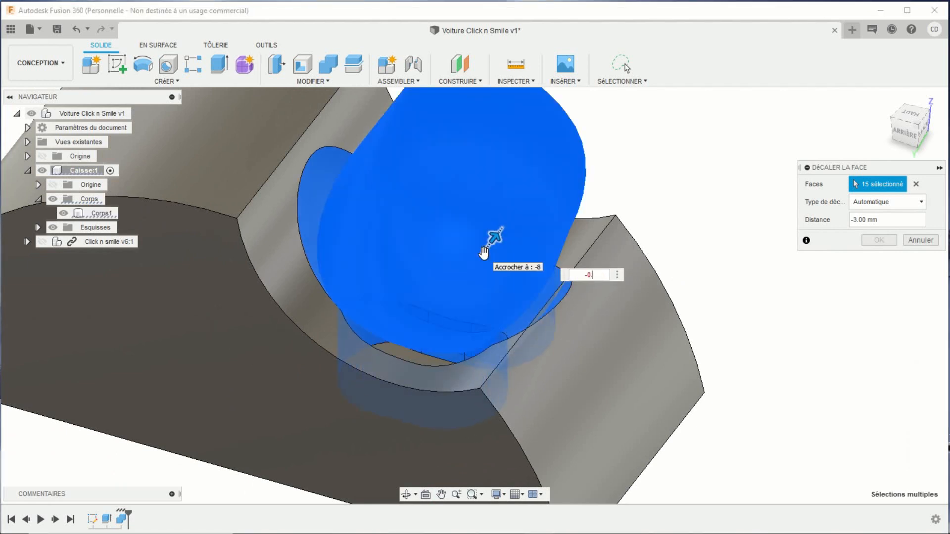
pyautogui.press('Return')
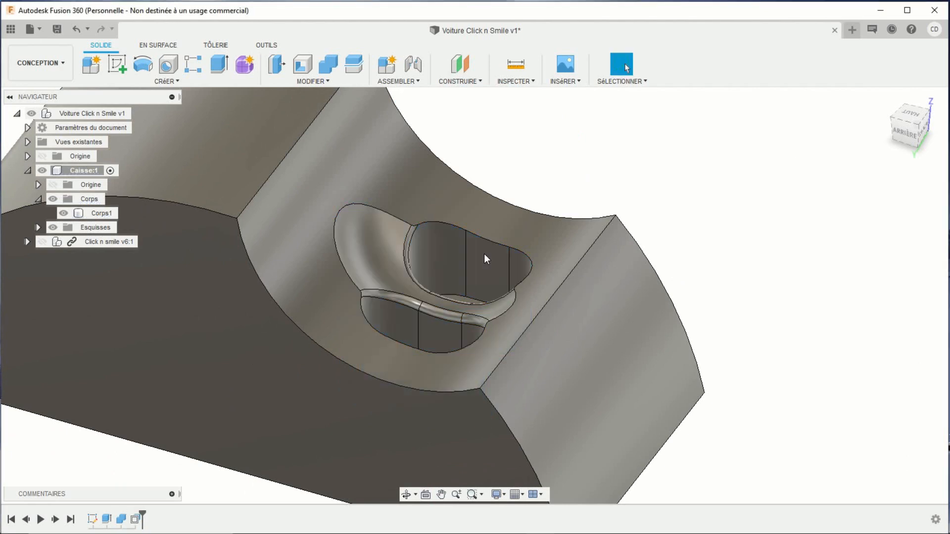
# Start a constant-radius fillet on the two convex curved outer faces at the front and rear of the car body.
pyautogui.scroll(-3, 569, 218)
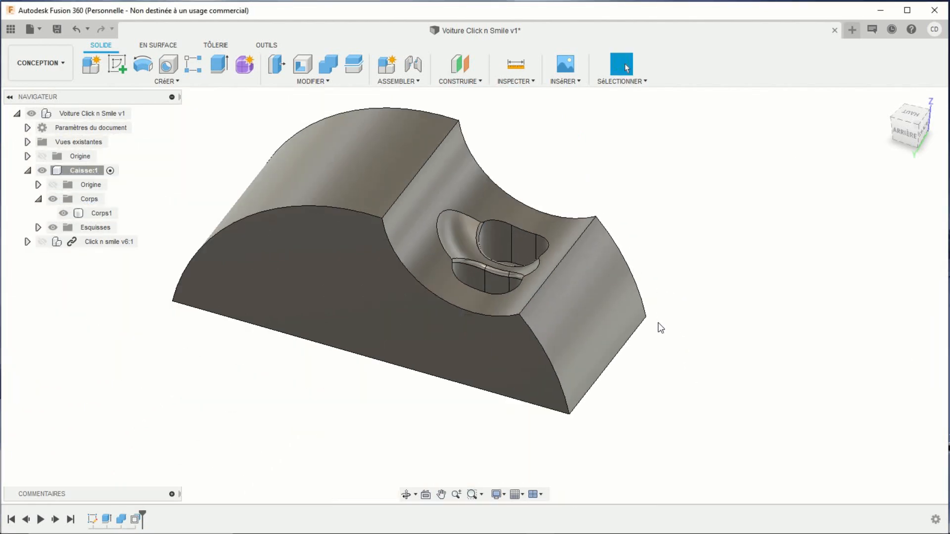
pyautogui.keyDown('shift'); pyautogui.moveTo(663, 348); pyautogui.dragTo(477, 350, button='middle'); pyautogui.keyUp('shift')
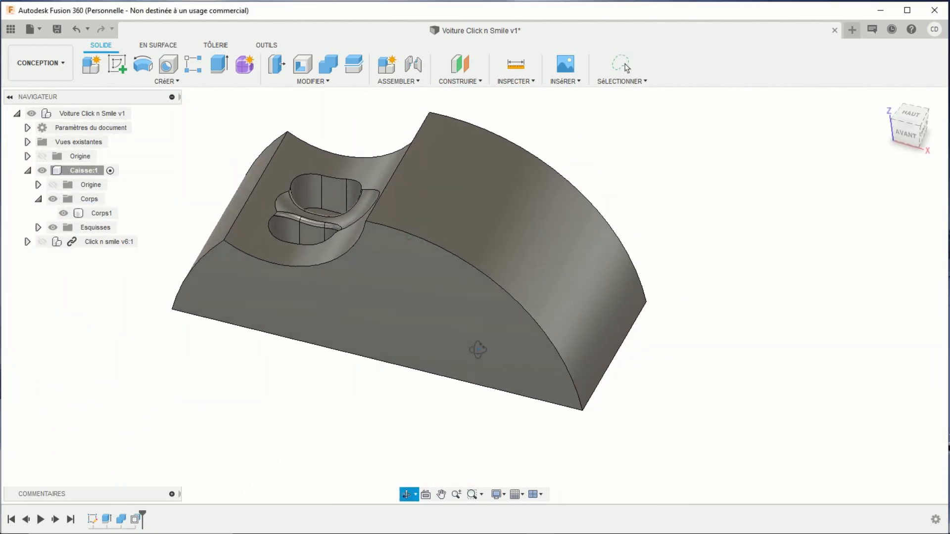
pyautogui.moveTo(429, 323); pyautogui.dragTo(496, 346, button='middle')
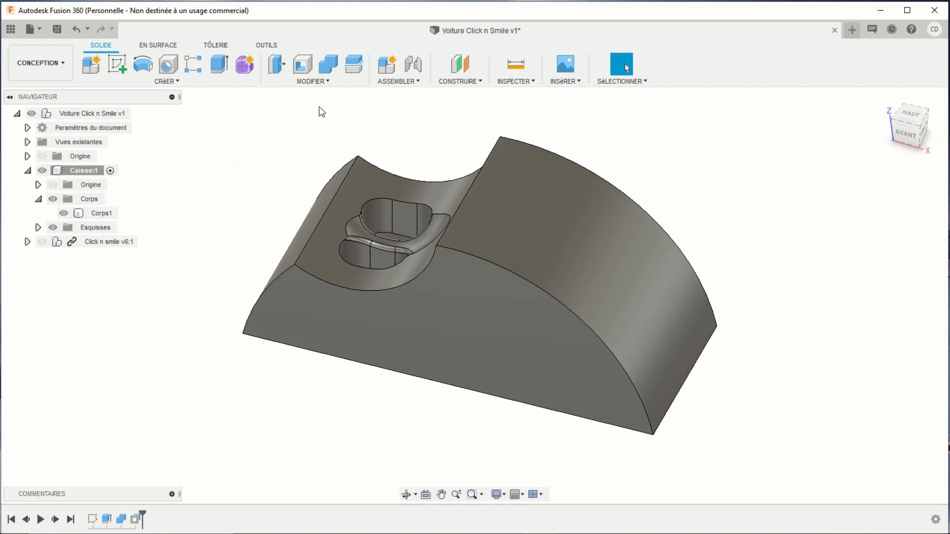
pyautogui.click(317, 81)
pyautogui.click(298, 110)
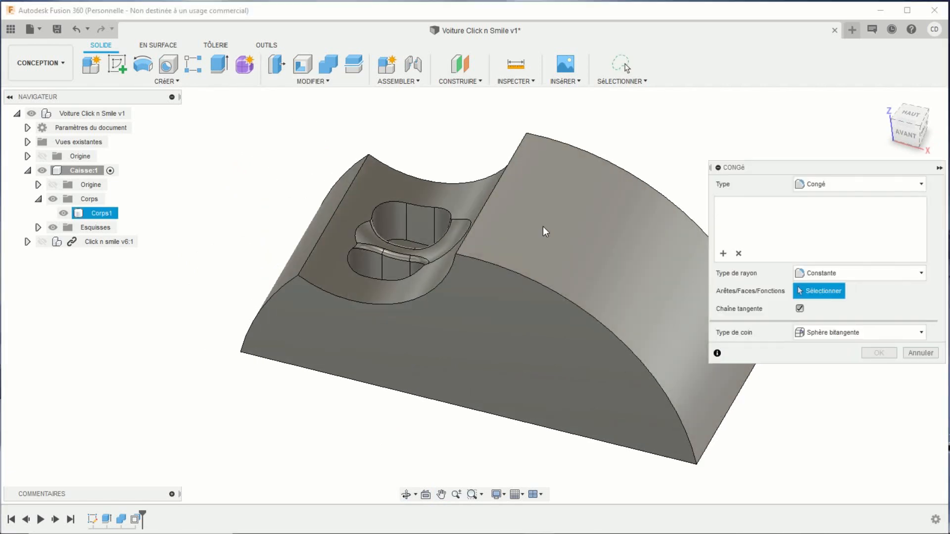
pyautogui.click(542, 226)
pyautogui.keyDown('shift'); pyautogui.moveTo(534, 229); pyautogui.dragTo(352, 312, button='middle'); pyautogui.keyUp('shift')
pyautogui.click(352, 313)
pyautogui.scroll(-2, 545, 394)
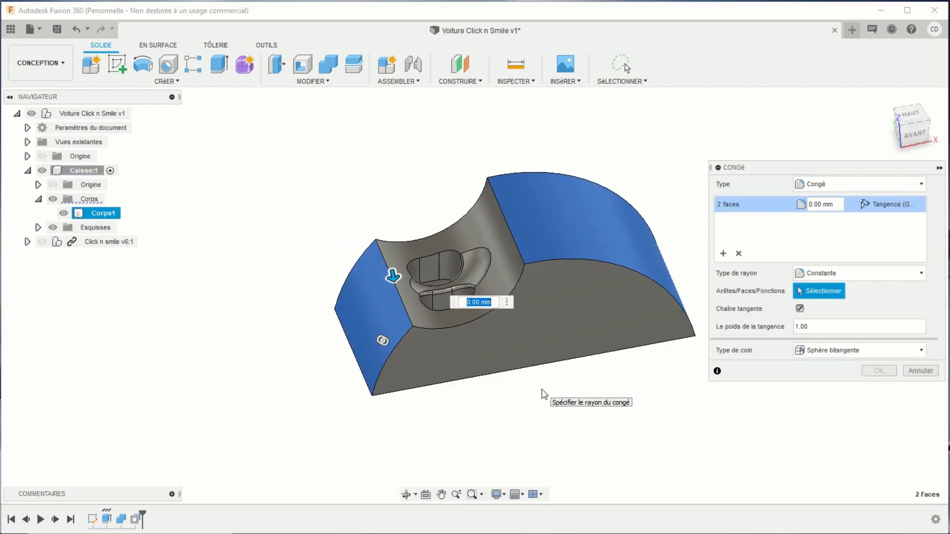
# Add the body's underside face and the seat recess's two curved side edges, and apply the fillet with a 3 mm radius.
pyautogui.keyDown('shift'); pyautogui.moveTo(515, 402); pyautogui.dragTo(490, 311, button='middle'); pyautogui.keyUp('shift')
pyautogui.click(452, 313)
pyautogui.click(490, 304)
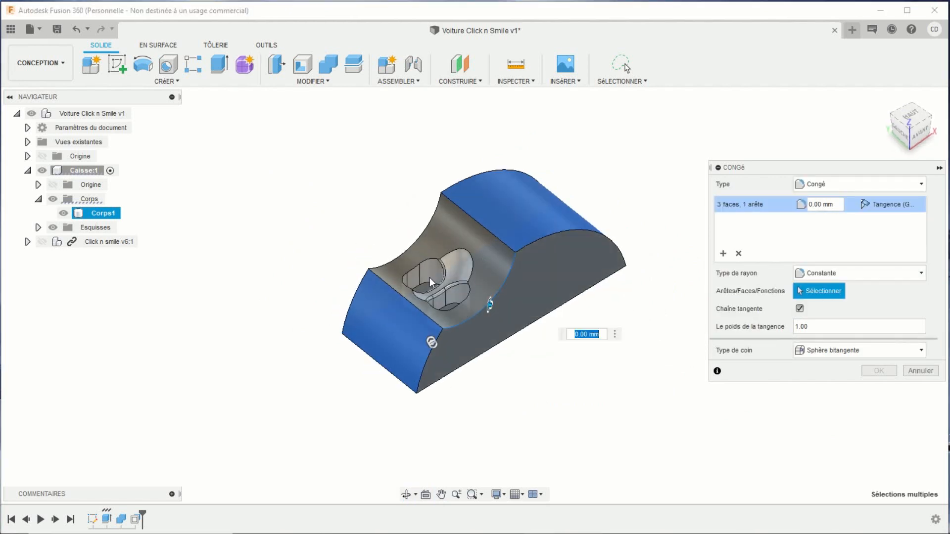
pyautogui.click(396, 254)
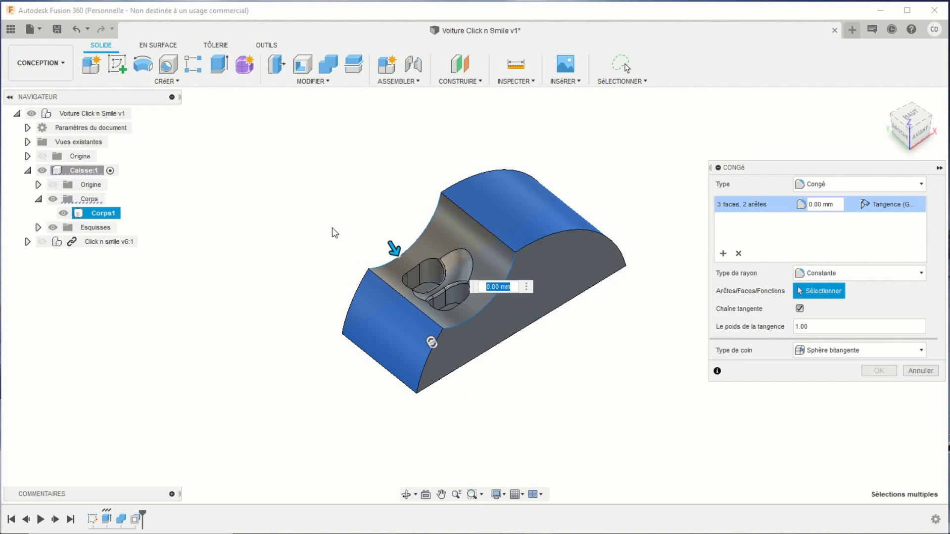
pyautogui.write('3')
pyautogui.press('Return')
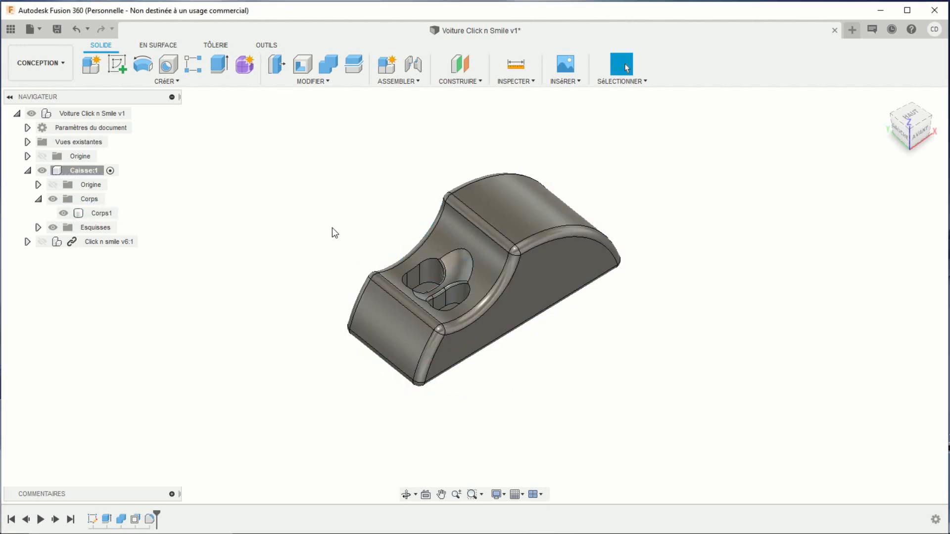
pyautogui.scroll(-2, 627, 380)
pyautogui.moveTo(603, 395); pyautogui.dragTo(435, 379, button='middle')
pyautogui.scroll(3, 511, 383)
pyautogui.moveTo(388, 359); pyautogui.dragTo(448, 391, button='middle')
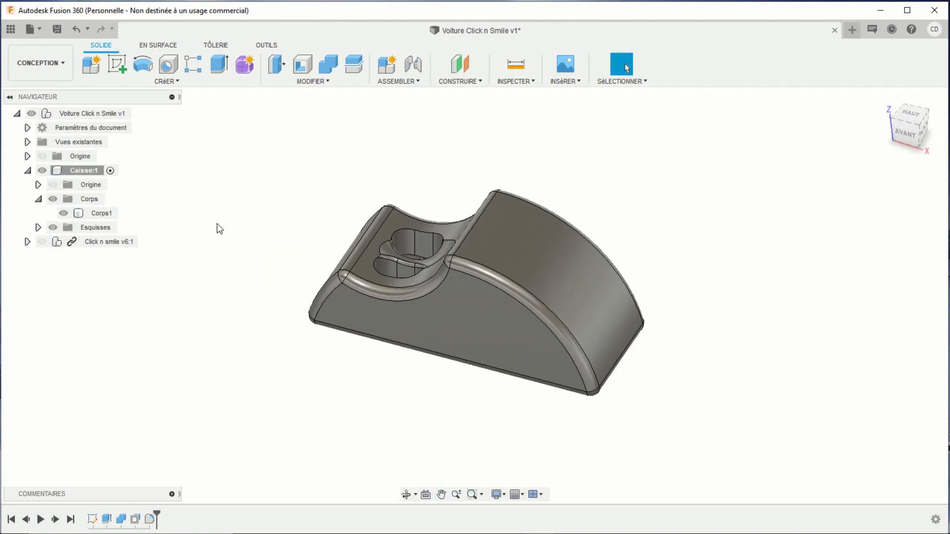
# Start a sketch on the body's front side face and draw a 9 mm diameter circle near the lower corner below the tall hump.
pyautogui.click(117, 63)
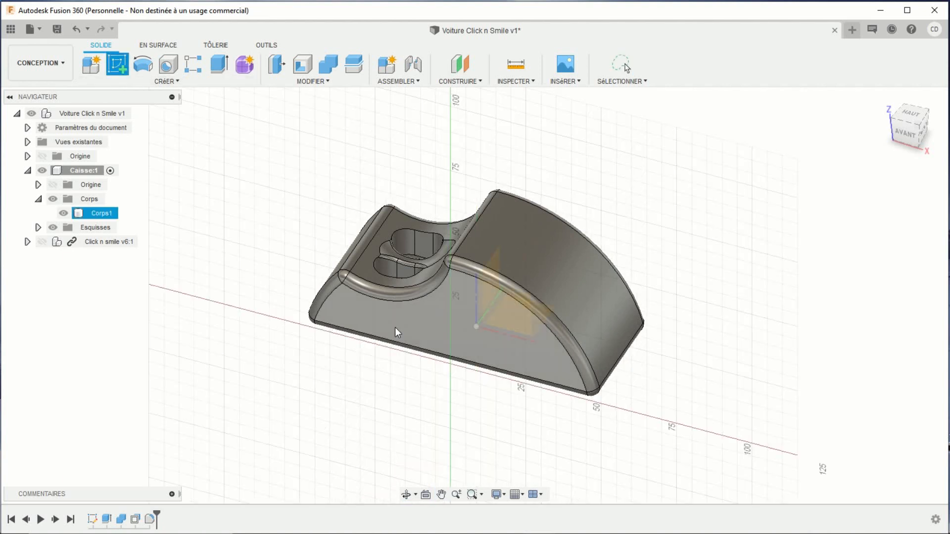
pyautogui.click(413, 319)
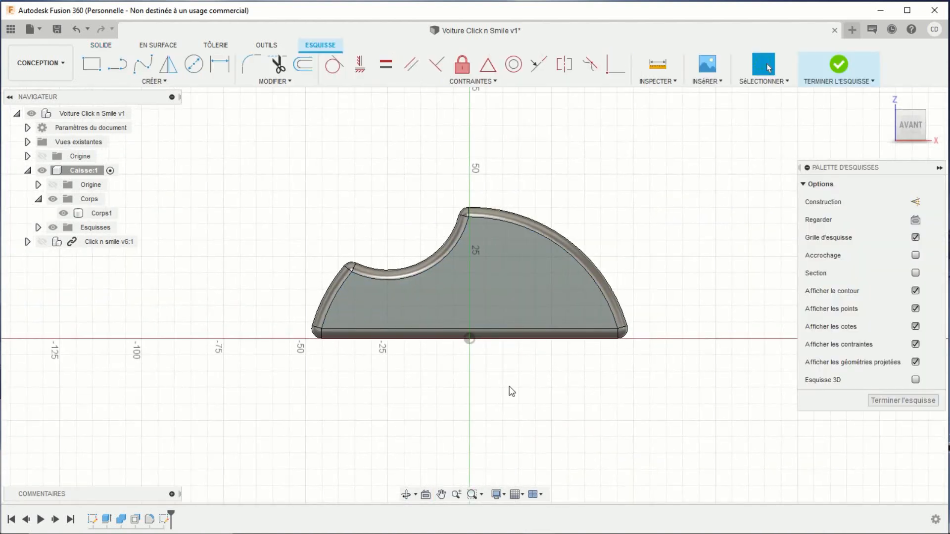
pyautogui.moveTo(504, 388); pyautogui.dragTo(486, 409, button='middle')
pyautogui.click(193, 63)
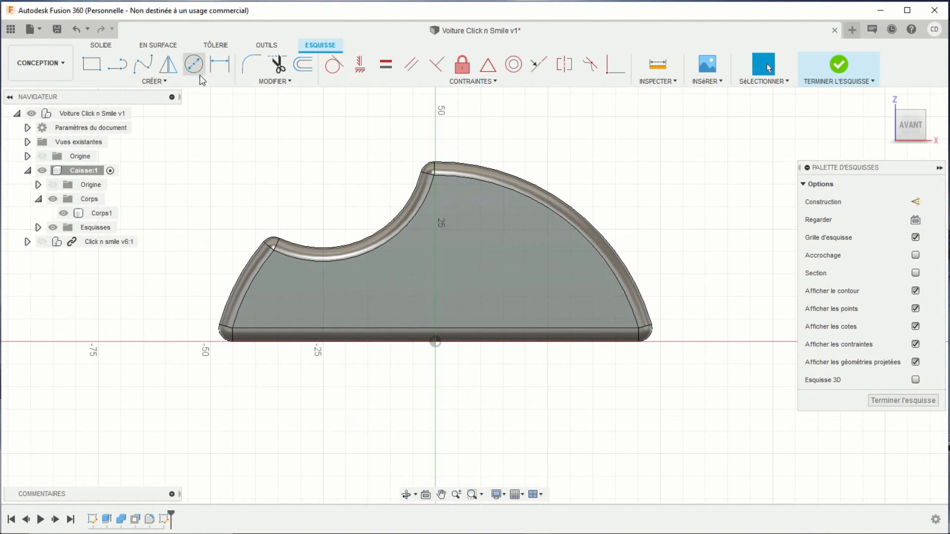
pyautogui.click(572, 305)
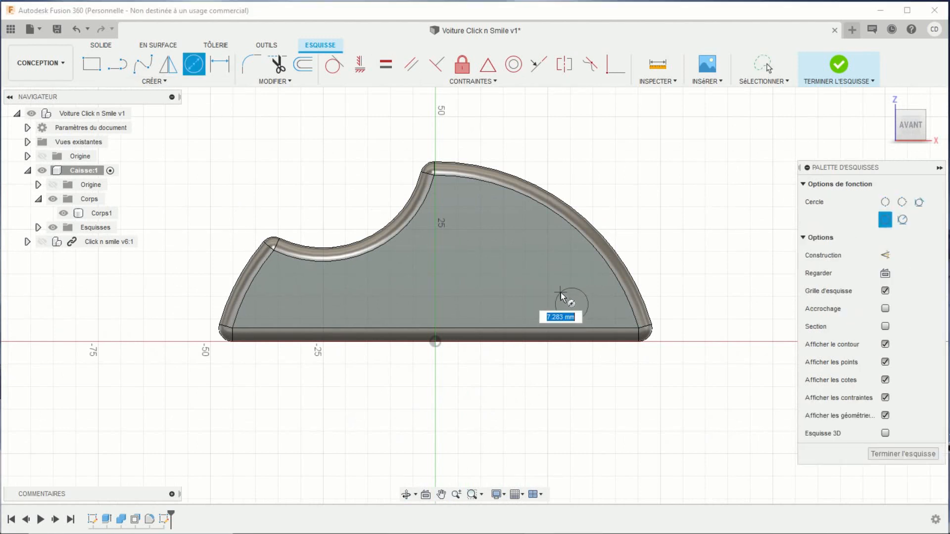
pyautogui.write('9')
pyautogui.press('Return')
pyautogui.press('Escape')
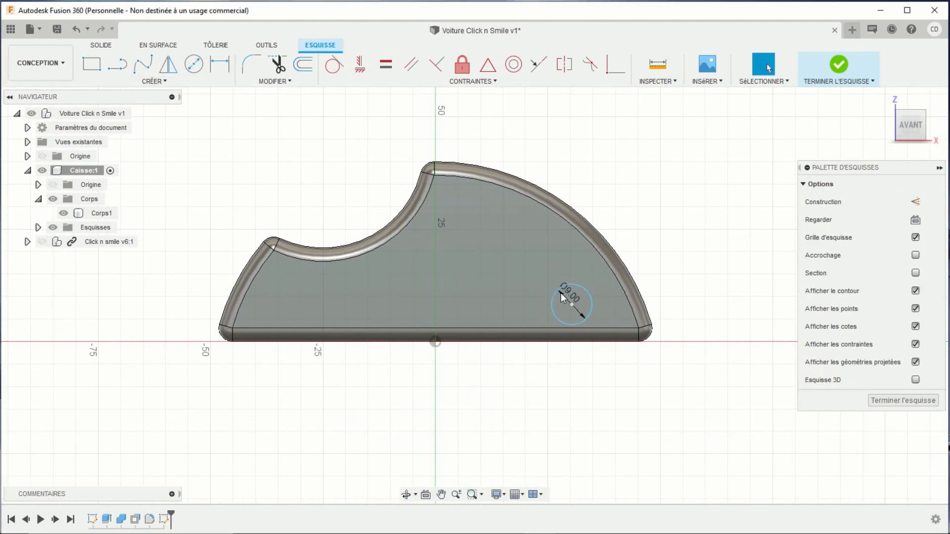
# Draw a second 9 mm diameter circle on the same side face, near the low end below the seat recess.
pyautogui.click(194, 64)
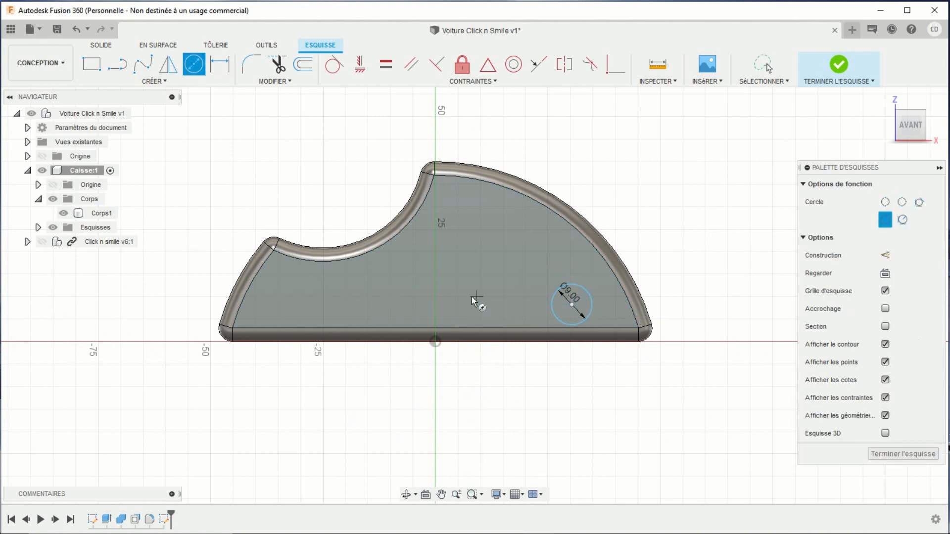
pyautogui.click(293, 304)
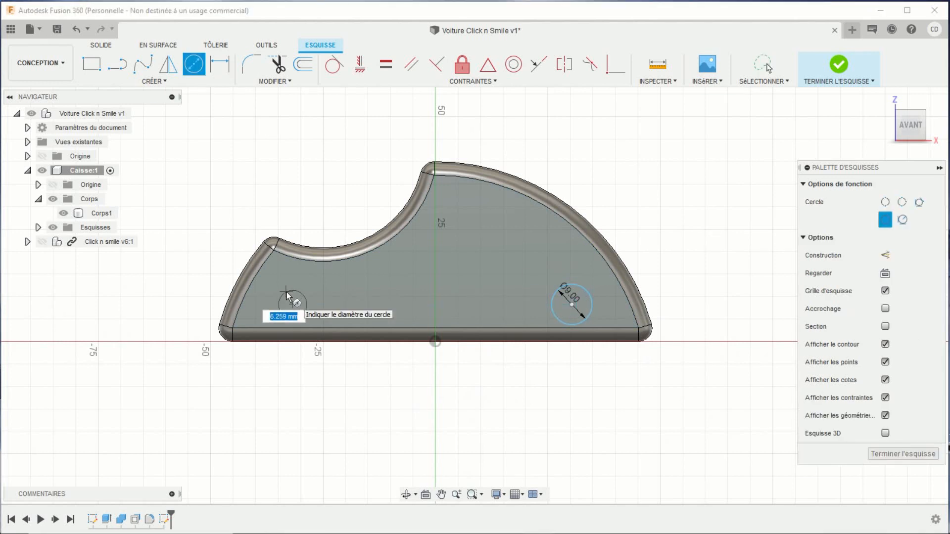
pyautogui.press('Return')
pyautogui.press('Escape')
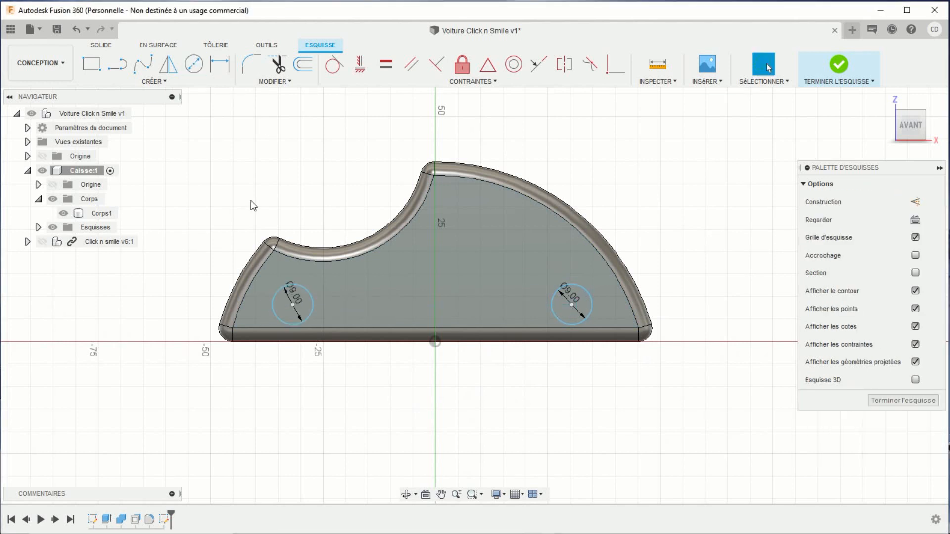
# Dimension the hump-side circle's centre 30 mm horizontally from the sketch origin.
pyautogui.click(219, 63)
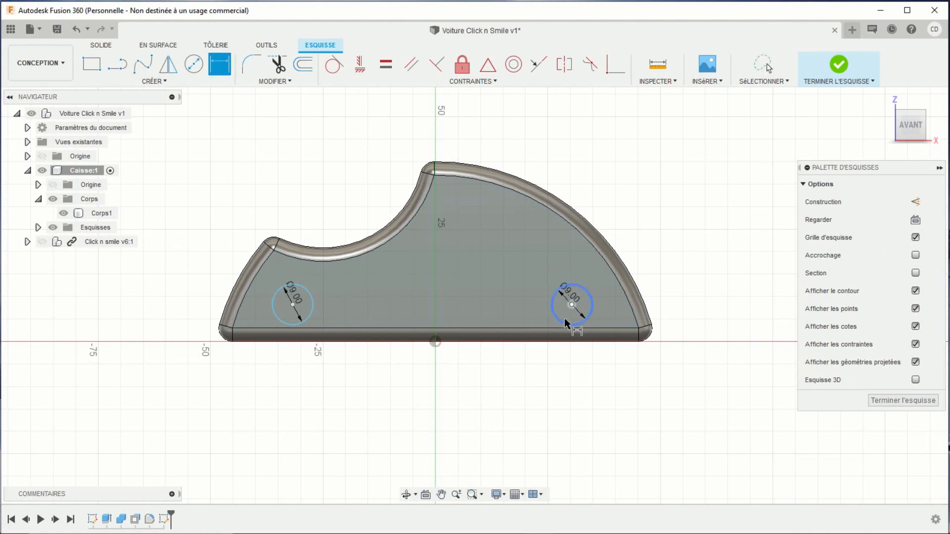
pyautogui.click(571, 305)
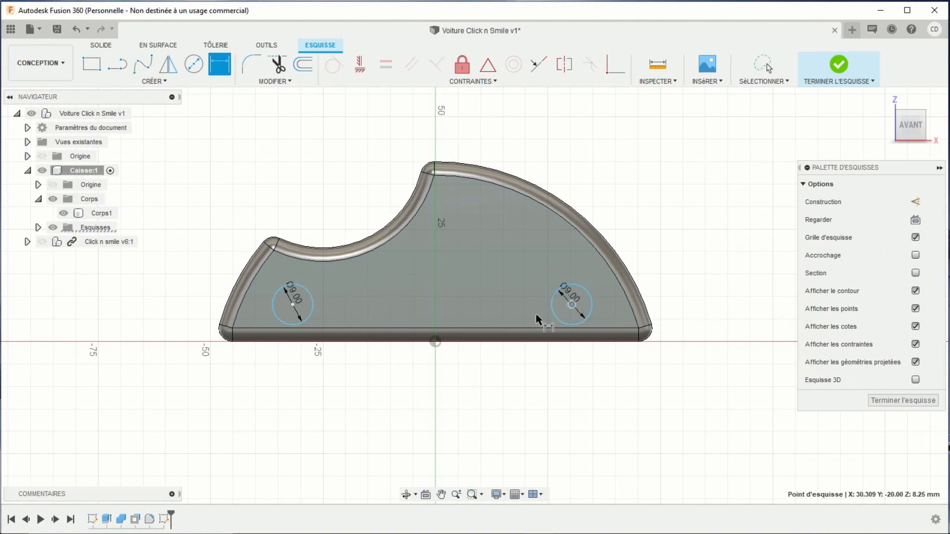
pyautogui.click(436, 341)
pyautogui.click(456, 378)
pyautogui.write('30')
pyautogui.press('Return')
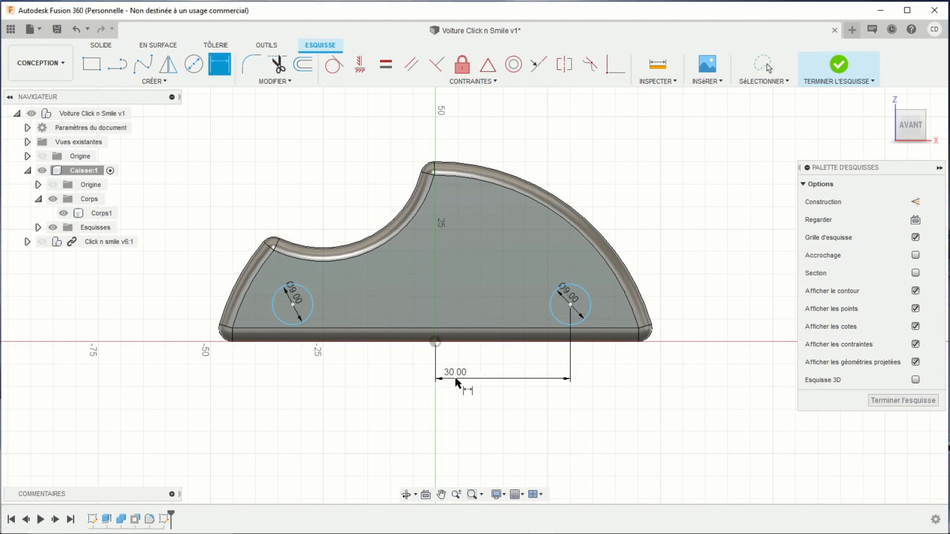
# Dimension the same circle's centre 9 mm above the body's bottom edge.
pyautogui.click(570, 305)
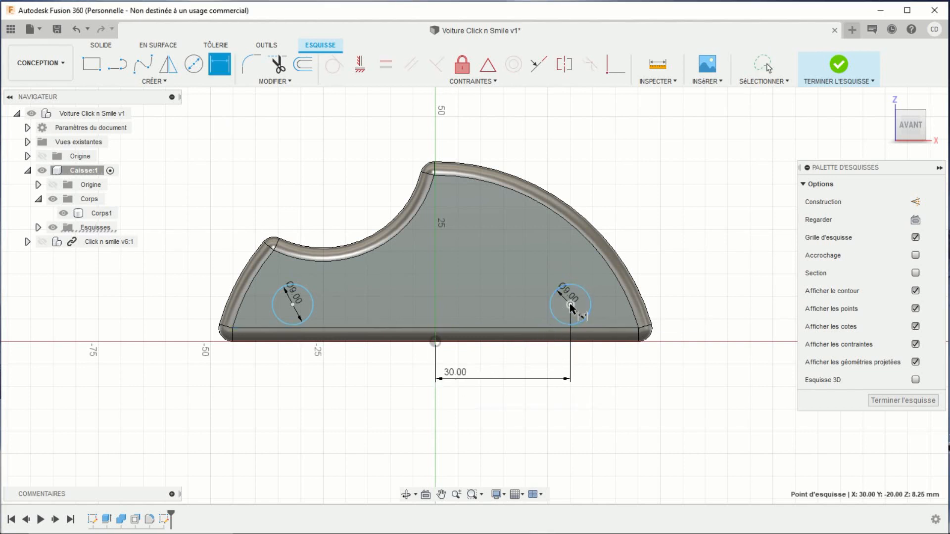
pyautogui.click(524, 342)
pyautogui.click(614, 389)
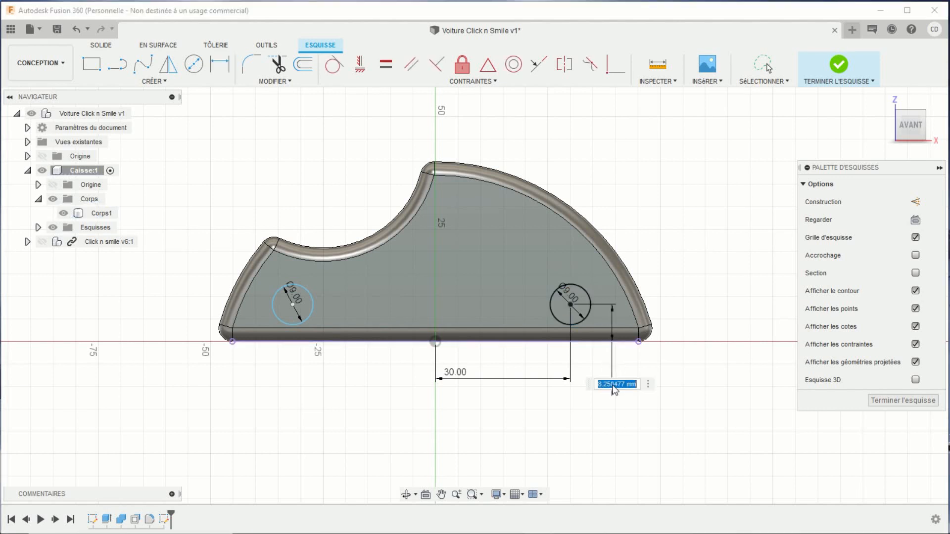
pyautogui.write('9')
pyautogui.press('Return')
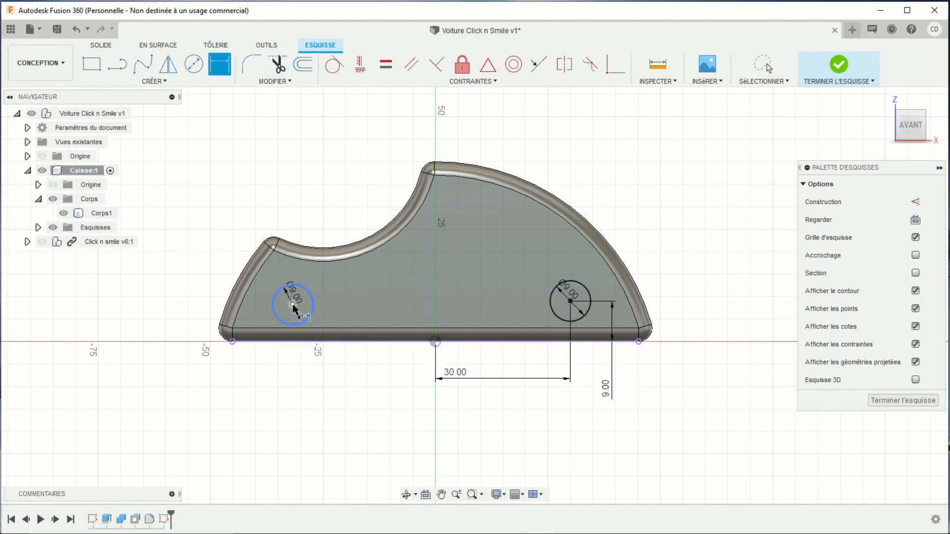
# Align the two circle centres with a horizontal constraint.
pyautogui.click(361, 65)
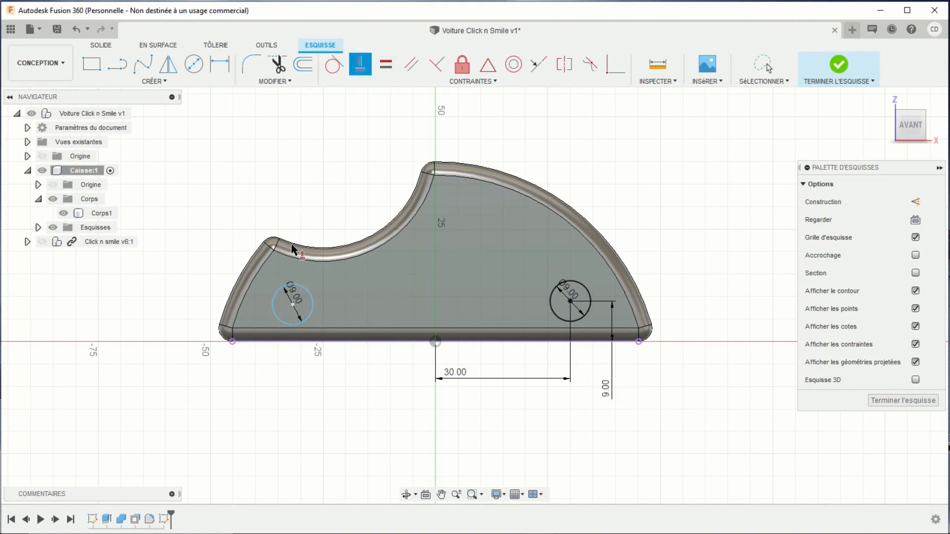
pyautogui.click(292, 304)
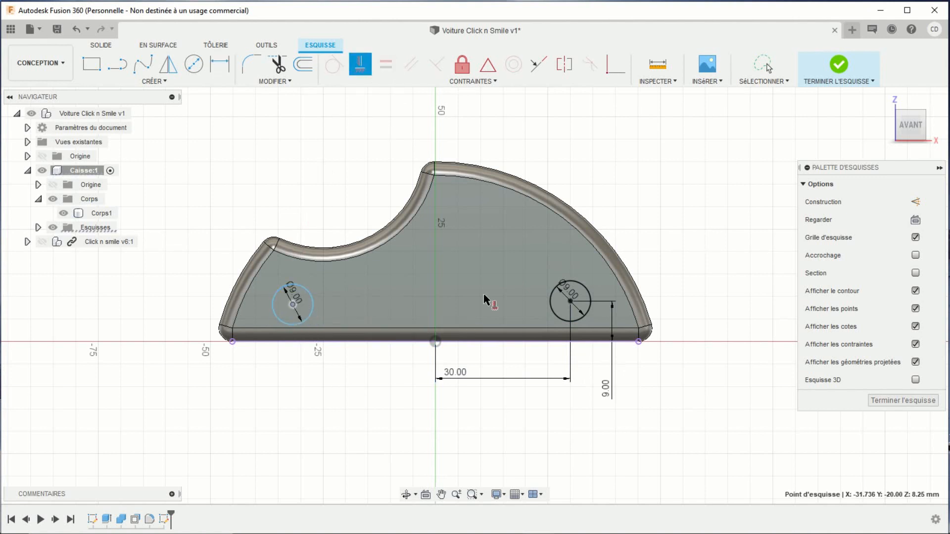
pyautogui.click(569, 301)
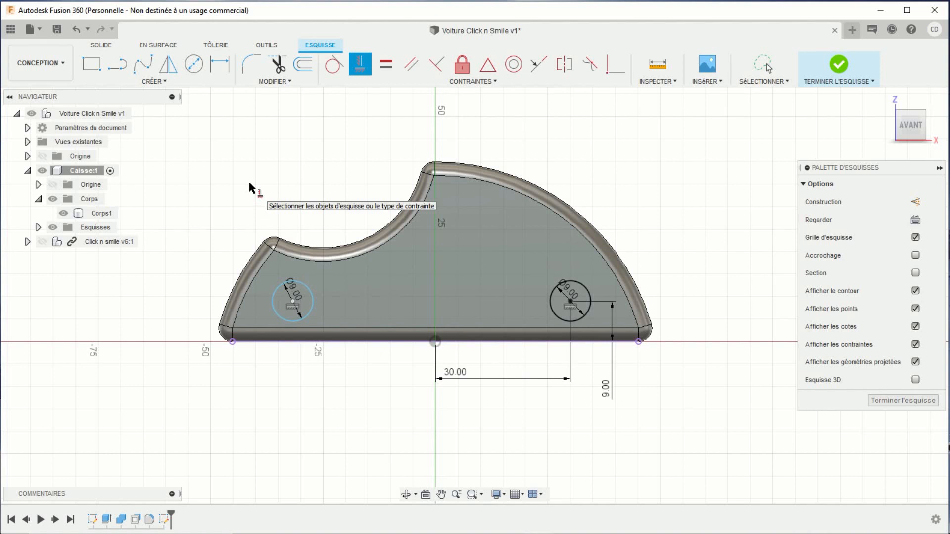
# Set the distance between the two circle centres to 60 mm and finish the sketch.
pyautogui.click(219, 65)
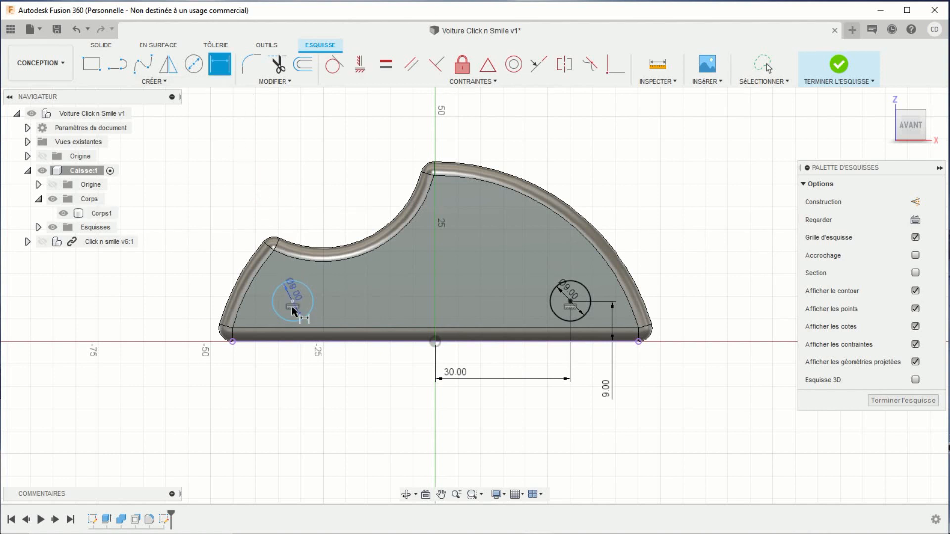
pyautogui.click(552, 318)
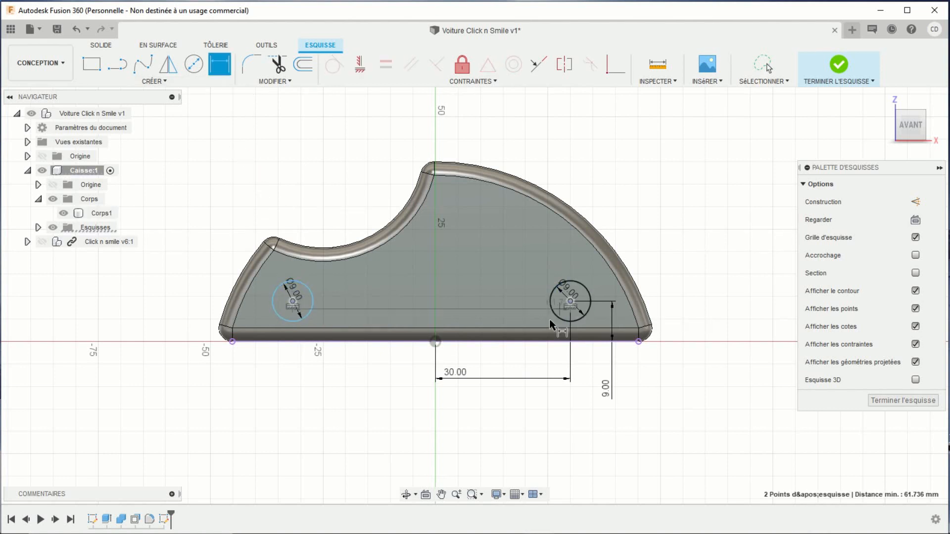
pyautogui.click(484, 415)
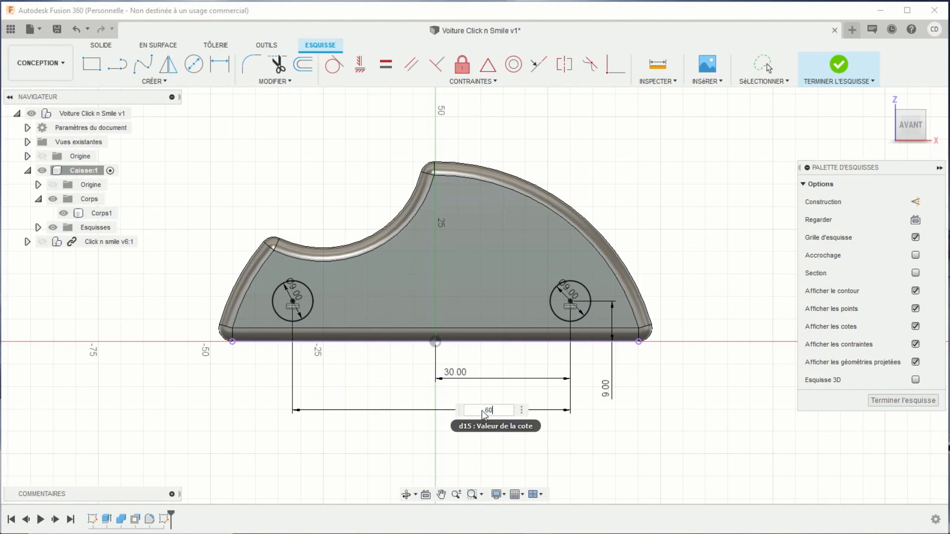
pyautogui.press('Return')
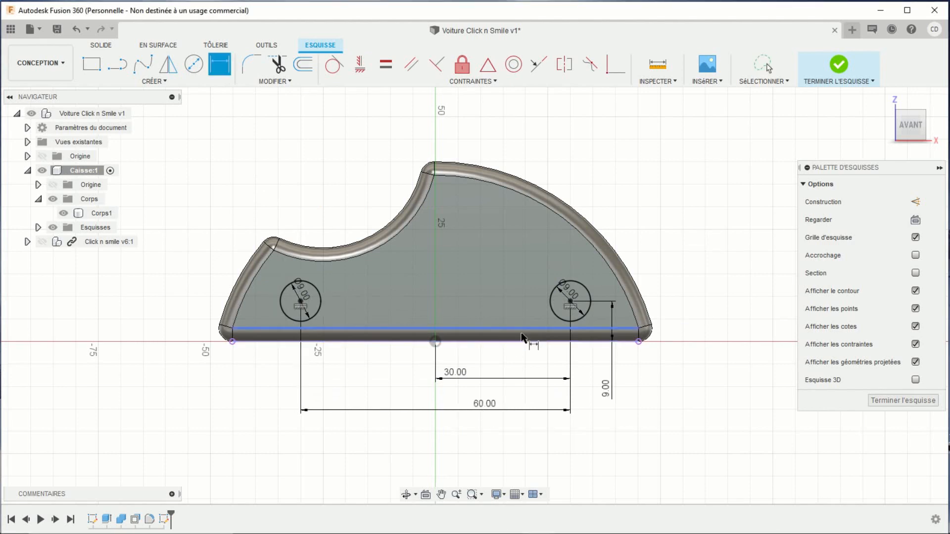
pyautogui.keyDown('shift'); pyautogui.moveTo(522, 338); pyautogui.dragTo(494, 368, button='middle'); pyautogui.keyUp('shift')
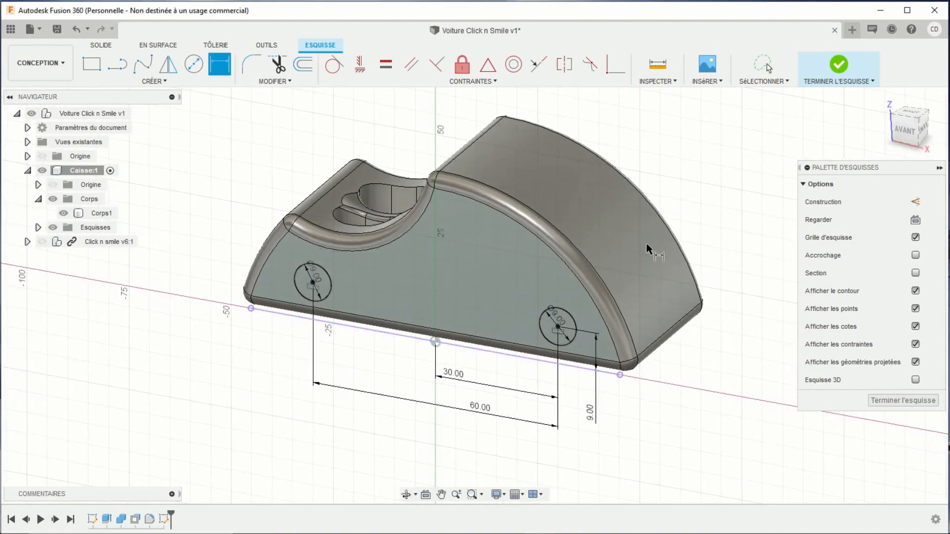
pyautogui.click(831, 83)
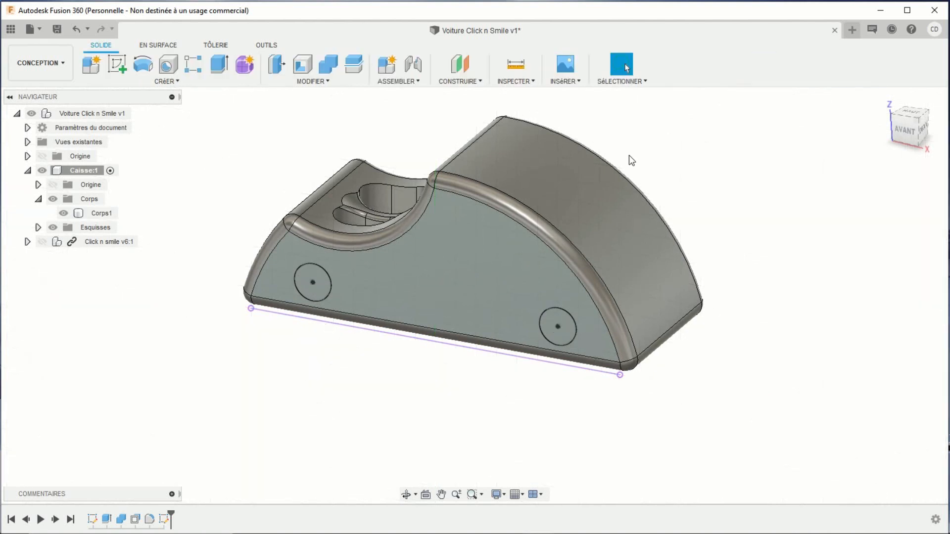
# Extrude both 9 mm circles inward as a cut to make two holes in the body's side.
pyautogui.click(217, 71)
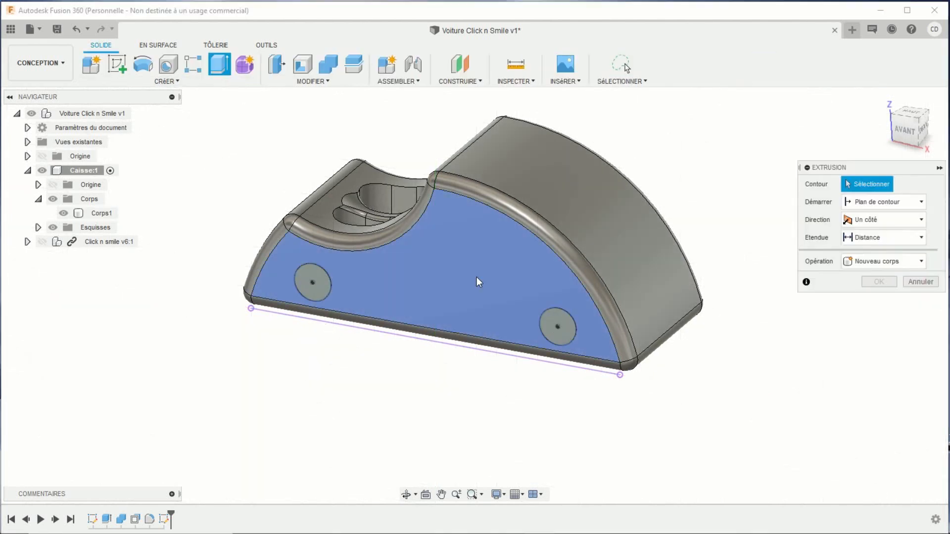
pyautogui.click(549, 321)
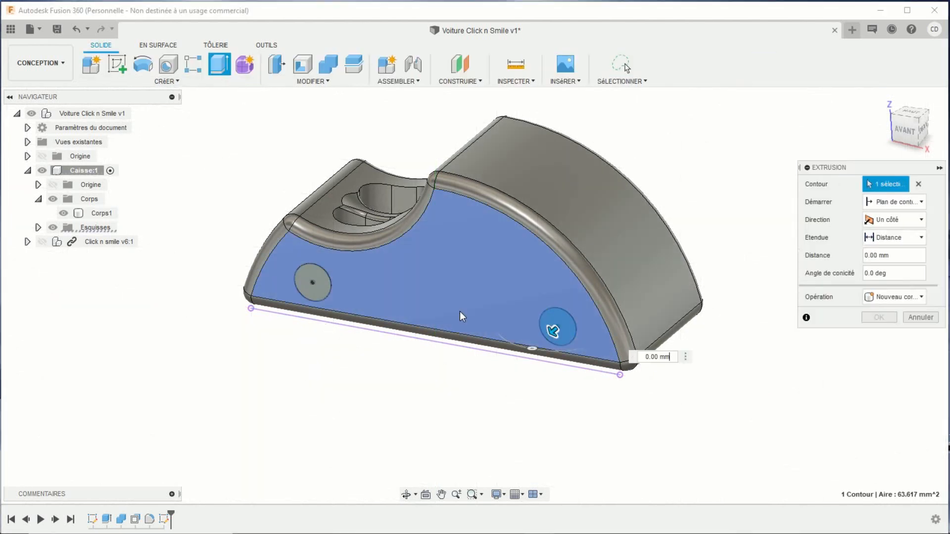
pyautogui.click(321, 287)
pyautogui.moveTo(309, 287); pyautogui.dragTo(324, 275)
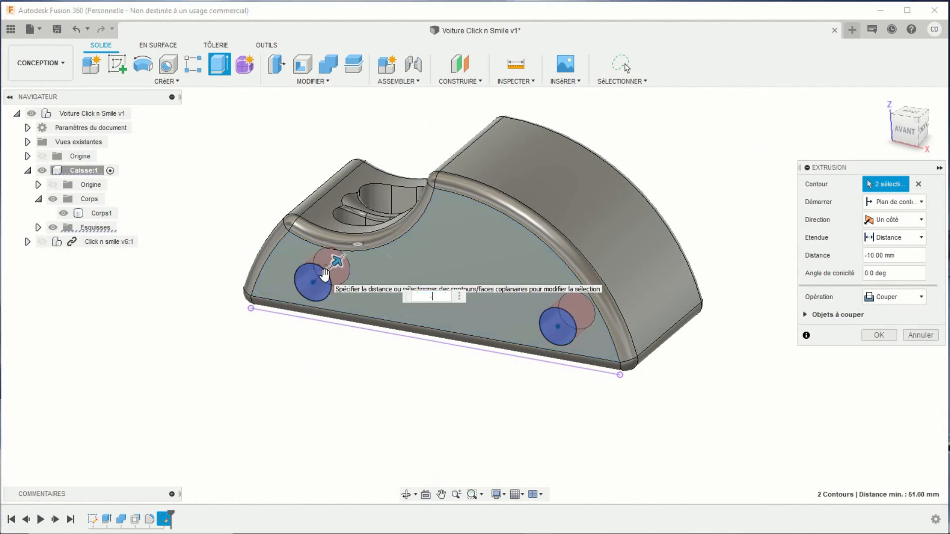
pyautogui.press('Return')
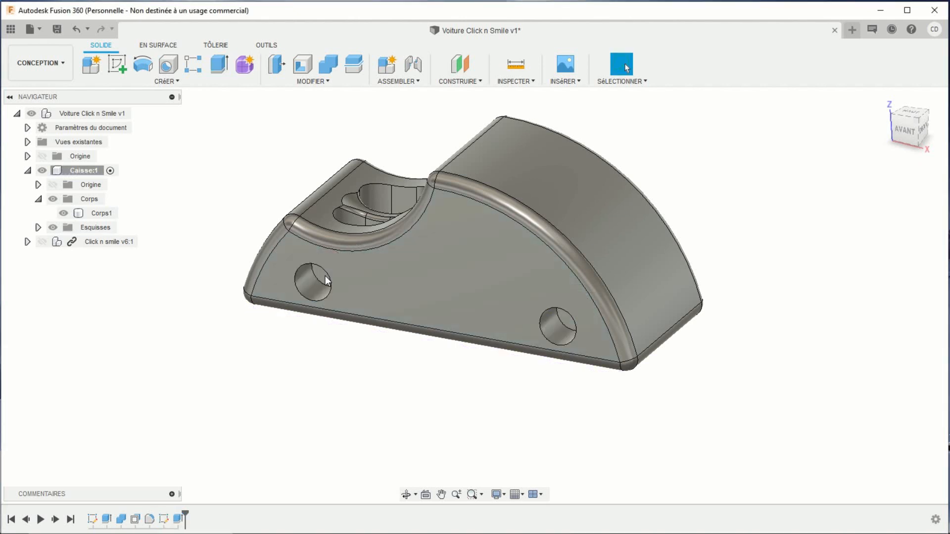
# Sketch on the body's opposite side face, project the edges of the two 9 mm holes onto it, and finish the sketch.
pyautogui.moveTo(373, 348); pyautogui.dragTo(296, 346, button='middle')
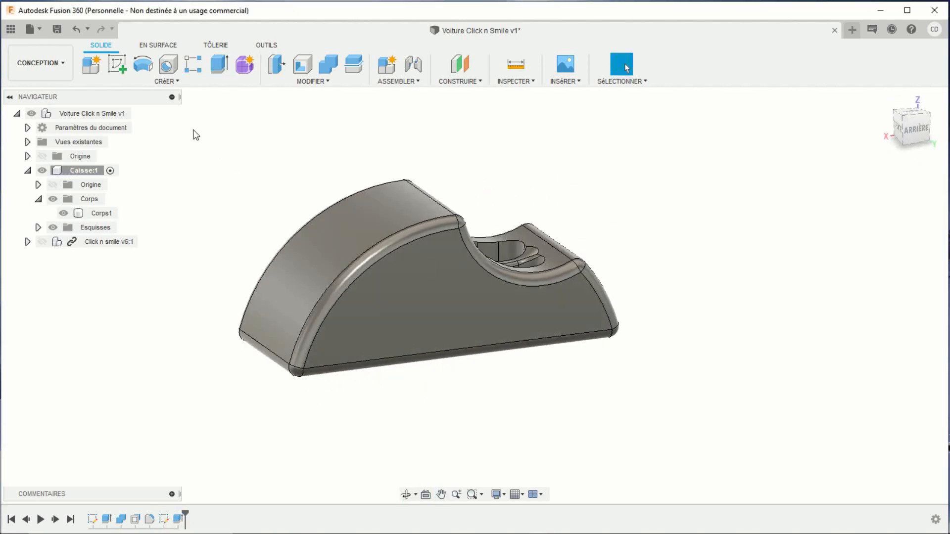
pyautogui.click(119, 69)
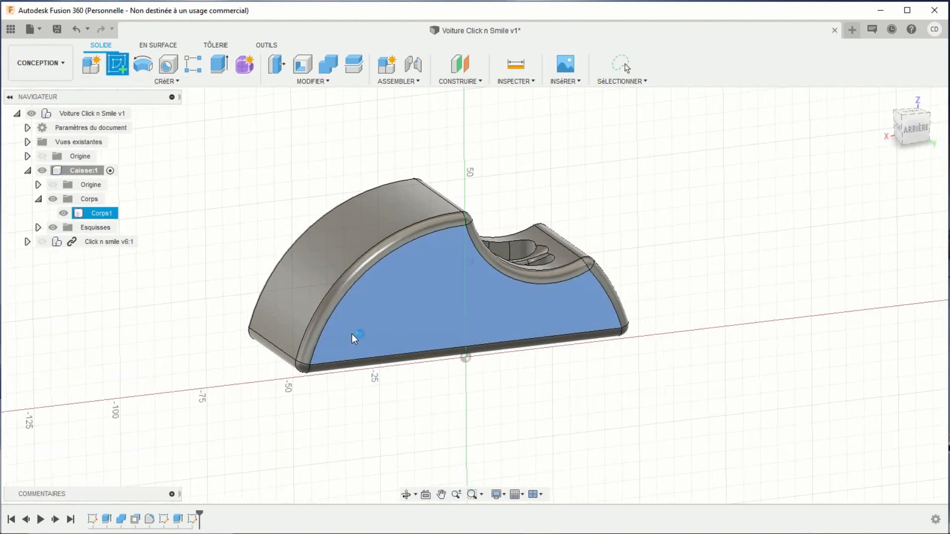
pyautogui.click(352, 334)
pyautogui.click(168, 82)
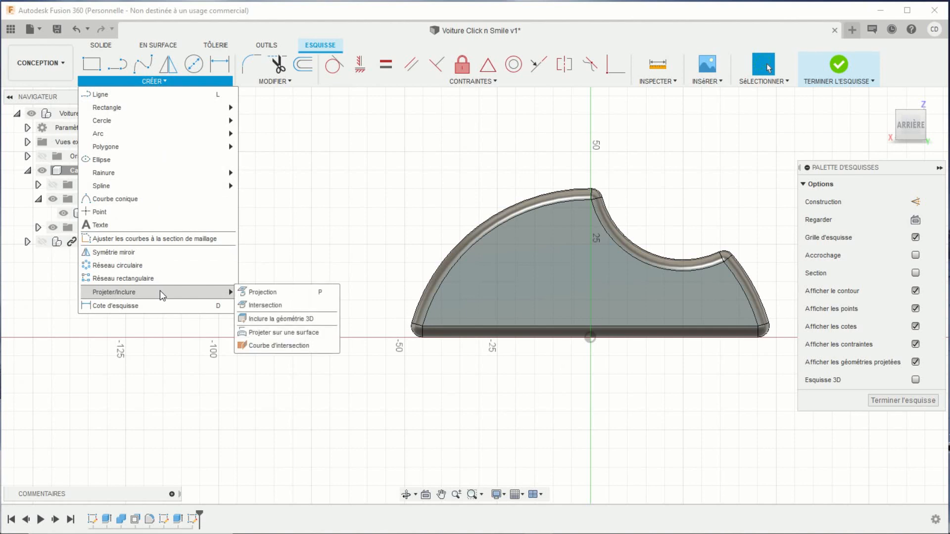
pyautogui.click(254, 292)
pyautogui.keyDown('shift'); pyautogui.moveTo(249, 297); pyautogui.dragTo(386, 327, button='middle'); pyautogui.keyUp('shift')
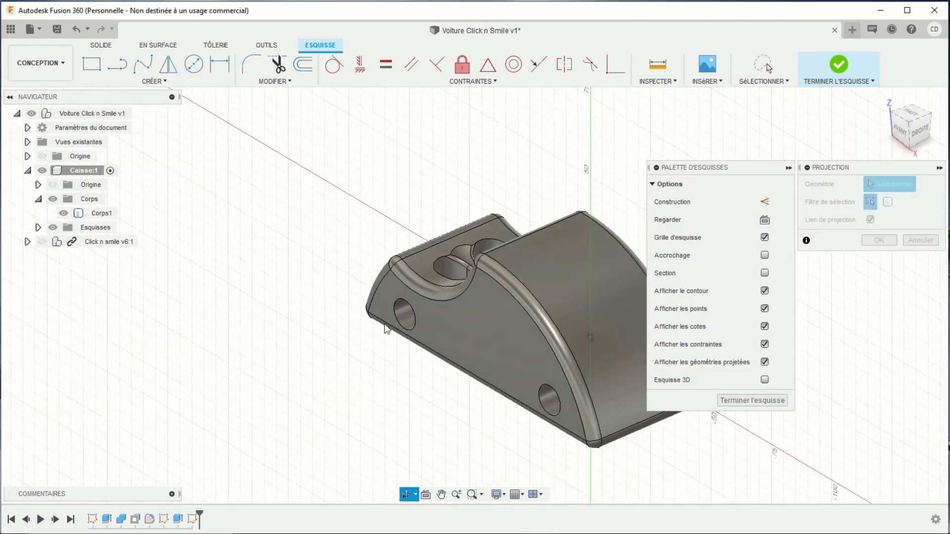
pyautogui.click(540, 390)
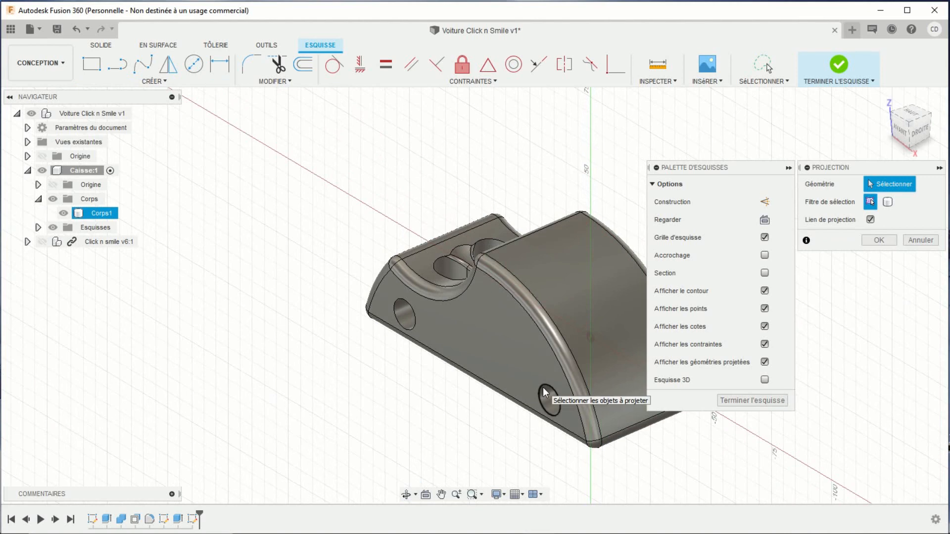
pyautogui.click(397, 313)
pyautogui.scroll(-3, 415, 313)
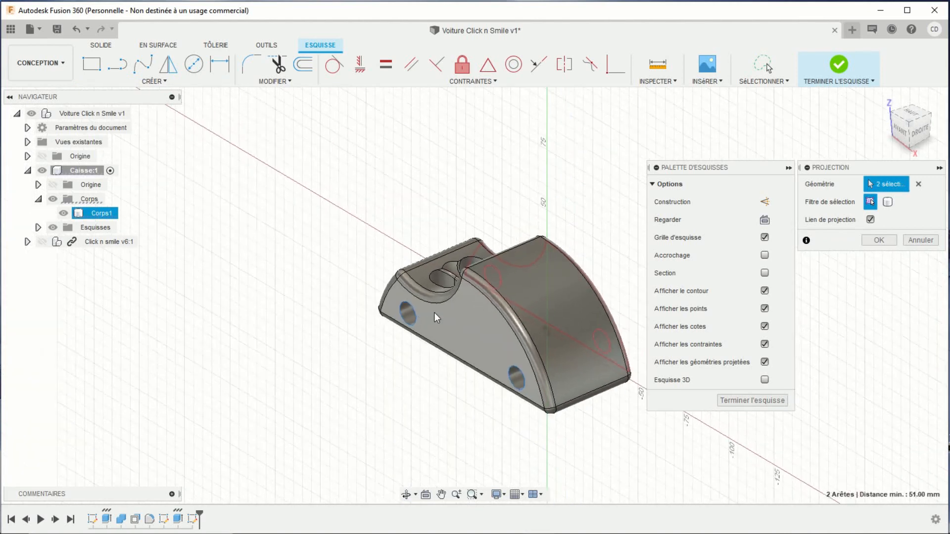
pyautogui.click(740, 400)
# Extrude both projected circles 9 mm inward as a cut on the body's opposite side face.
pyautogui.keyDown('shift'); pyautogui.moveTo(729, 395); pyautogui.dragTo(563, 384, button='middle'); pyautogui.keyUp('shift')
pyautogui.scroll(4, 565, 385)
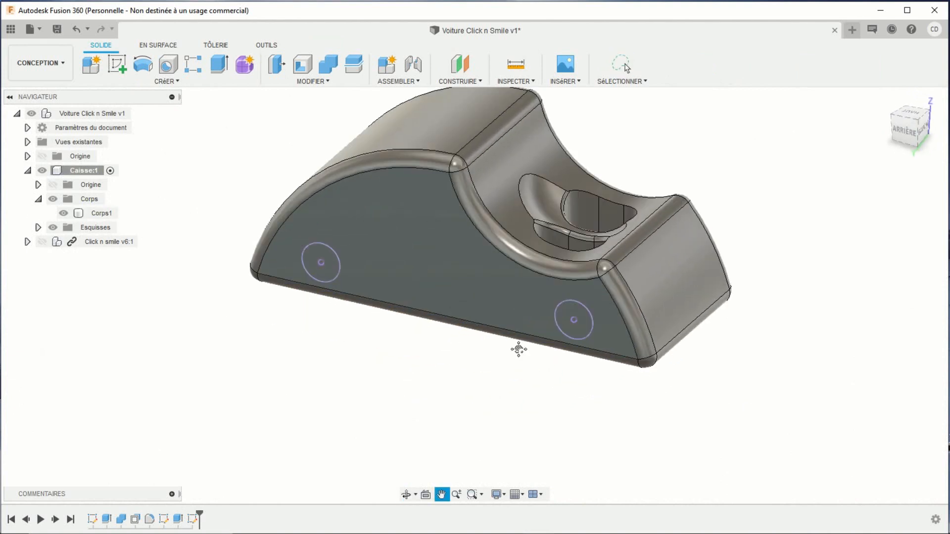
pyautogui.click(220, 67)
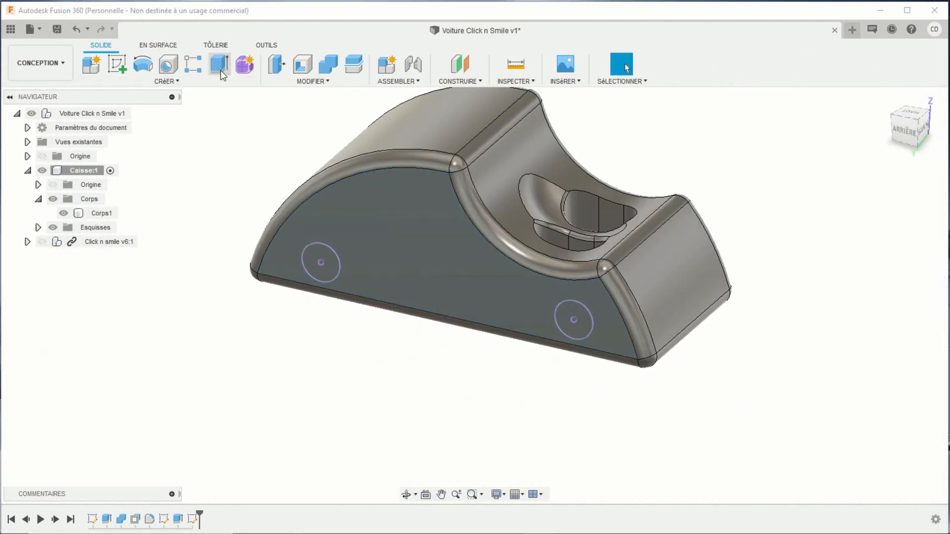
pyautogui.click(313, 253)
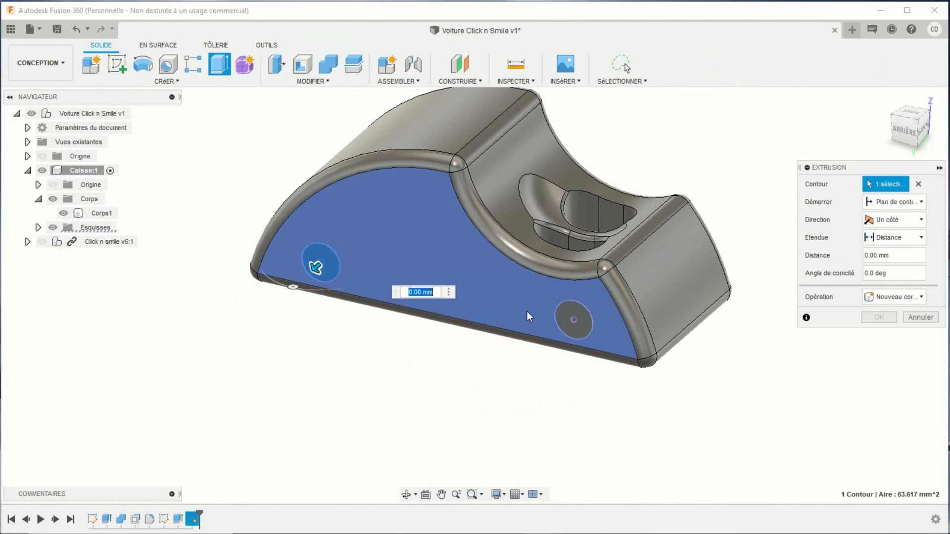
pyautogui.click(564, 318)
pyautogui.moveTo(565, 325); pyautogui.dragTo(577, 315)
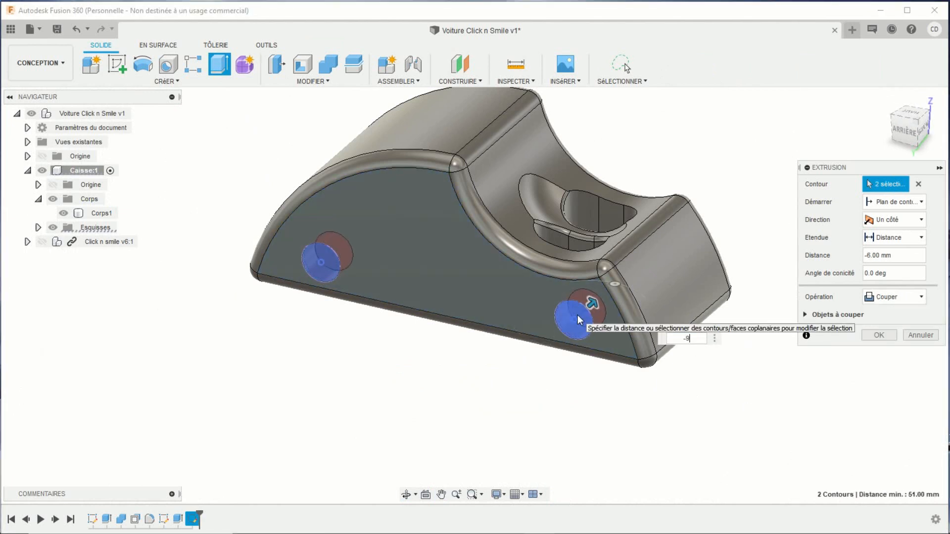
pyautogui.press('Return')
# Show the Click n smile figure component and activate the top-level Voiture Click n Smile assembly.
pyautogui.keyDown('shift'); pyautogui.moveTo(577, 315); pyautogui.dragTo(554, 361, button='middle'); pyautogui.keyUp('shift')
pyautogui.moveTo(485, 331); pyautogui.dragTo(487, 360, button='middle')
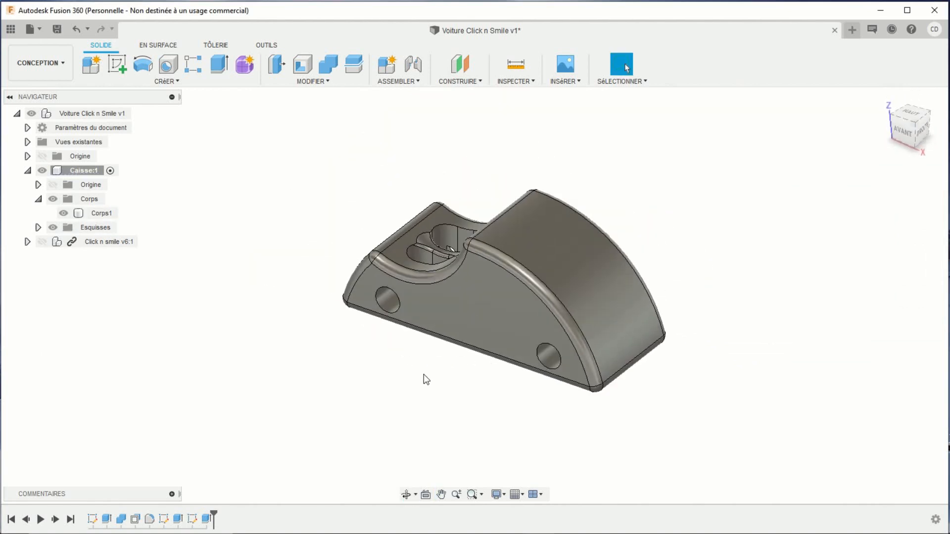
pyautogui.click(42, 242)
pyautogui.moveTo(309, 319); pyautogui.dragTo(284, 338, button='middle')
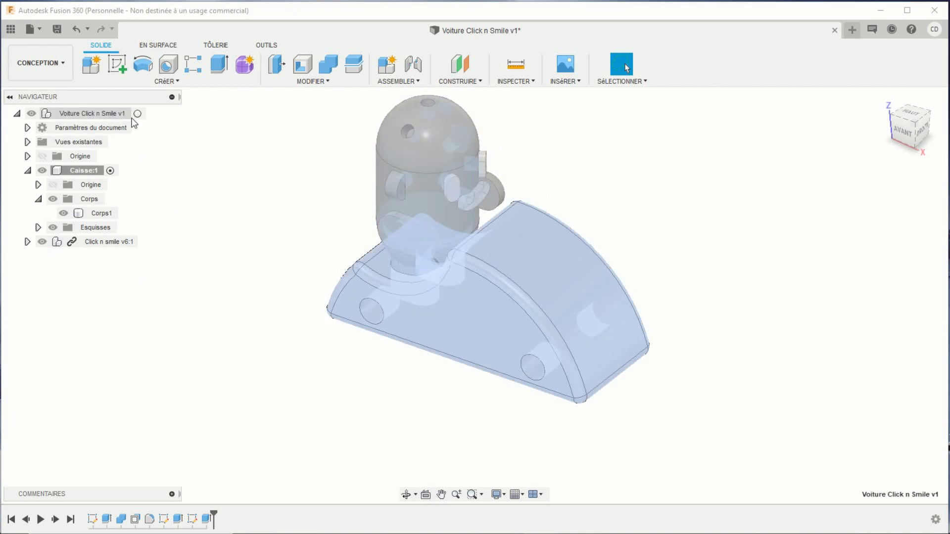
pyautogui.click(135, 115)
pyautogui.moveTo(275, 246); pyautogui.dragTo(262, 269, button='middle')
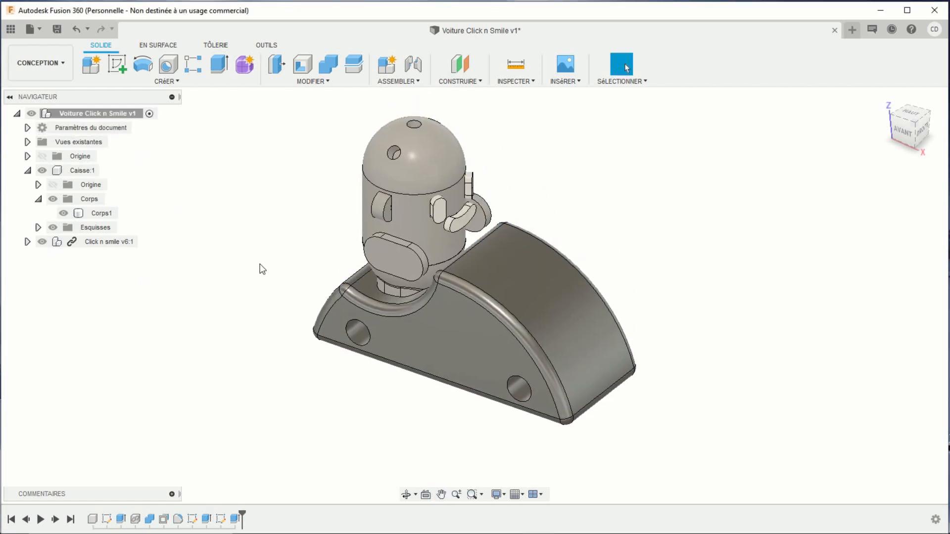
# Create and activate a new internal component named Roue under the top-level assembly.
pyautogui.rightClick(106, 113)
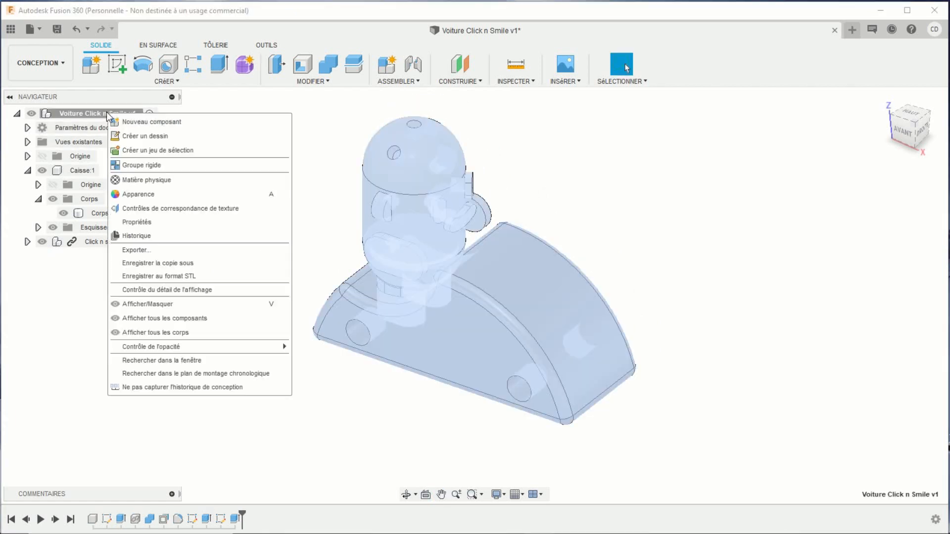
pyautogui.click(149, 122)
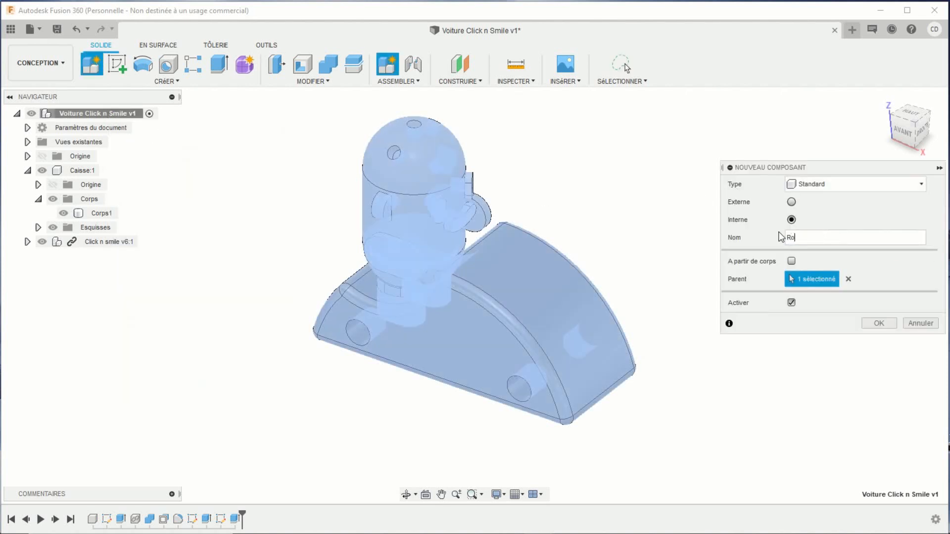
pyautogui.press('Return')
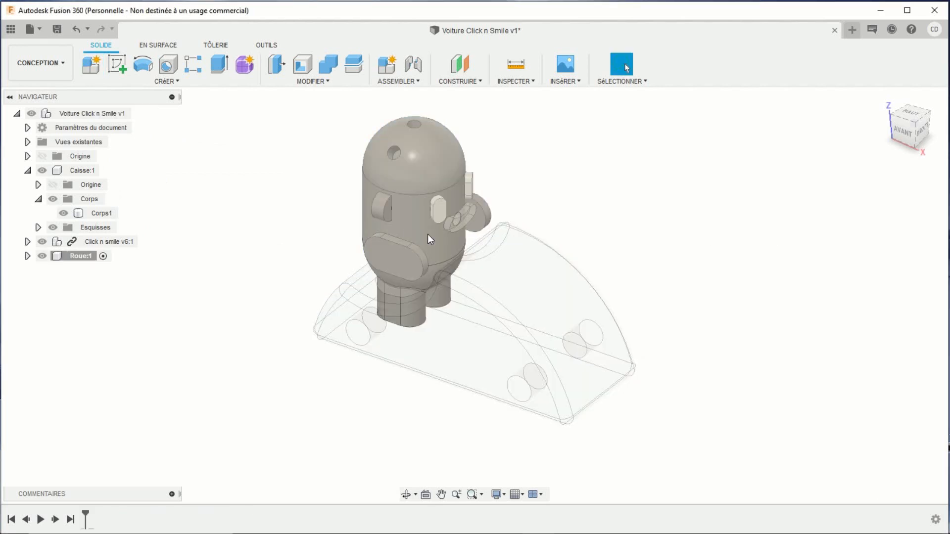
# Start a sketch on the body's side face and draw a 9.1 mm diameter circle centred on the hole under the figure.
pyautogui.click(119, 66)
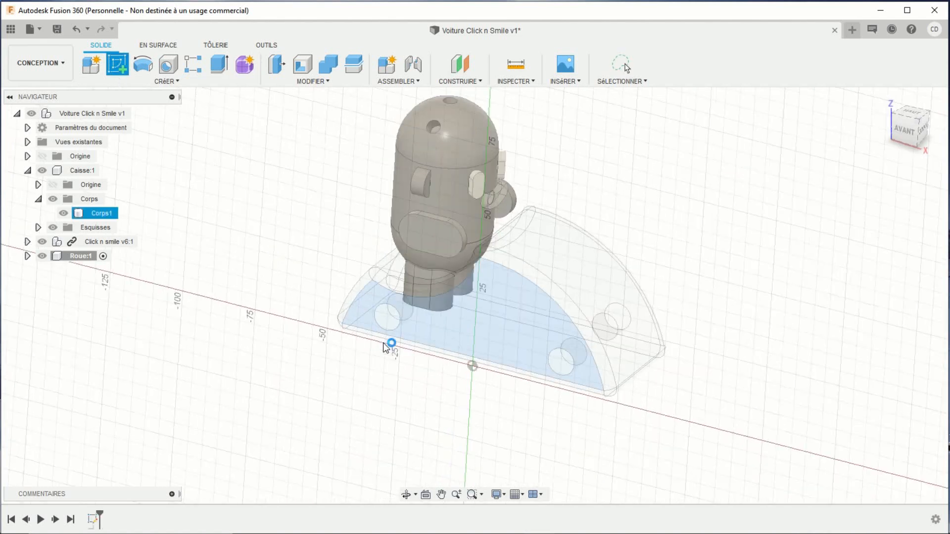
pyautogui.click(388, 345)
pyautogui.scroll(2, 453, 352)
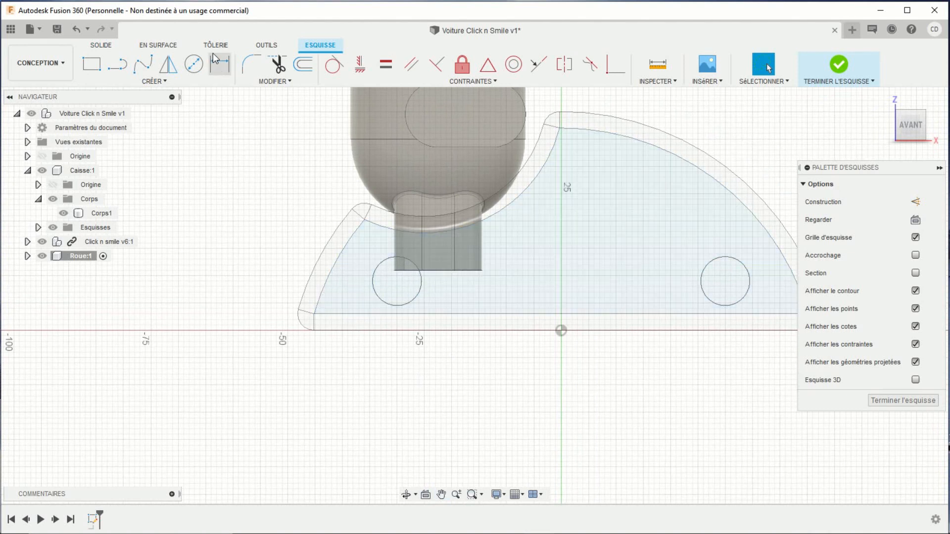
pyautogui.click(193, 64)
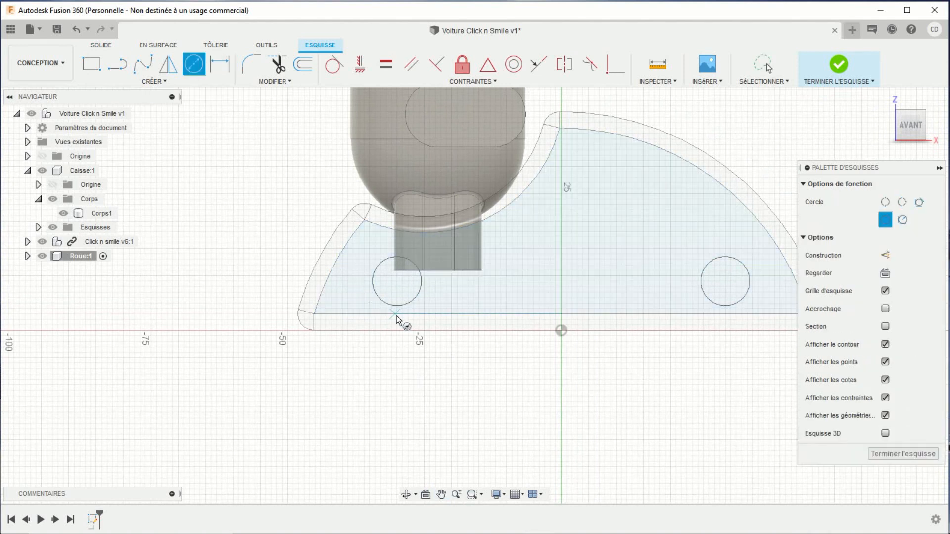
pyautogui.click(397, 281)
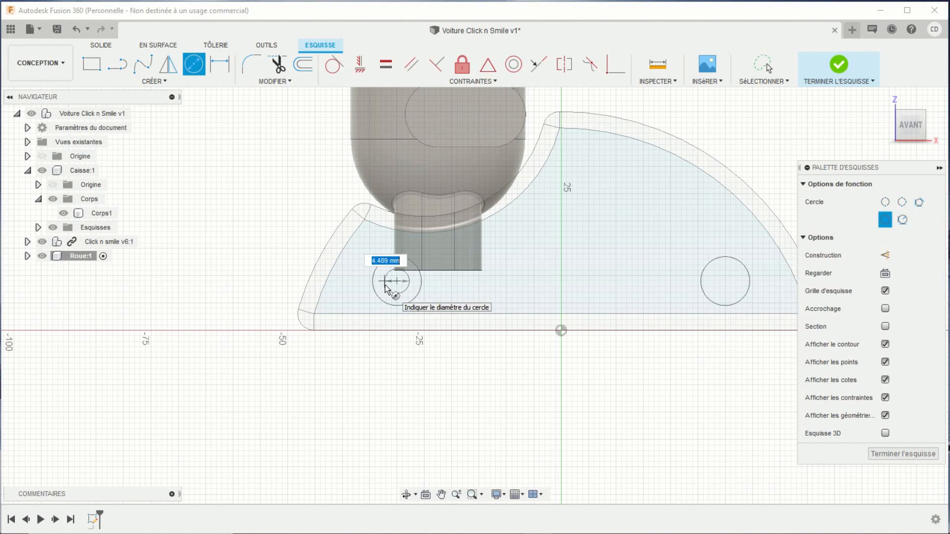
pyautogui.write('9.1')
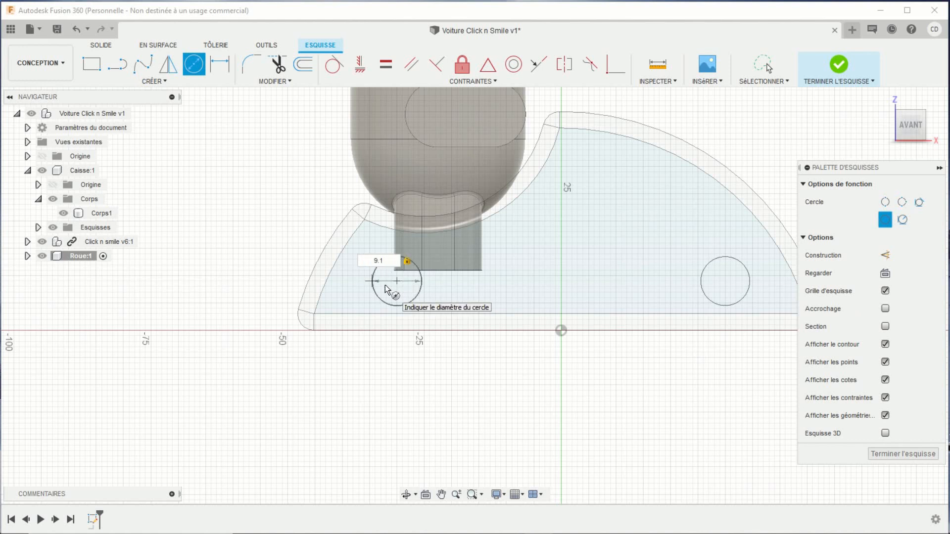
pyautogui.press('Return')
pyautogui.press('Escape')
# Draw a concentric 30 mm diameter circle around the 9.1 mm one and finish the sketch.
pyautogui.click(193, 64)
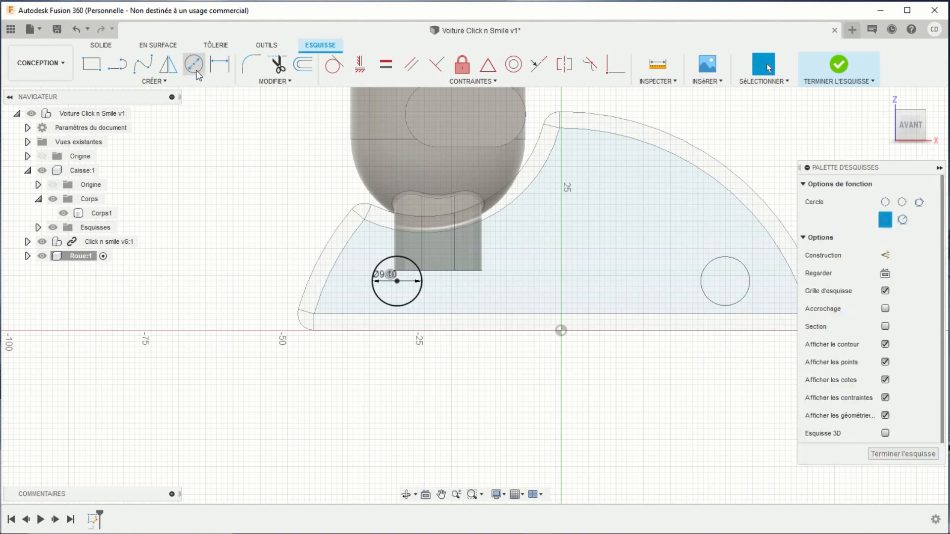
pyautogui.click(396, 281)
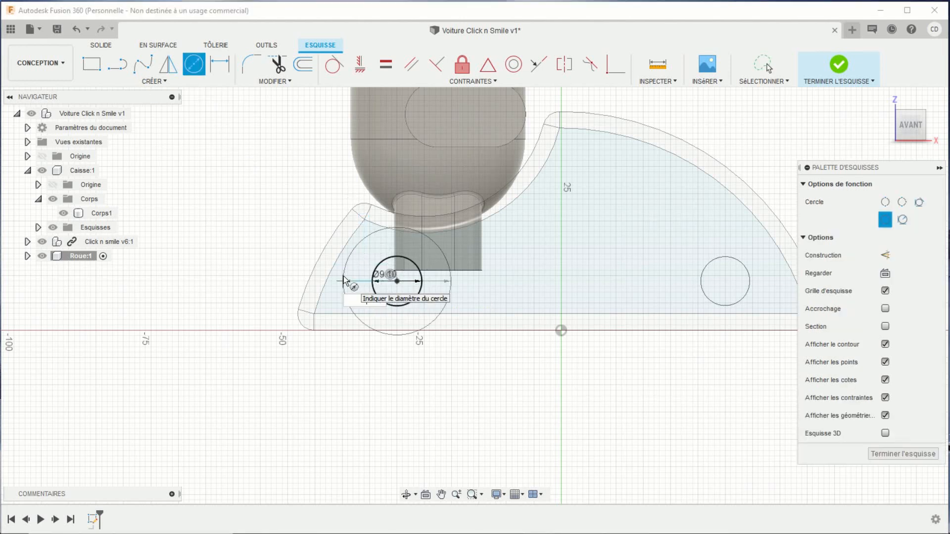
pyautogui.write('30')
pyautogui.press('Return')
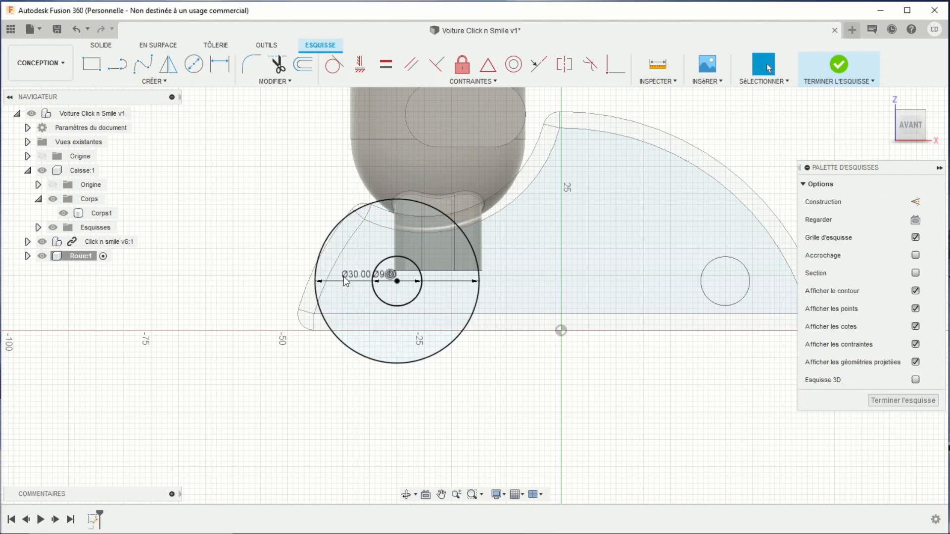
pyautogui.scroll(-2, 530, 391)
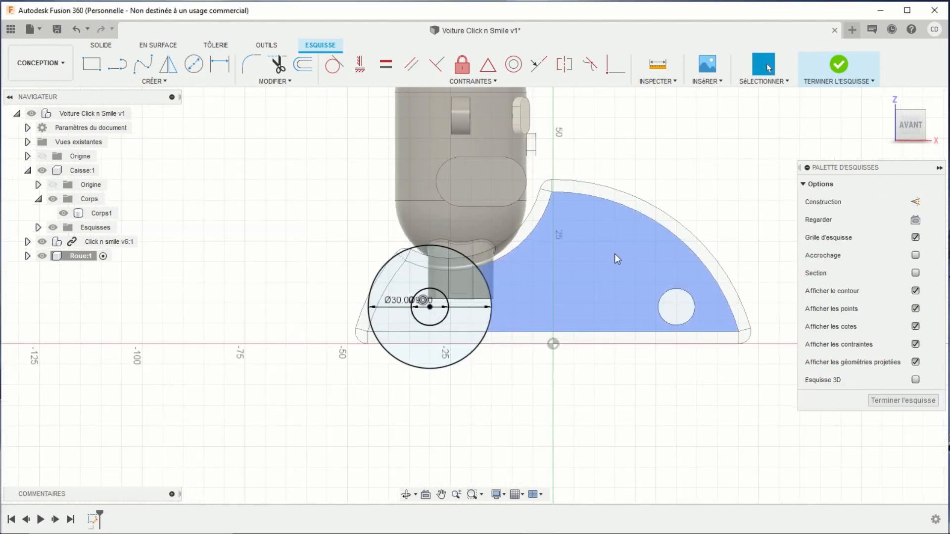
pyautogui.click(840, 64)
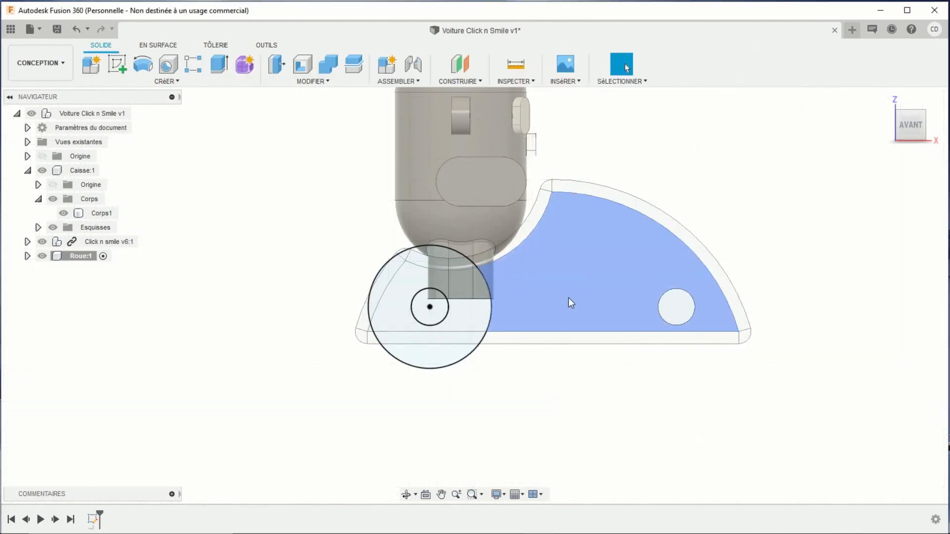
# Extrude the full ring between the 9.1 mm and 30 mm circles 9 mm outward as a new body.
pyautogui.keyDown('shift'); pyautogui.moveTo(545, 334); pyautogui.dragTo(479, 365, button='middle'); pyautogui.keyUp('shift')
pyautogui.press('Escape')
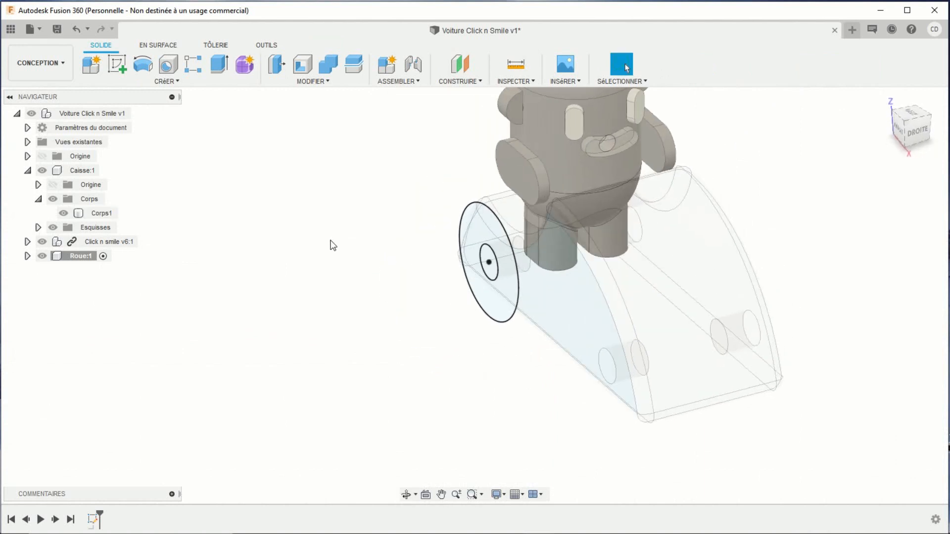
pyautogui.click(212, 71)
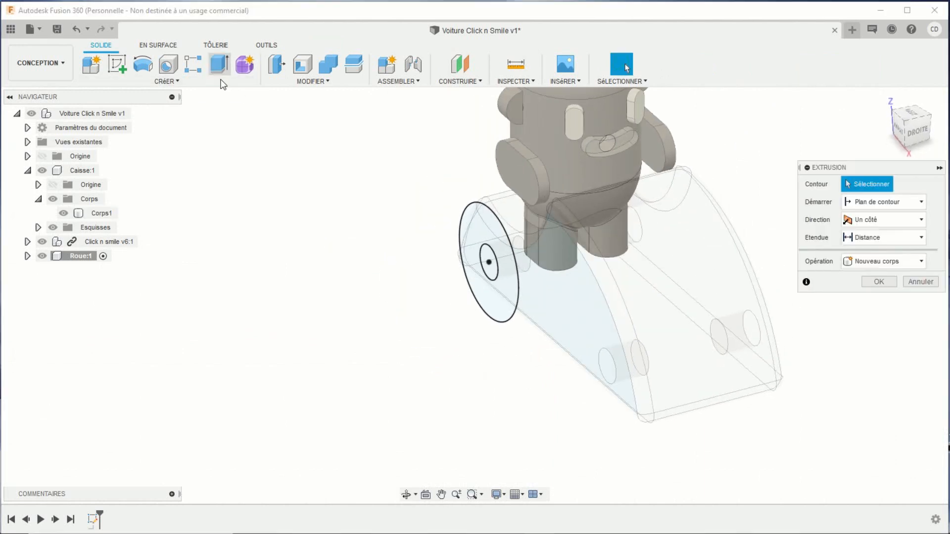
pyautogui.scroll(2, 475, 221)
pyautogui.click(477, 239)
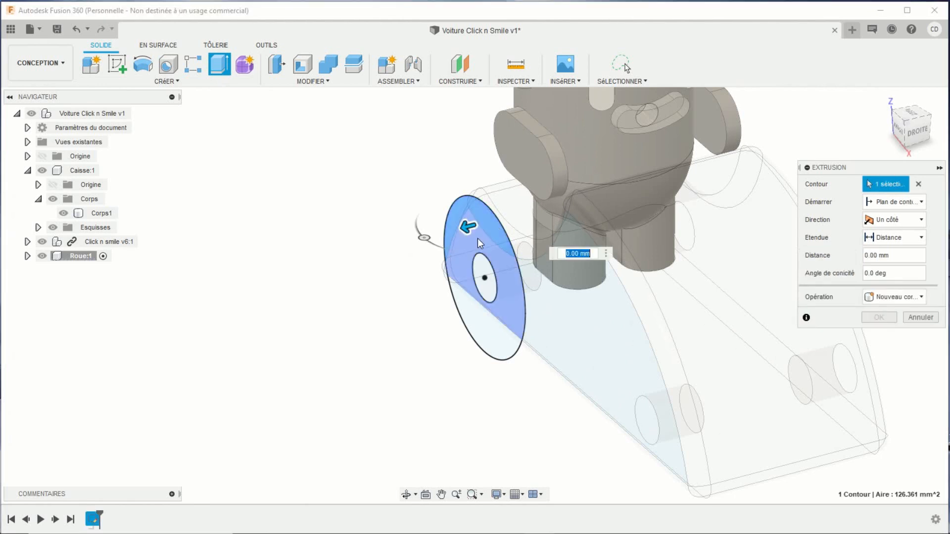
pyautogui.click(477, 238)
pyautogui.click(473, 310)
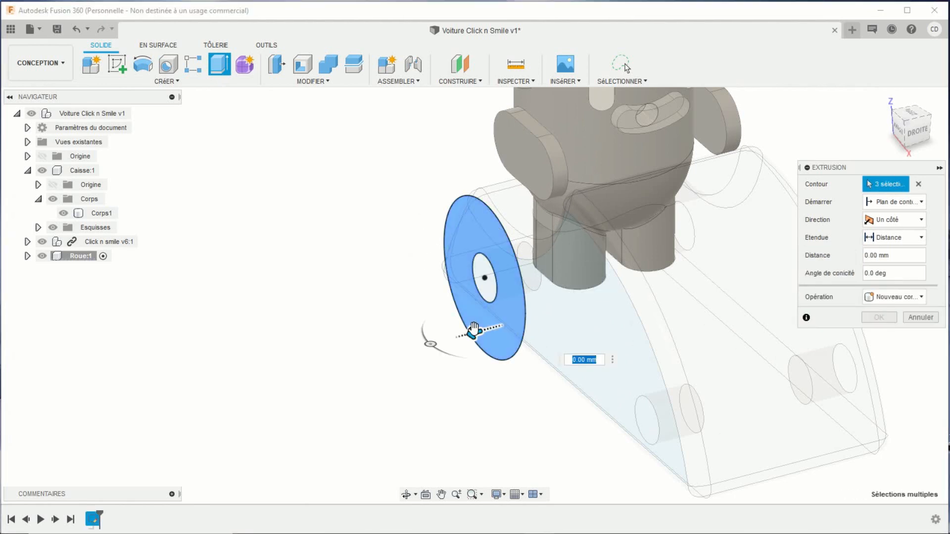
pyautogui.moveTo(473, 333); pyautogui.dragTo(448, 335)
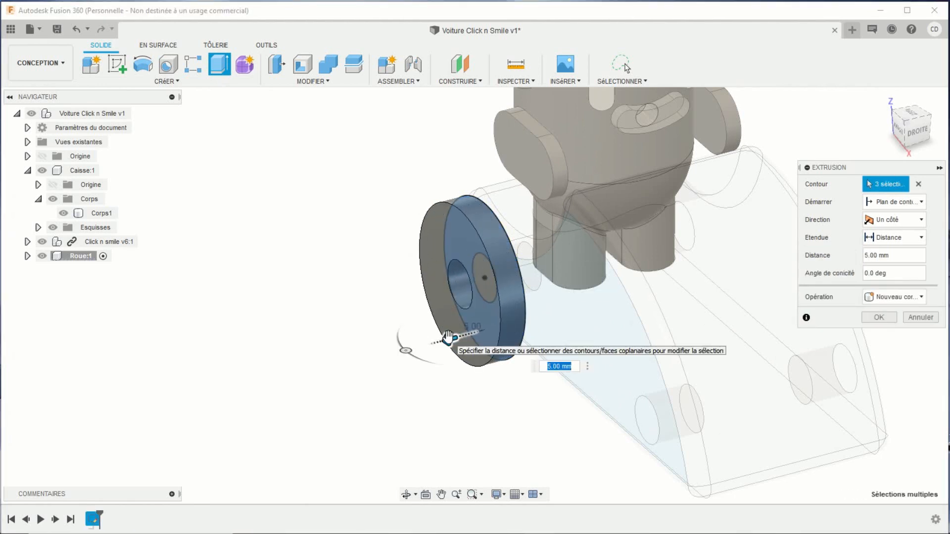
pyautogui.write('9')
pyautogui.press('Return')
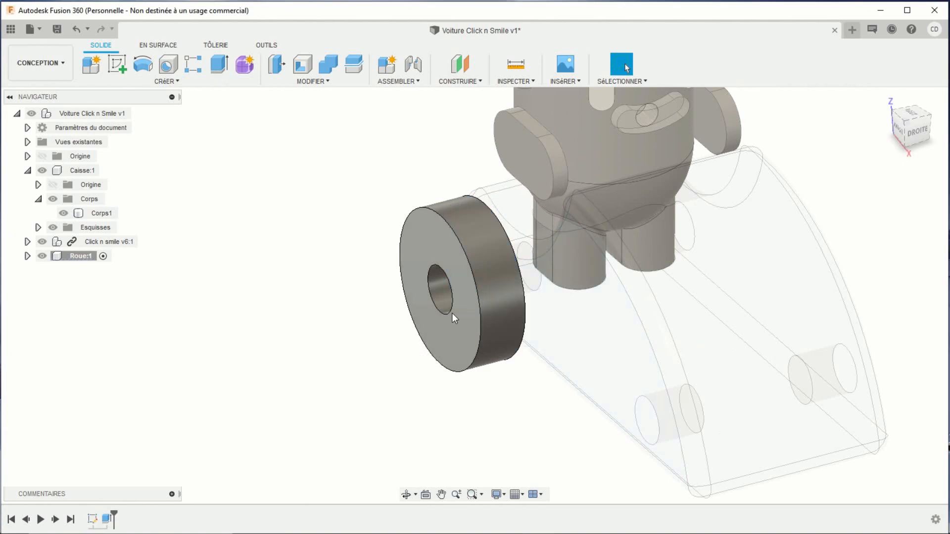
# Fillet the wheel's outer cylindrical face with a 3 mm radius to round both rim edges.
pyautogui.moveTo(452, 314); pyautogui.dragTo(390, 316, button='middle')
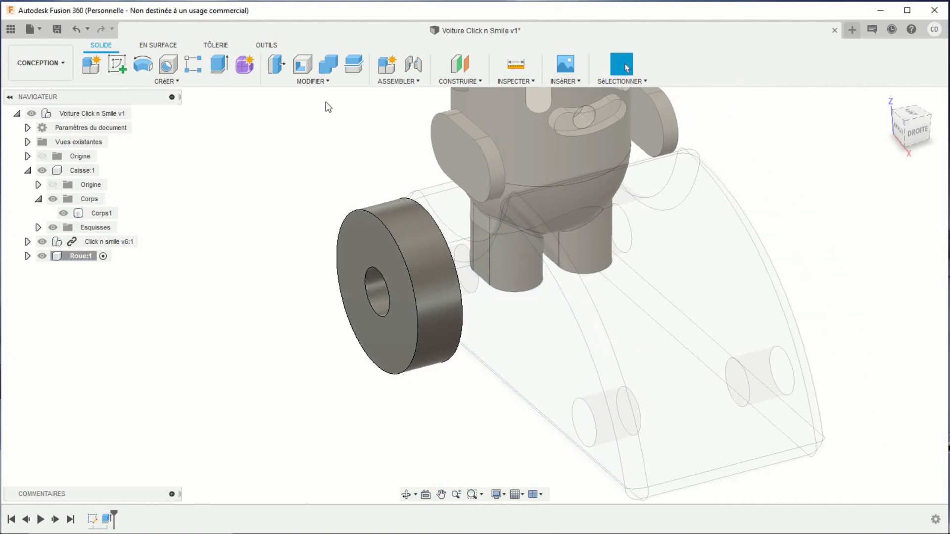
pyautogui.click(317, 81)
pyautogui.click(295, 108)
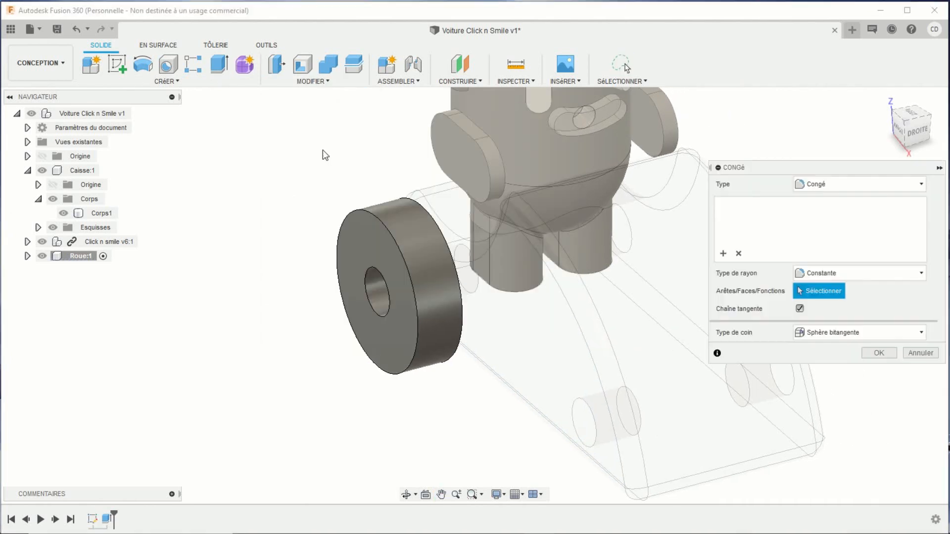
pyautogui.click(405, 229)
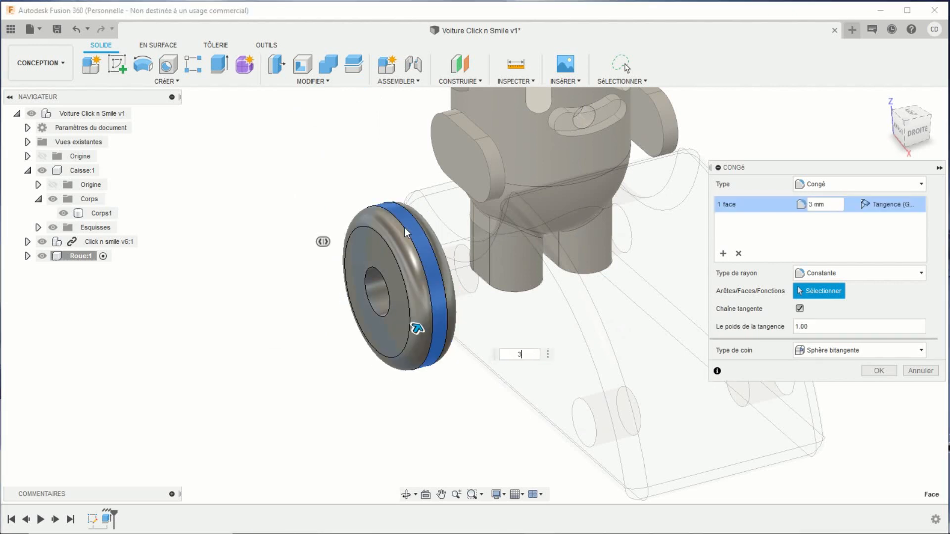
pyautogui.press('Return')
# Copy the wheel component Roue:1 into the top-level assembly and move the copy 60 mm along X to the front hole.
pyautogui.scroll(-3, 393, 224)
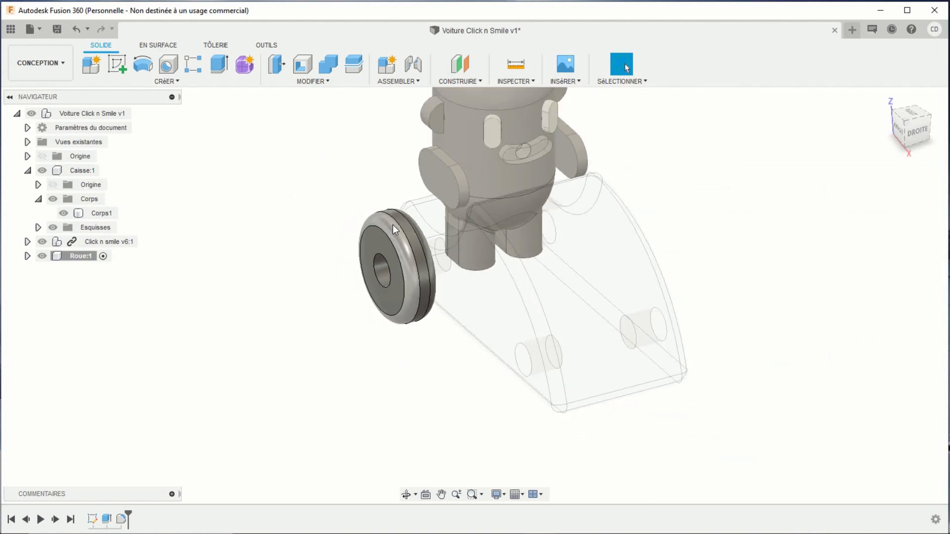
pyautogui.moveTo(403, 331)
pyautogui.keyDown('shift'); pyautogui.mouseDown(button='middle')
pyautogui.moveTo(460, 320)
pyautogui.moveTo(400, 327)
pyautogui.moveTo(395, 347)
pyautogui.mouseUp(button='middle'); pyautogui.keyUp('shift')
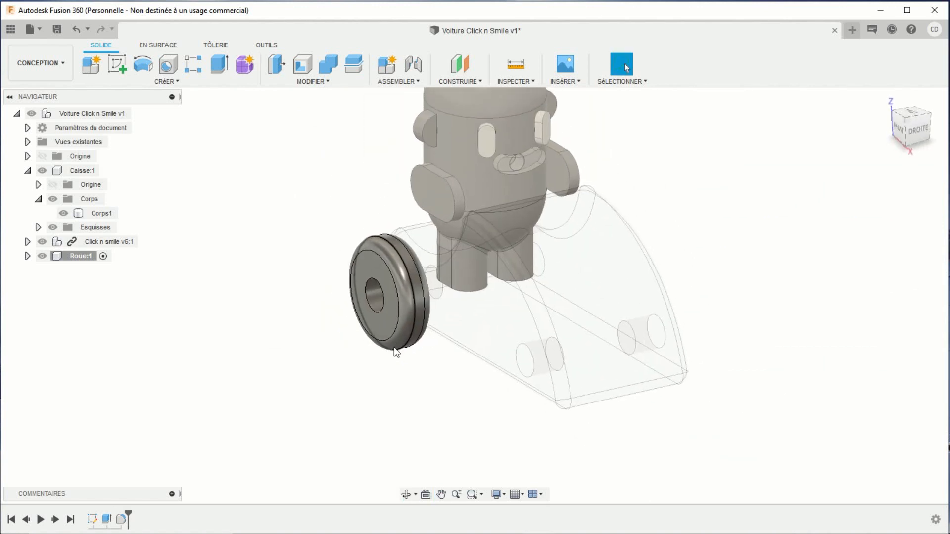
pyautogui.rightClick(70, 257)
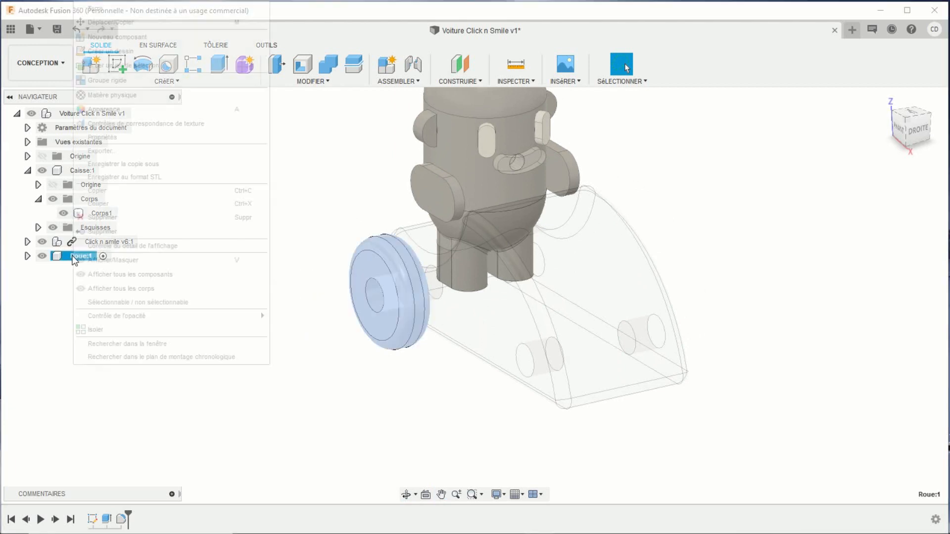
pyautogui.click(104, 190)
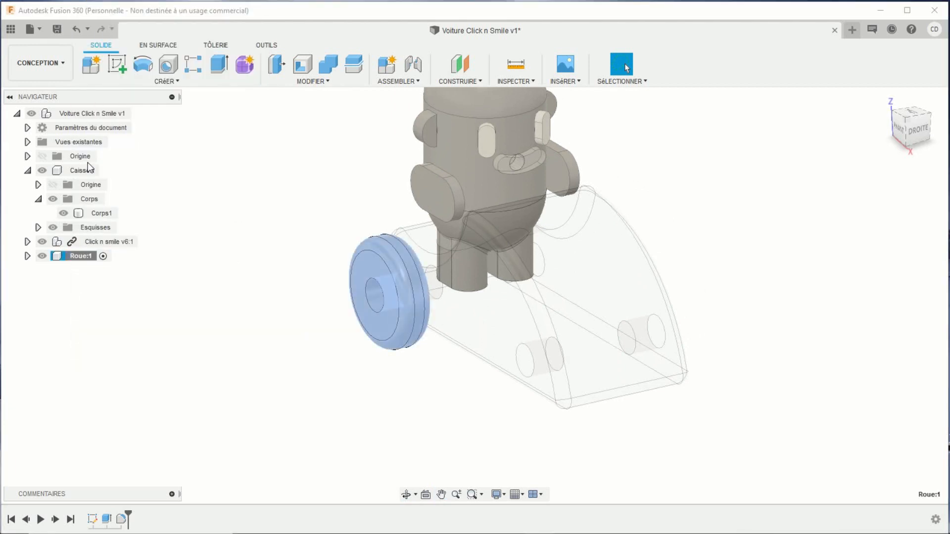
pyautogui.rightClick(85, 115)
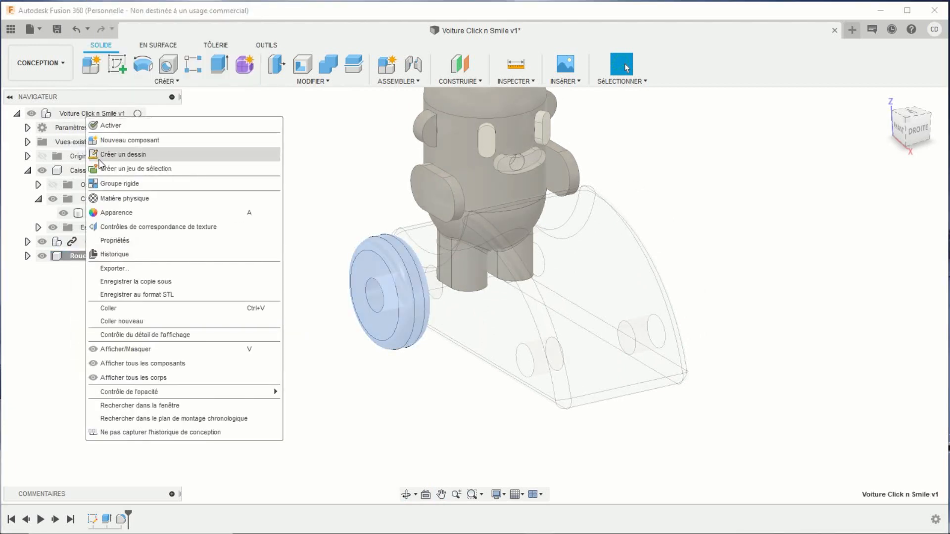
pyautogui.click(114, 308)
pyautogui.keyDown('shift'); pyautogui.moveTo(221, 364); pyautogui.dragTo(444, 296, button='middle'); pyautogui.keyUp('shift')
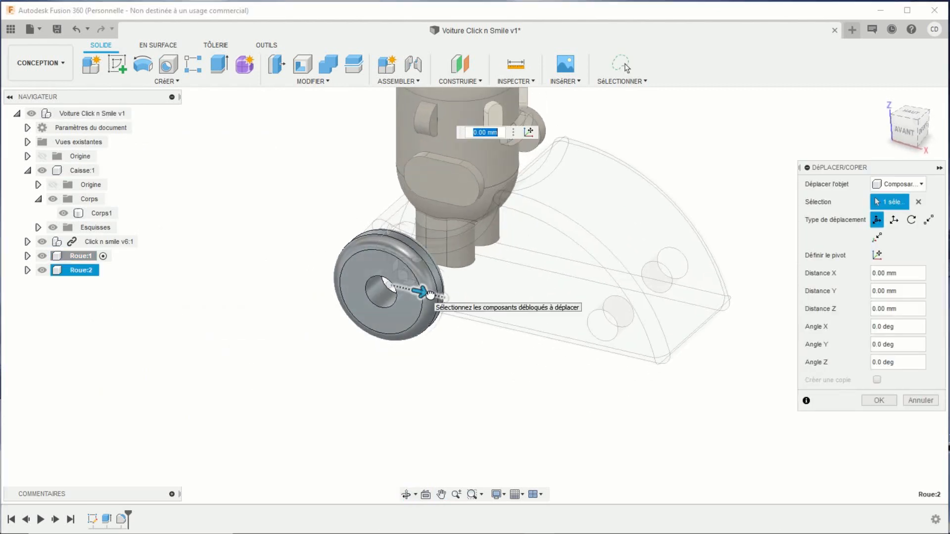
pyautogui.moveTo(424, 292); pyautogui.dragTo(627, 340)
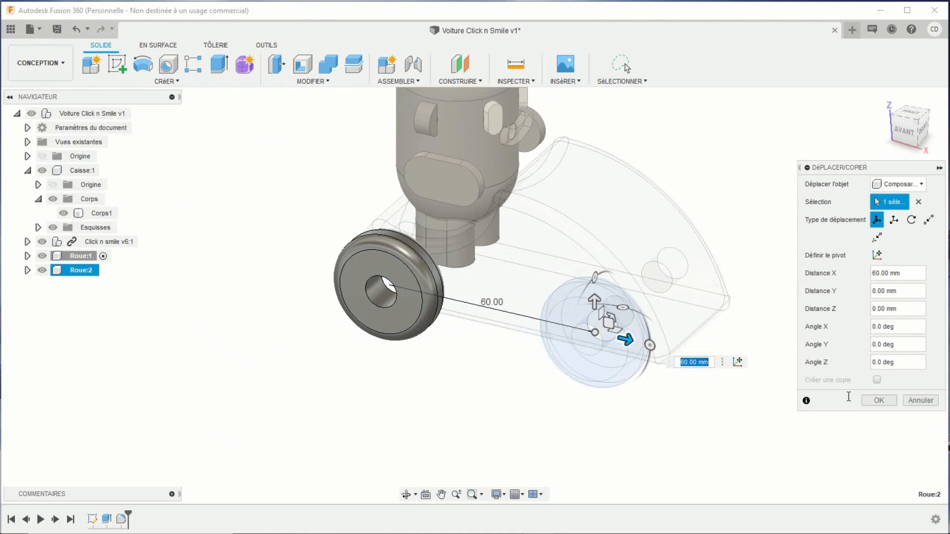
pyautogui.click(878, 401)
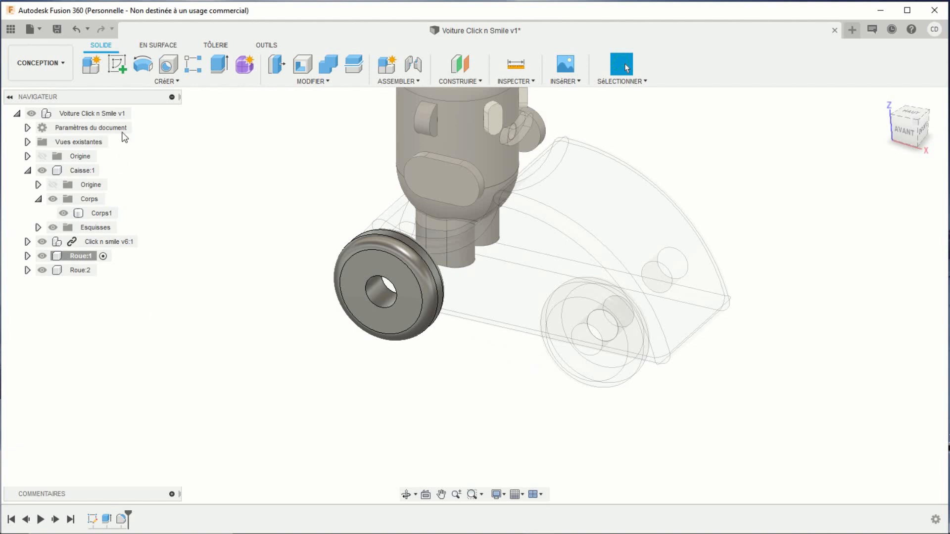
# Activate the top-level assembly and paste another copy of the wheel Roue:1 into it.
pyautogui.click(136, 113)
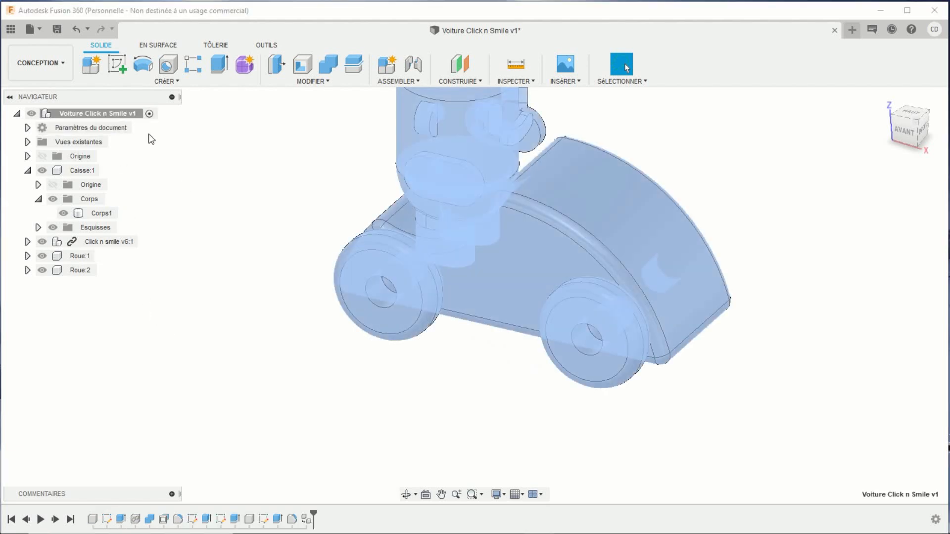
pyautogui.scroll(-3, 273, 310)
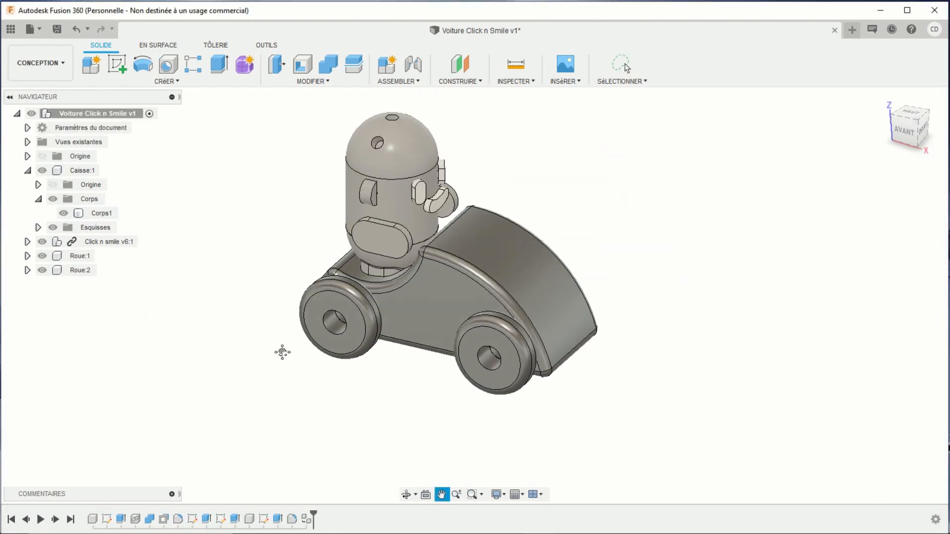
pyautogui.rightClick(94, 256)
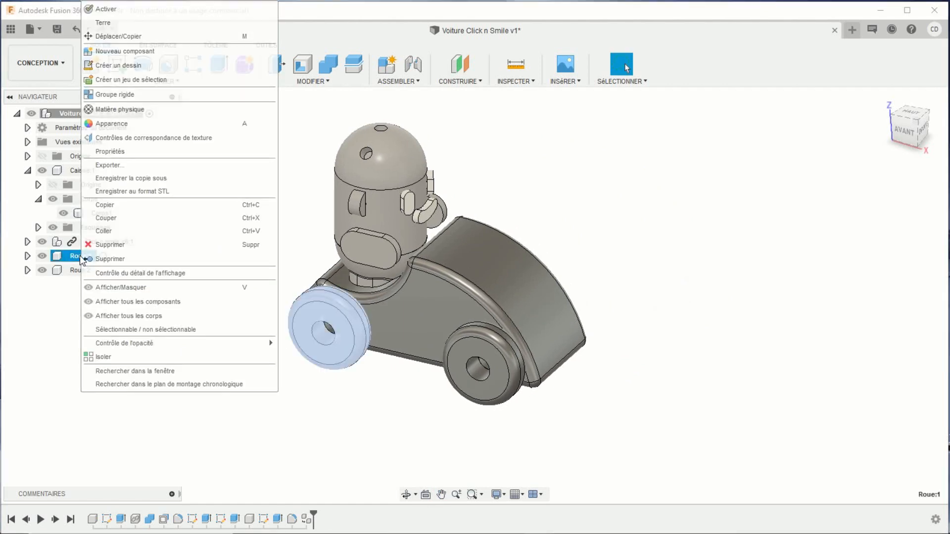
pyautogui.click(106, 209)
pyautogui.rightClick(81, 116)
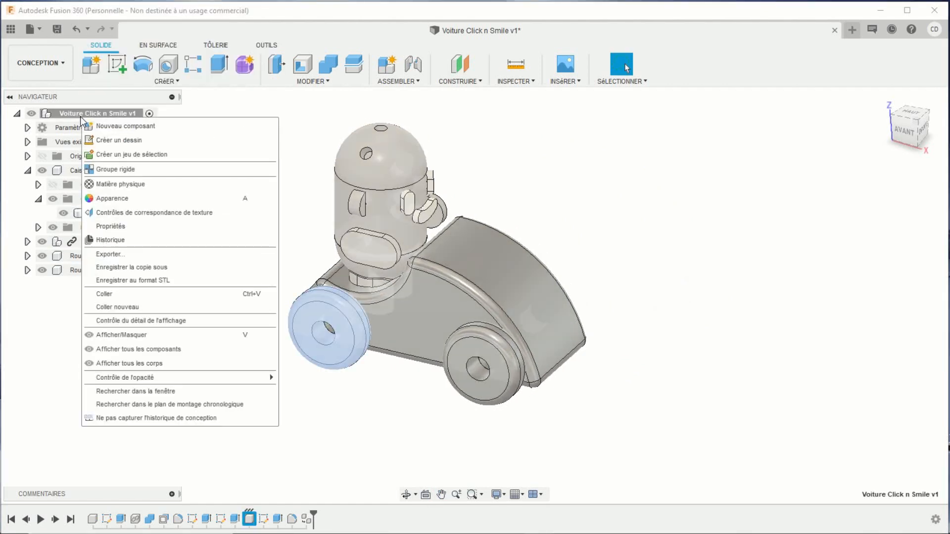
pyautogui.click(114, 293)
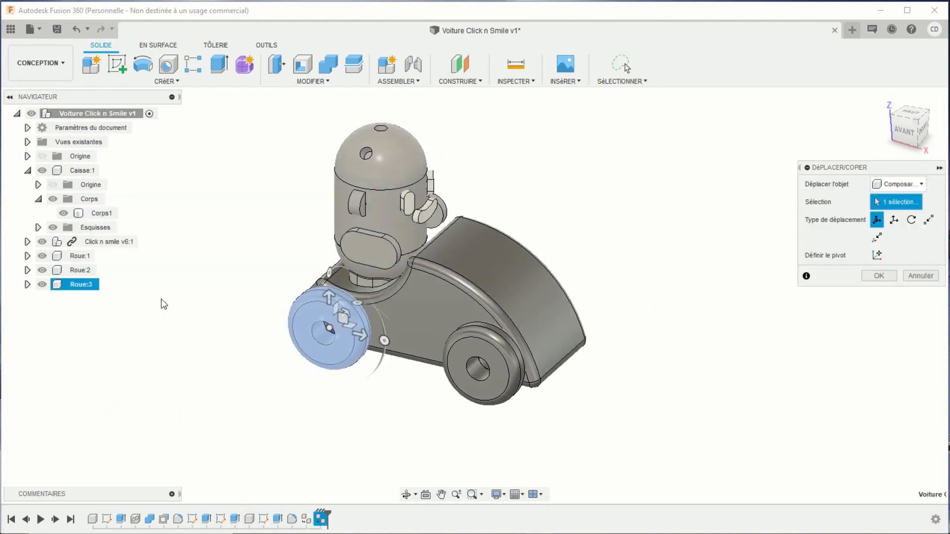
pyautogui.scroll(-2, 254, 324)
pyautogui.keyDown('shift'); pyautogui.moveTo(304, 401); pyautogui.dragTo(258, 409, button='middle'); pyautogui.keyUp('shift')
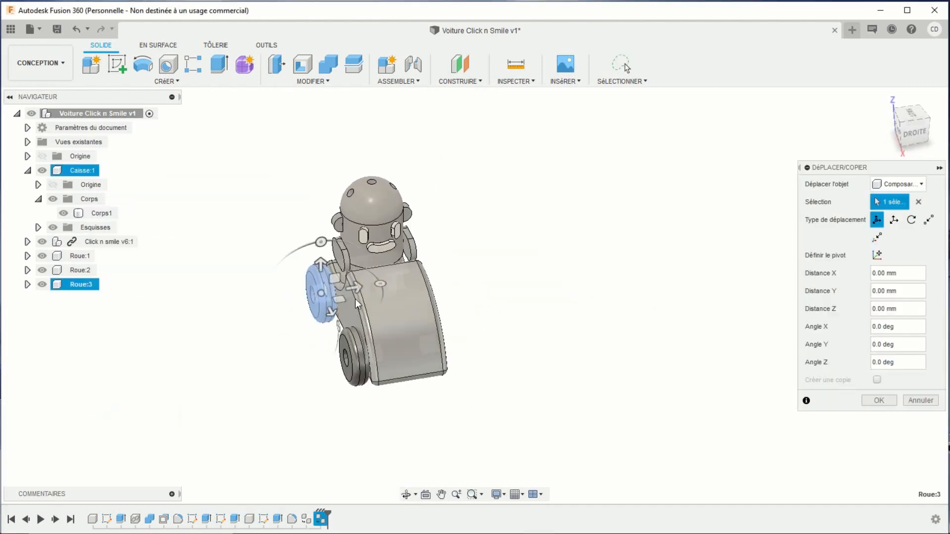
# Move the pasted wheel 49 mm along Y to the opposite side of the car body.
pyautogui.moveTo(376, 283); pyautogui.dragTo(447, 277)
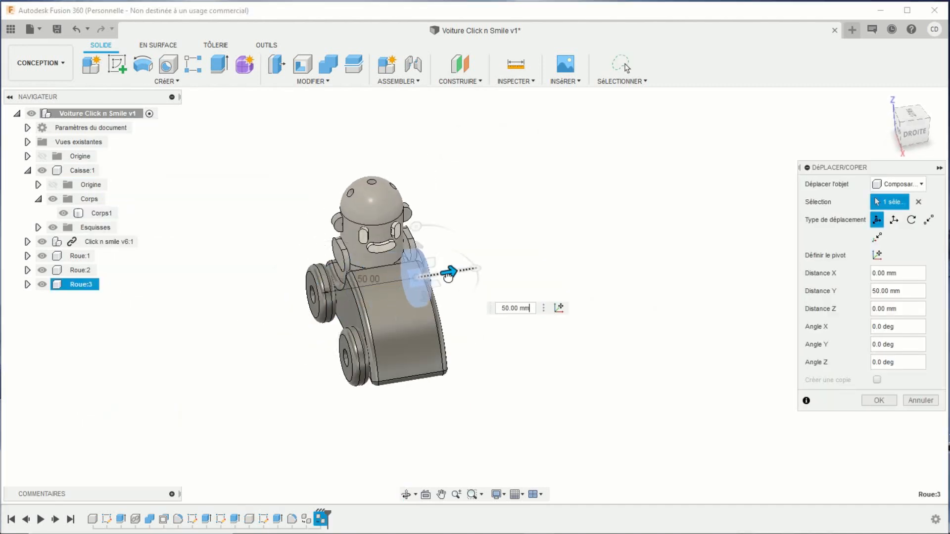
pyautogui.keyDown('shift'); pyautogui.moveTo(451, 356); pyautogui.dragTo(403, 399, button='middle'); pyautogui.keyUp('shift')
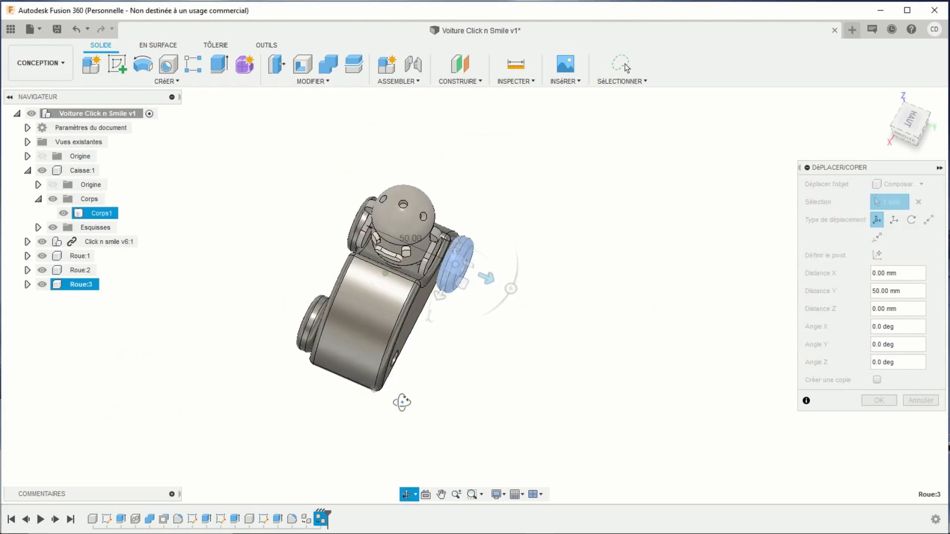
pyautogui.scroll(5, 393, 331)
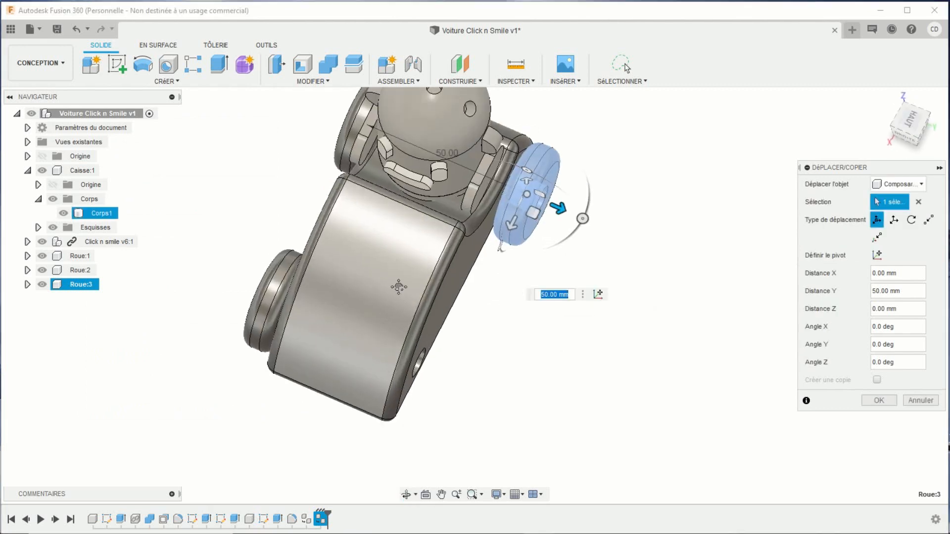
pyautogui.keyDown('shift'); pyautogui.moveTo(345, 330); pyautogui.dragTo(364, 332, button='middle'); pyautogui.keyUp('shift')
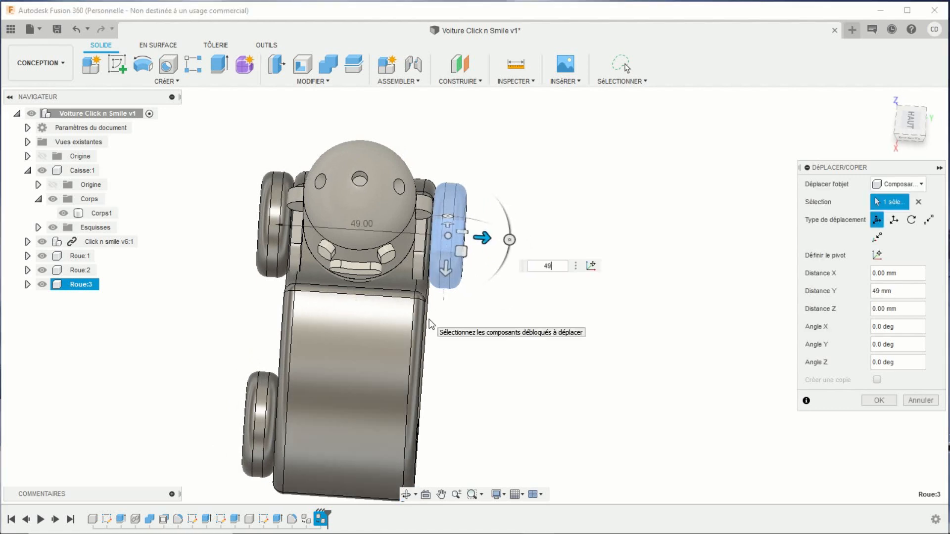
pyautogui.press('Return')
pyautogui.moveTo(182, 327); pyautogui.dragTo(189, 290, button='middle')
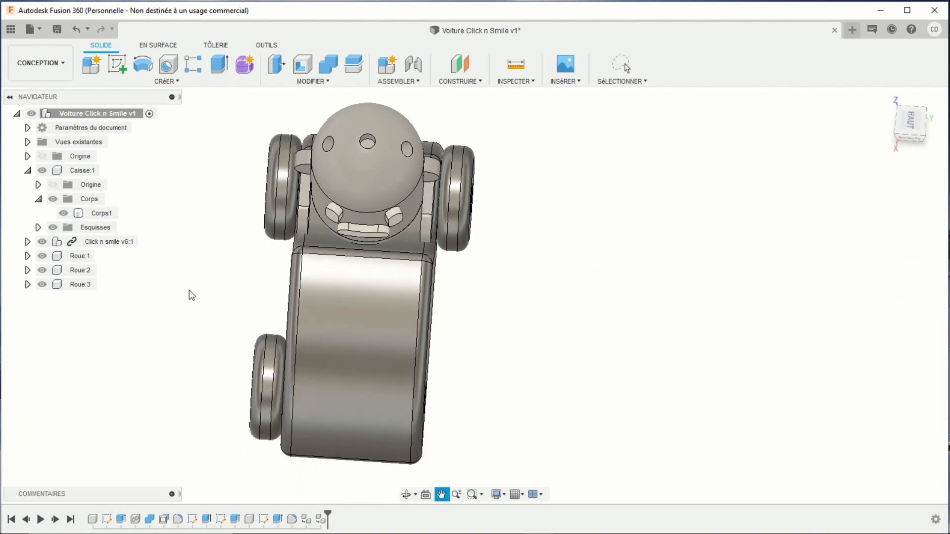
# Copy the front wheel Roue:2 into the top-level assembly and move the copy 49 mm along Y to the opposite side.
pyautogui.rightClick(76, 272)
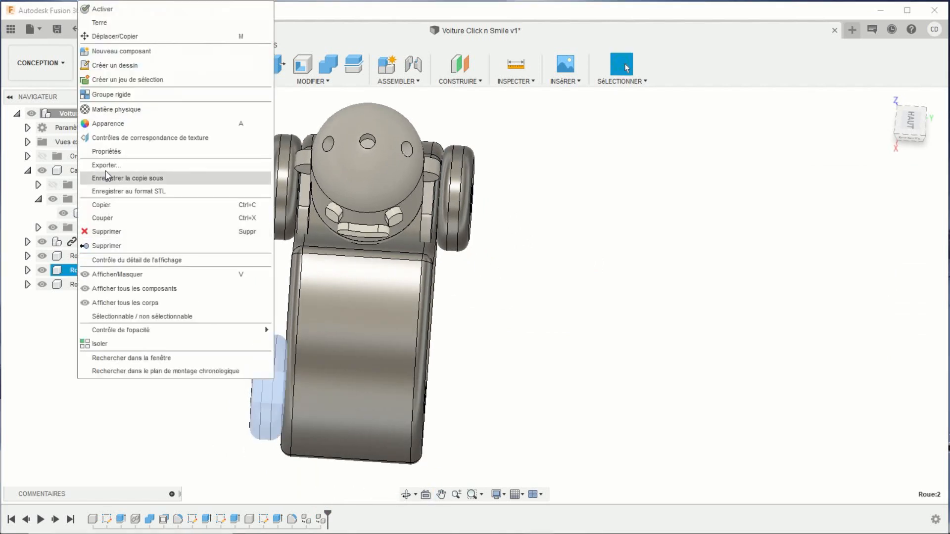
pyautogui.click(103, 203)
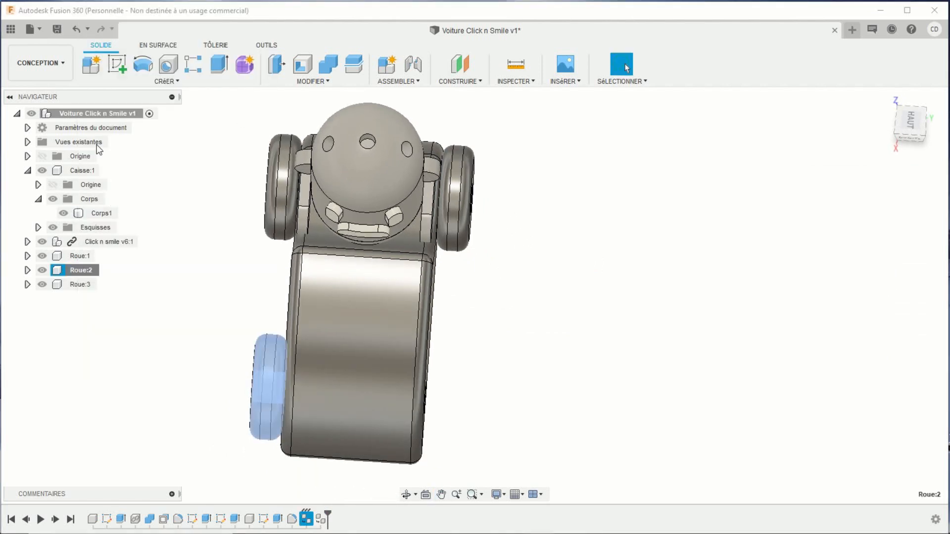
pyautogui.rightClick(94, 117)
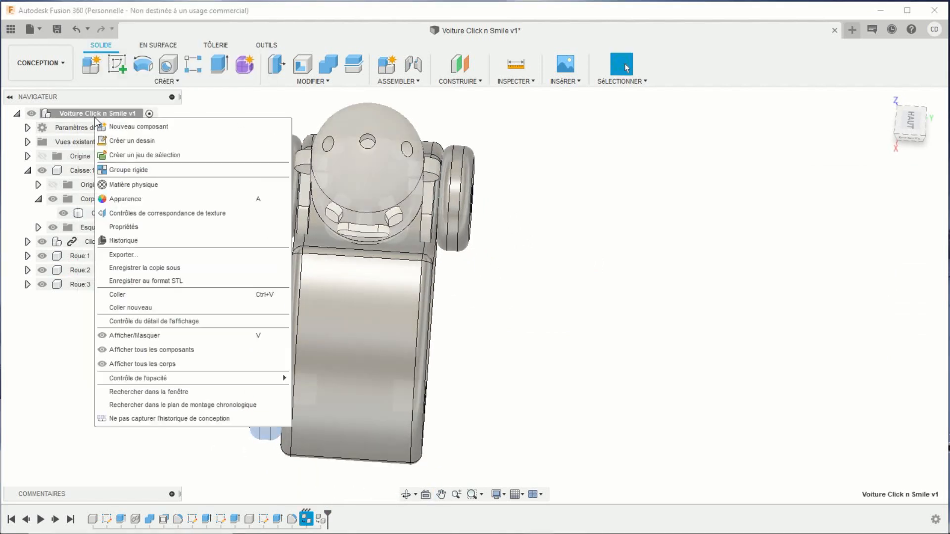
pyautogui.click(130, 292)
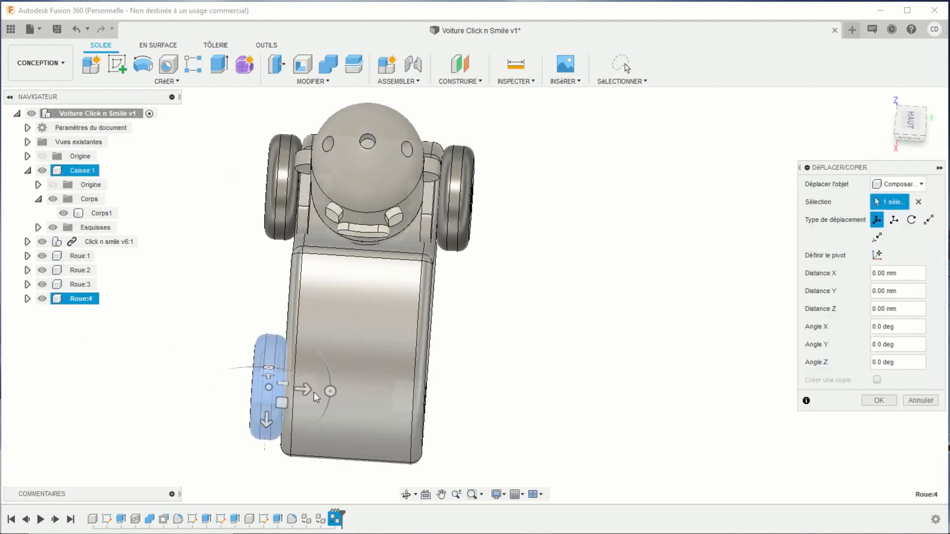
pyautogui.moveTo(305, 389); pyautogui.dragTo(476, 397)
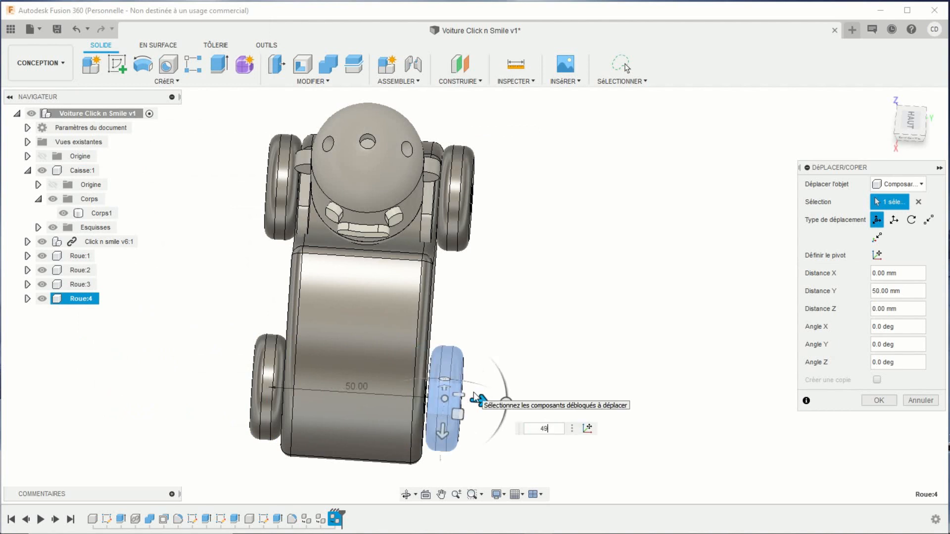
pyautogui.press('Return')
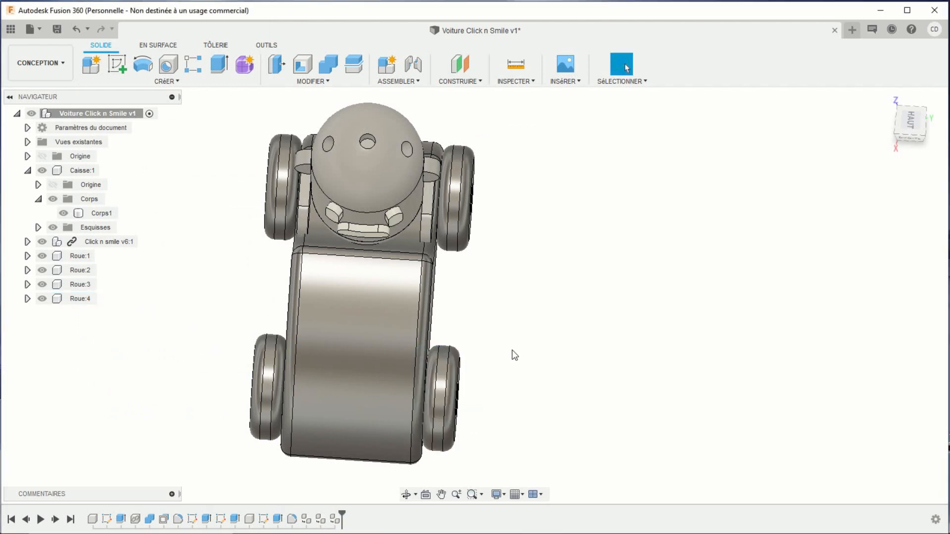
# Create and activate a new internal standard component named "Axe roue" under the top-level assembly.
pyautogui.scroll(-3, 512, 351)
pyautogui.keyDown('shift'); pyautogui.moveTo(447, 426); pyautogui.dragTo(555, 348, button='middle'); pyautogui.keyUp('shift')
pyautogui.scroll(2, 507, 371)
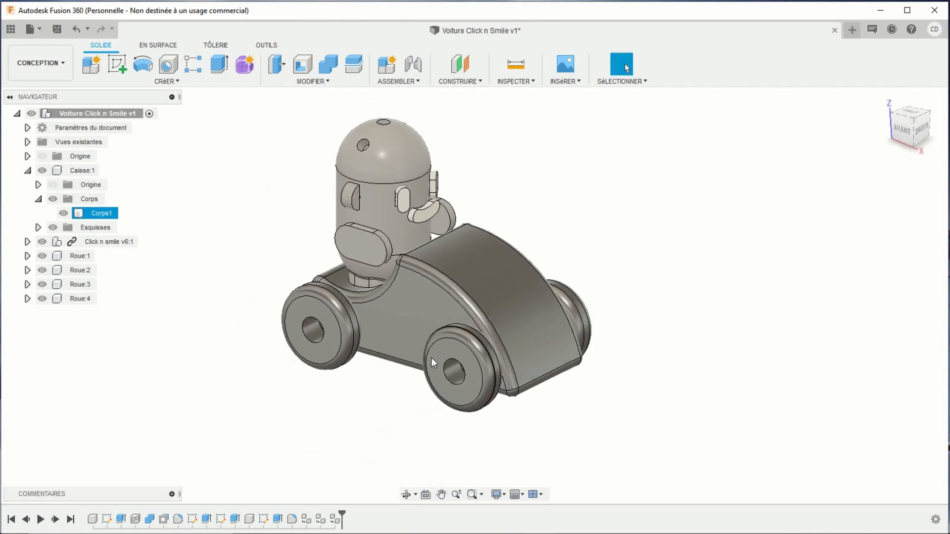
pyautogui.moveTo(254, 314); pyautogui.dragTo(290, 322, button='middle')
pyautogui.moveTo(286, 267); pyautogui.dragTo(285, 267, button='middle')
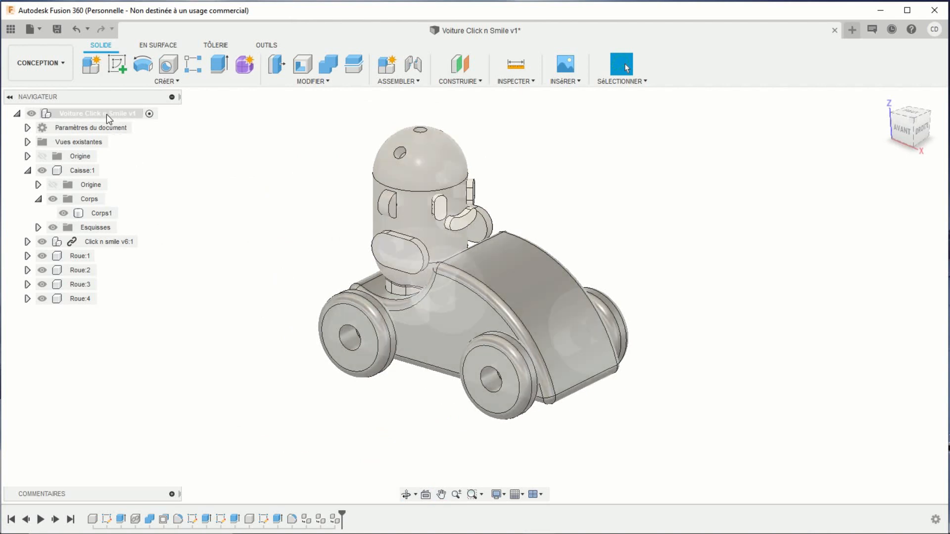
pyautogui.rightClick(106, 114)
pyautogui.click(127, 123)
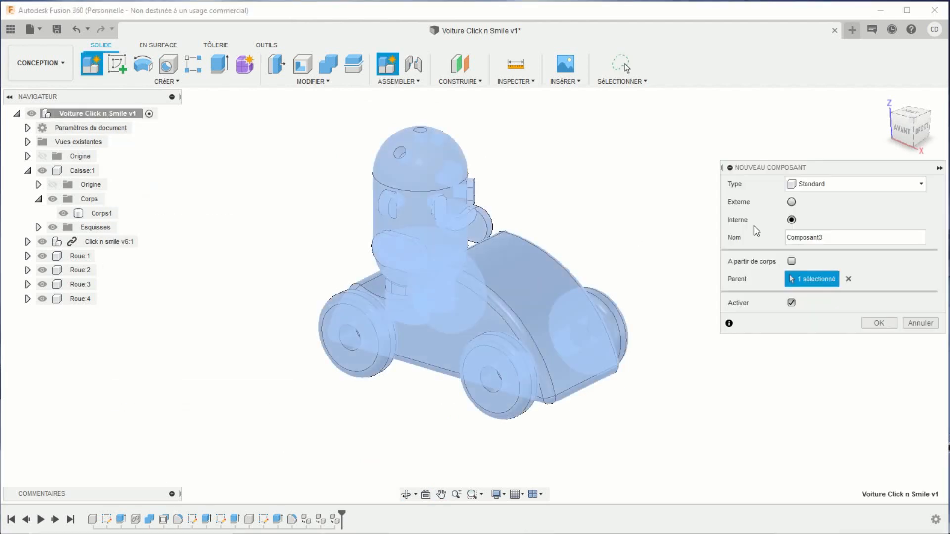
pyautogui.moveTo(822, 237); pyautogui.dragTo(790, 239)
pyautogui.press('Return')
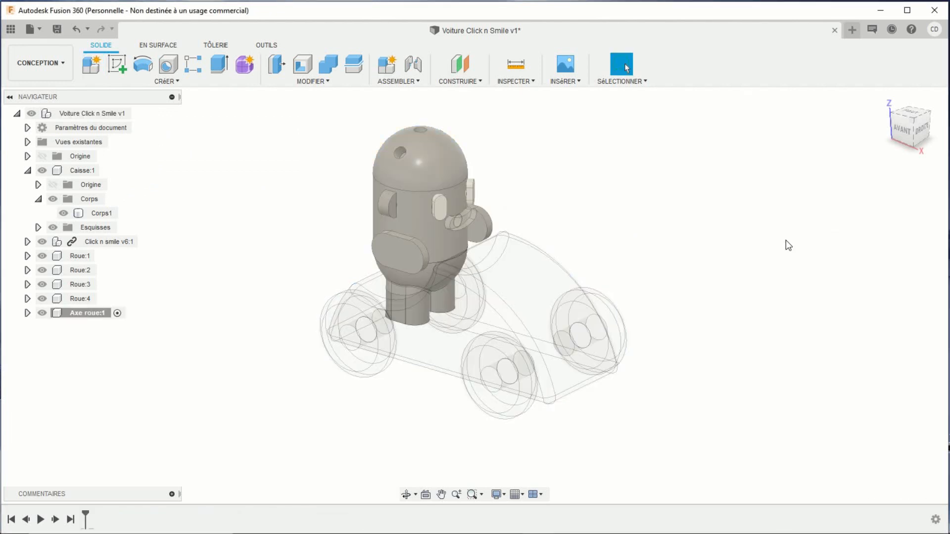
# Sketch an 8.9 mm diameter circle on the outer face of the wheel Roue:1, centred on its hole, and finish the sketch.
pyautogui.click(470, 238)
pyautogui.click(117, 64)
pyautogui.click(354, 365)
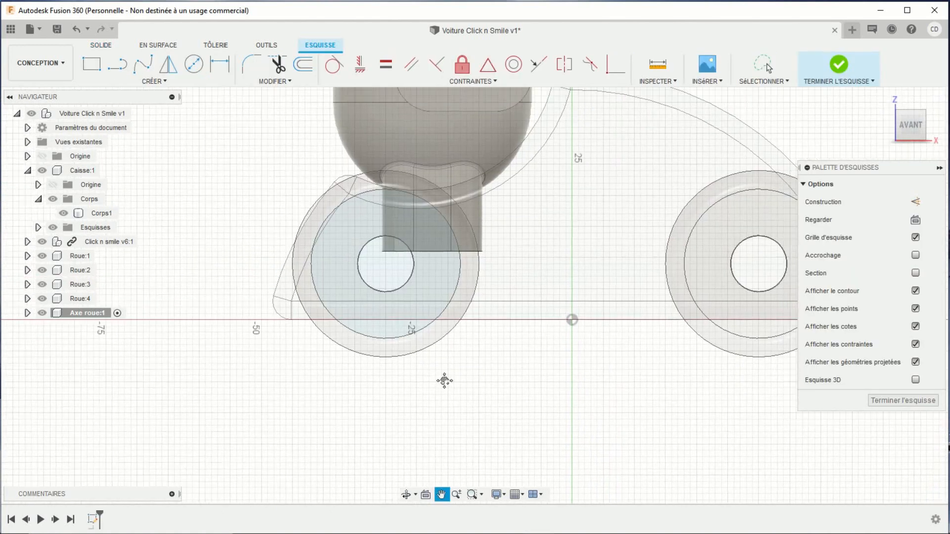
pyautogui.click(194, 65)
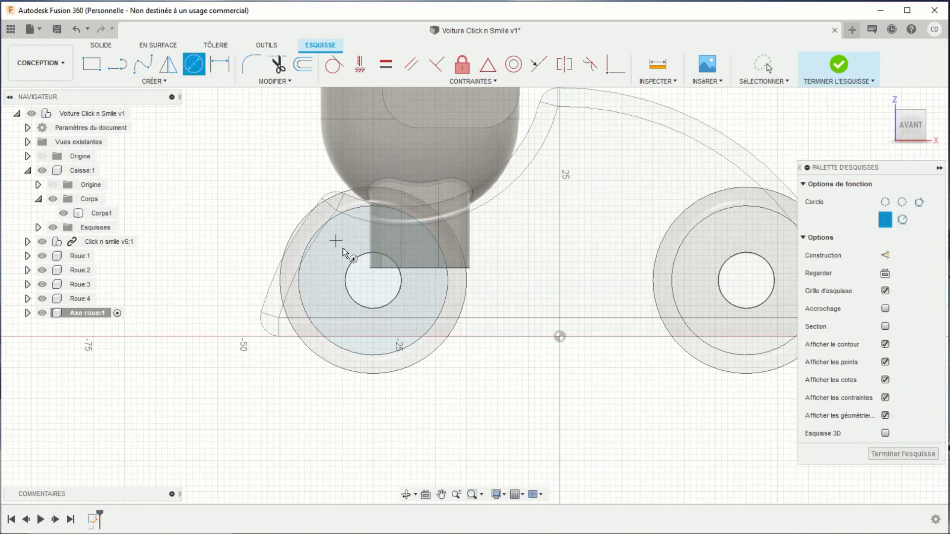
pyautogui.click(372, 281)
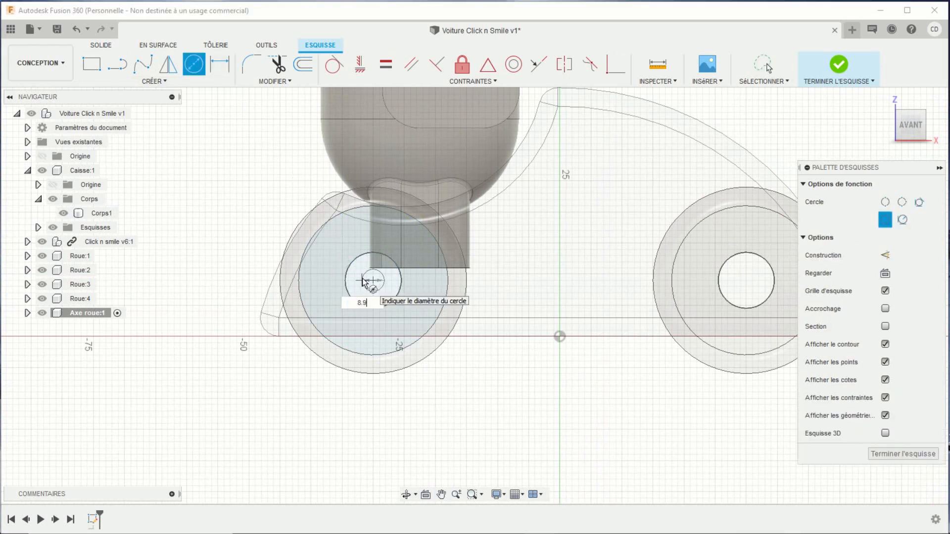
pyautogui.write('8.9')
pyautogui.press('Return')
pyautogui.press('Escape')
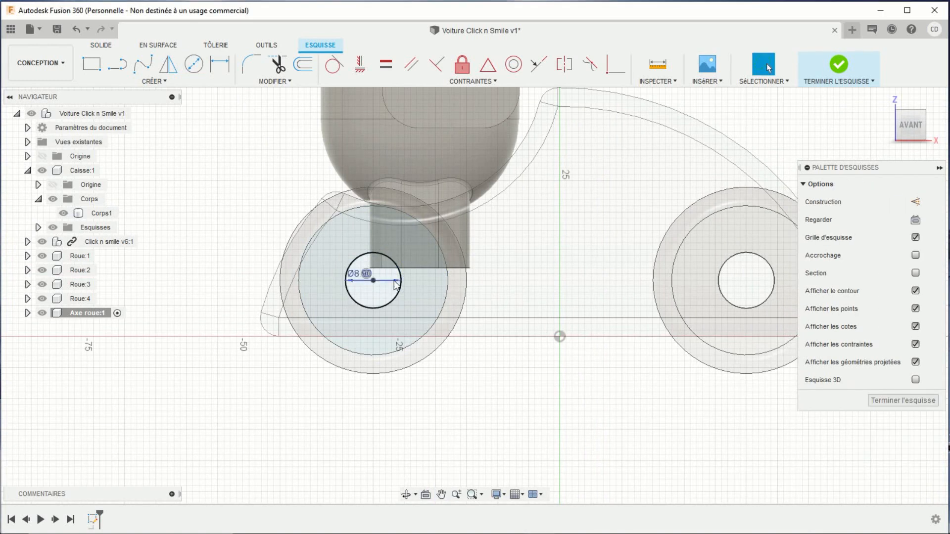
pyautogui.keyDown('shift'); pyautogui.moveTo(519, 355); pyautogui.dragTo(474, 389, button='middle'); pyautogui.keyUp('shift')
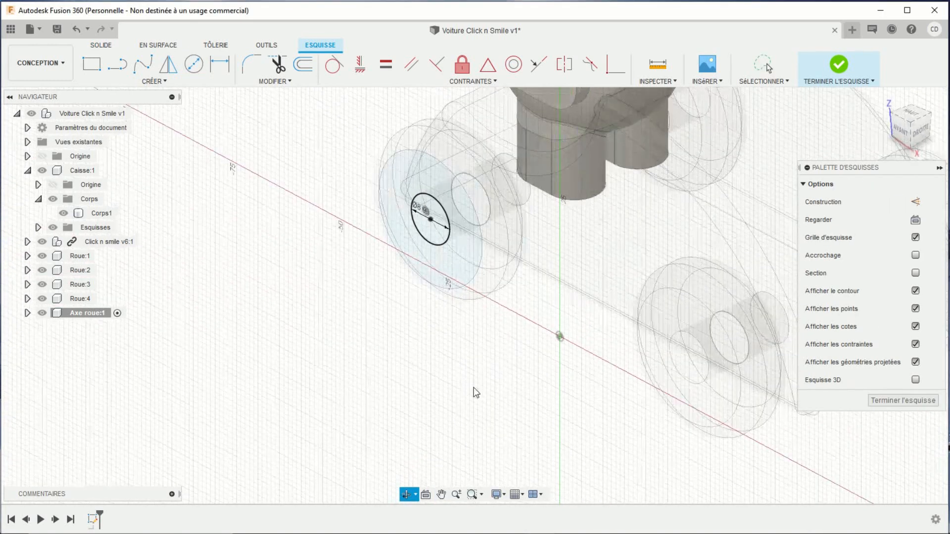
pyautogui.click(841, 63)
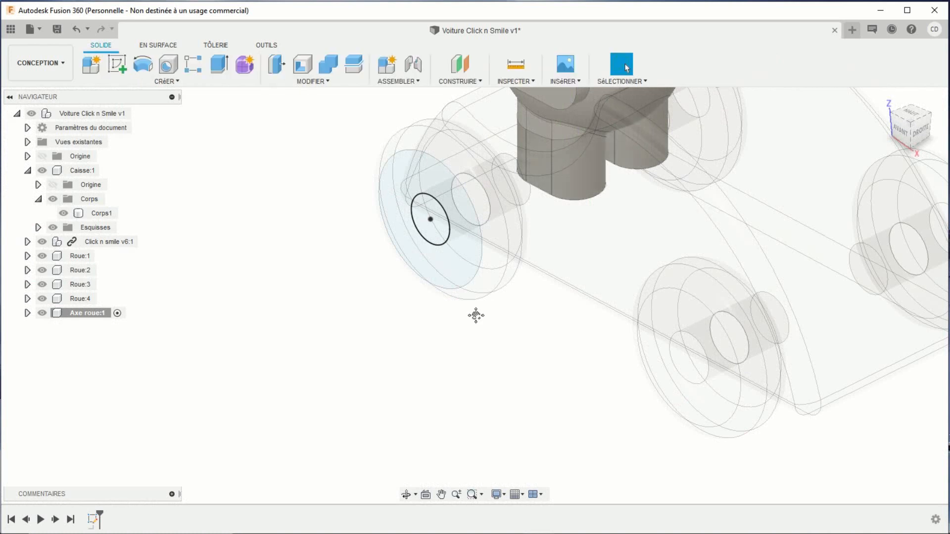
# Extrude the 8.9 mm circle on two sides as a new body, -9 mm through the wheel and -0.5 mm outward.
pyautogui.moveTo(475, 314); pyautogui.dragTo(410, 381, button='middle')
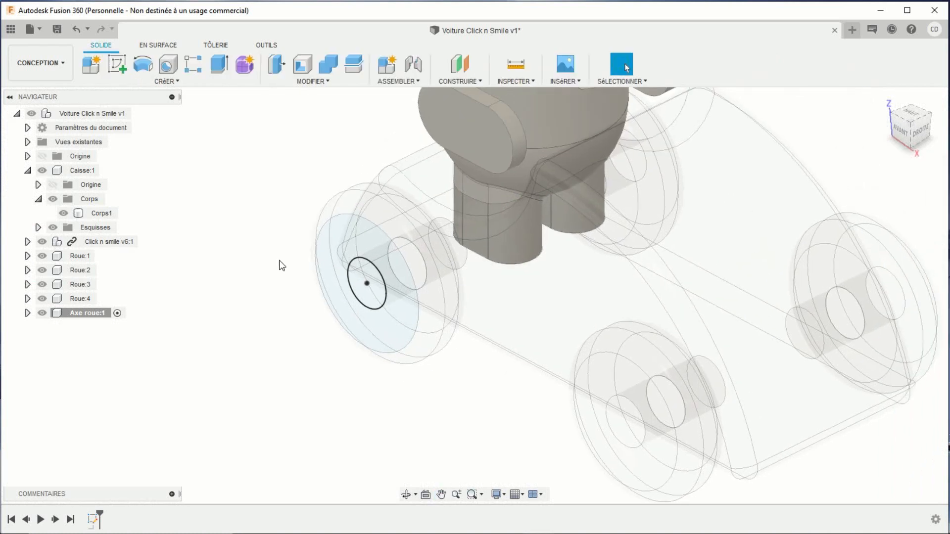
pyautogui.click(218, 66)
pyautogui.click(361, 278)
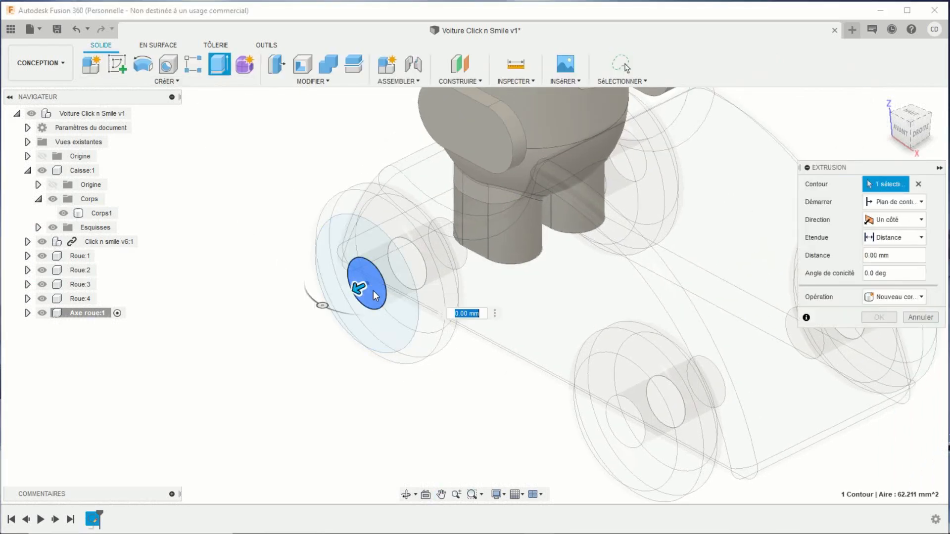
pyautogui.moveTo(358, 288); pyautogui.dragTo(403, 267)
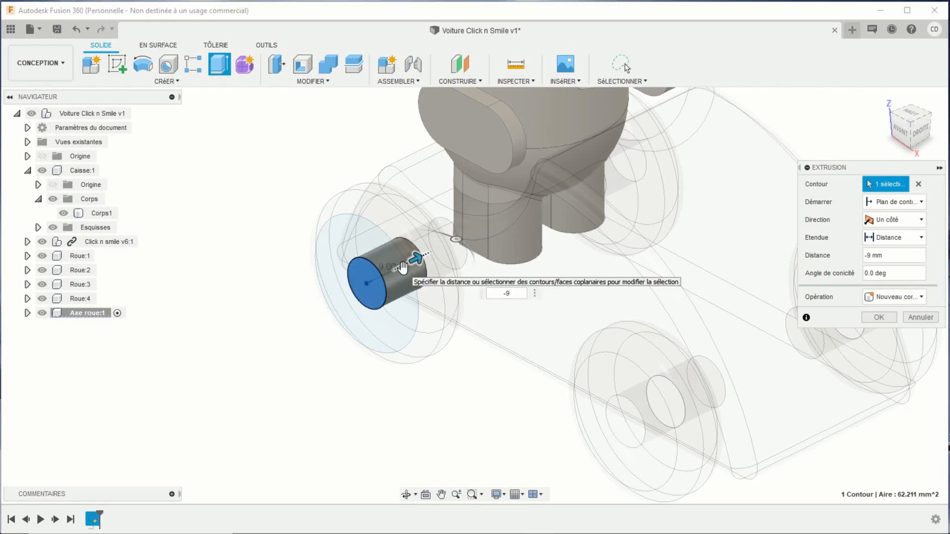
pyautogui.click(894, 221)
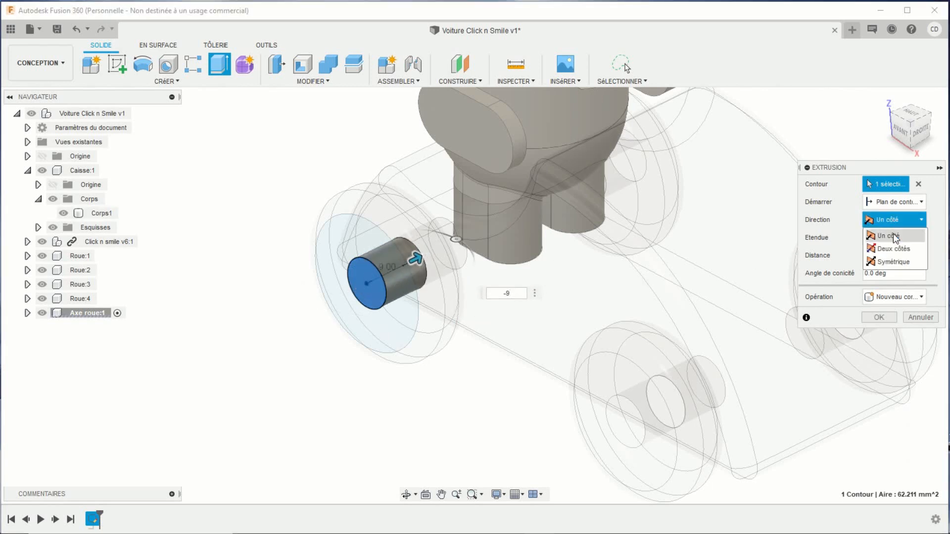
pyautogui.click(893, 249)
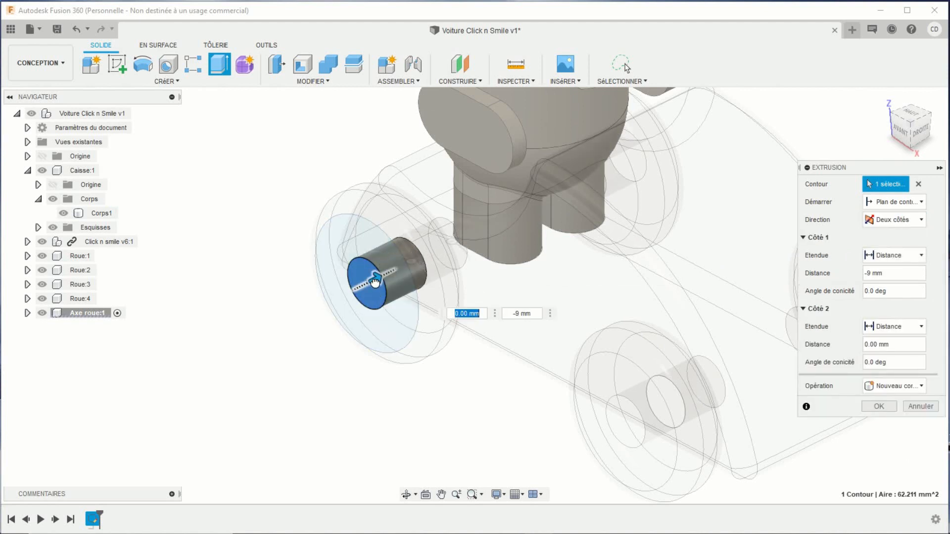
pyautogui.moveTo(375, 286); pyautogui.dragTo(368, 286)
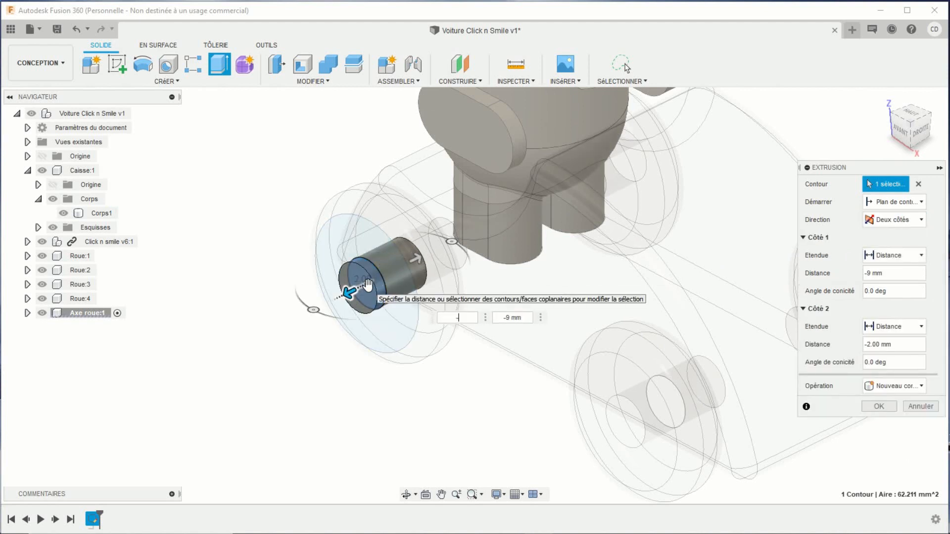
pyautogui.write('-0.5')
pyautogui.press('Return')
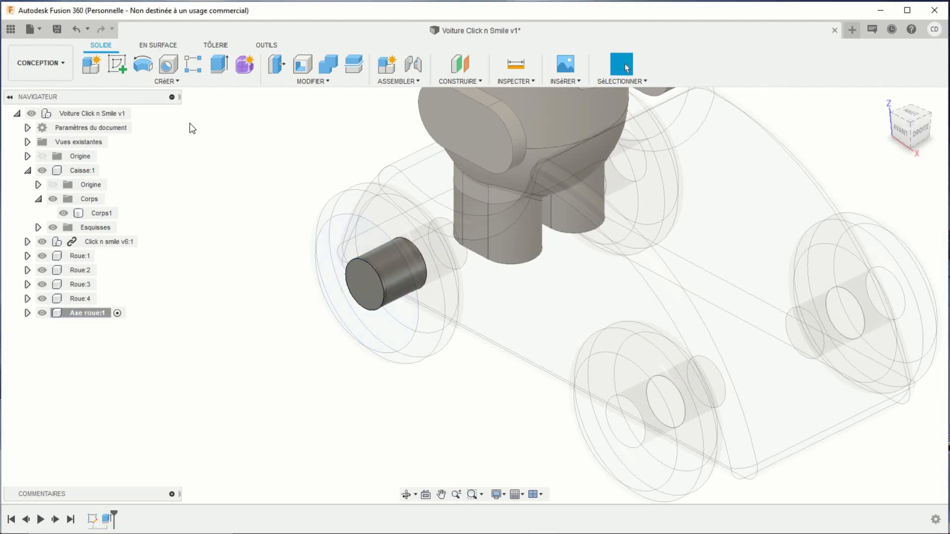
# Sketch a 13 mm diameter circle centred on the outer end face of the axle pin and finish the sketch.
pyautogui.click(118, 64)
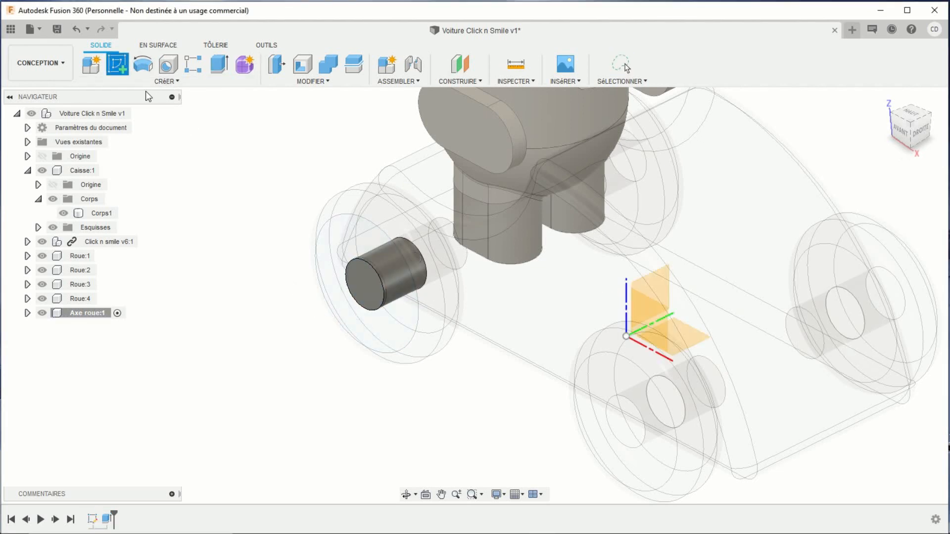
pyautogui.click(360, 284)
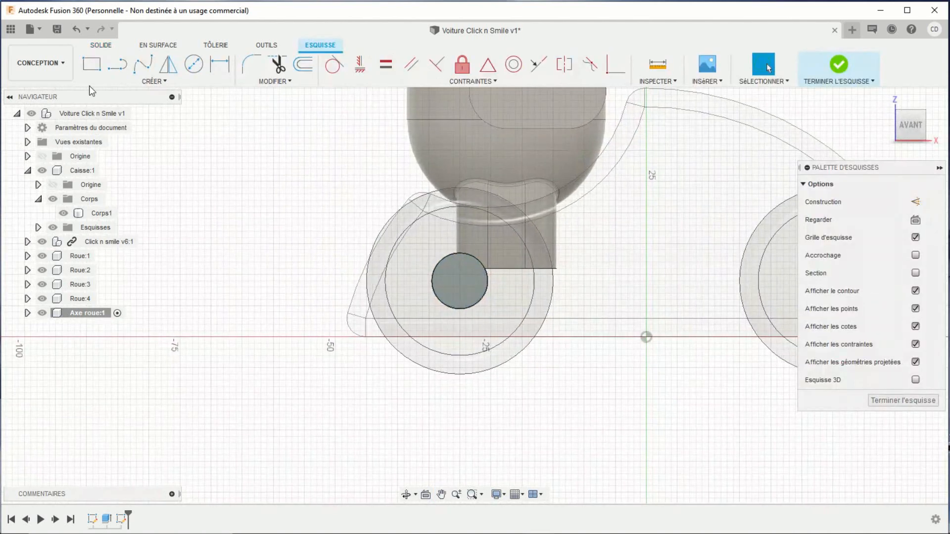
pyautogui.click(194, 64)
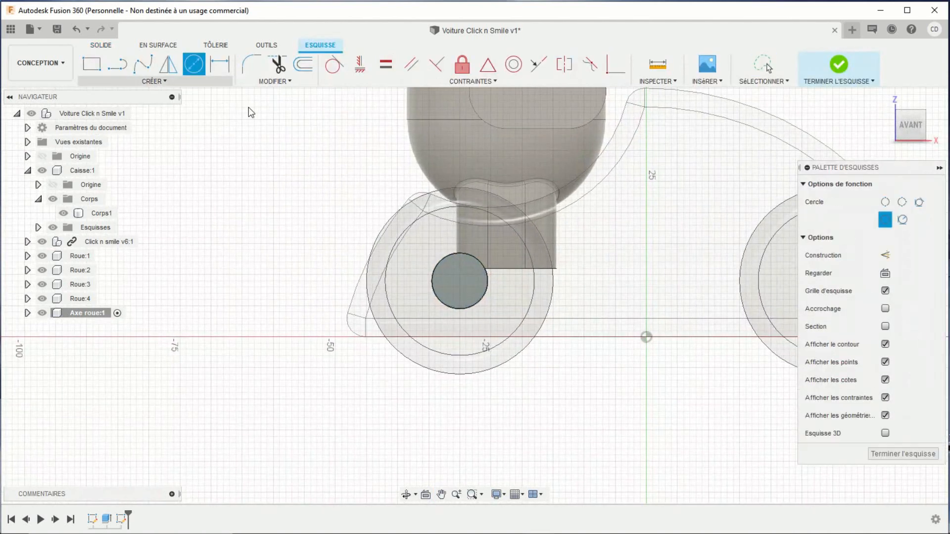
pyautogui.click(459, 281)
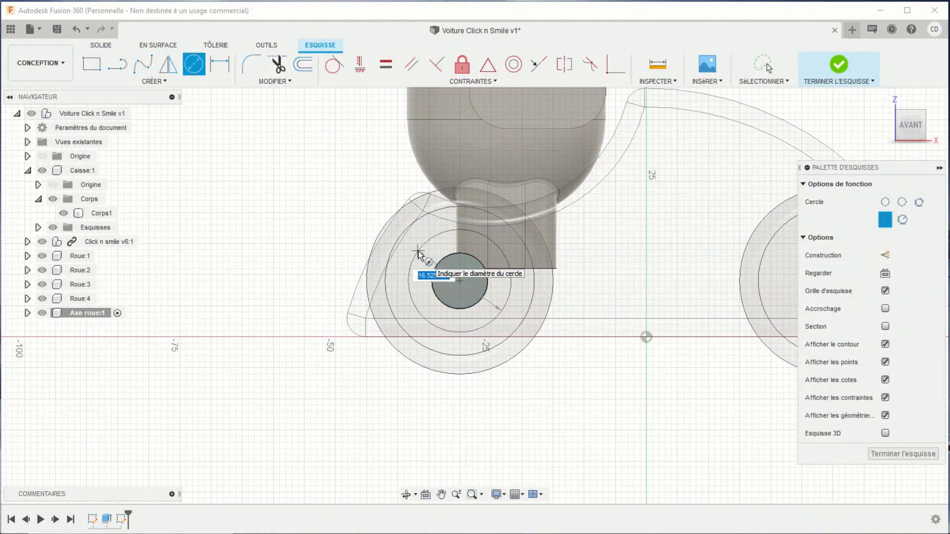
pyautogui.write('13')
pyautogui.press('Return')
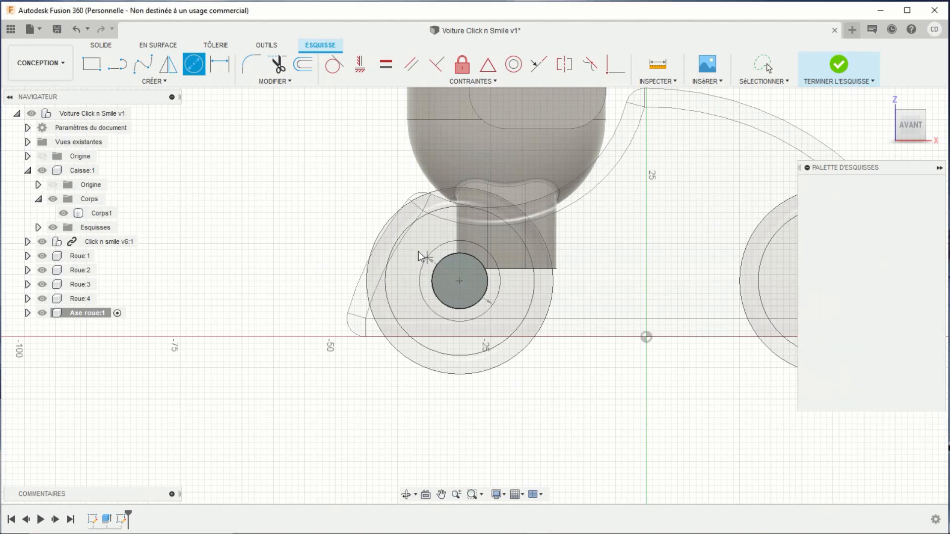
pyautogui.press('Escape')
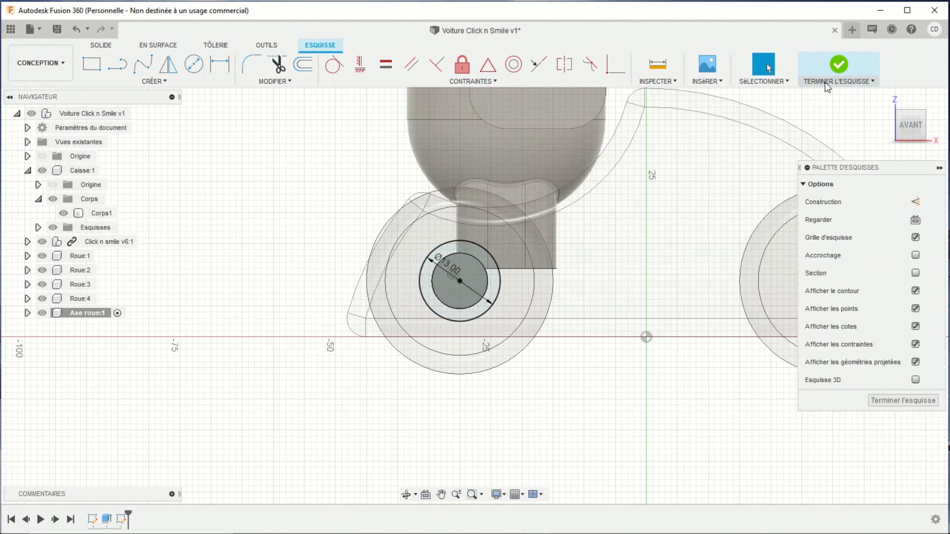
pyautogui.click(836, 65)
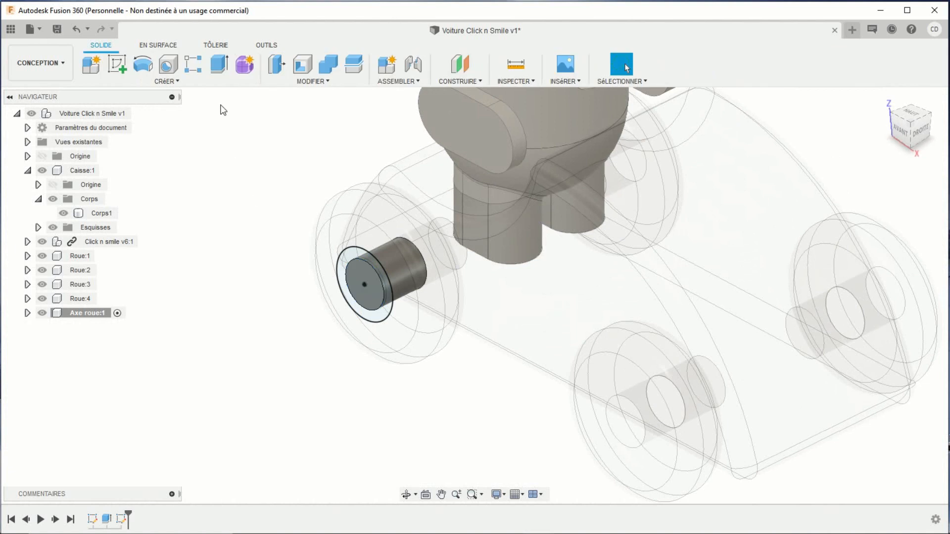
# Extrude both the inner disc and the 13 mm ring outward and join them to the axle pin as its head.
pyautogui.click(216, 67)
pyautogui.scroll(4, 254, 201)
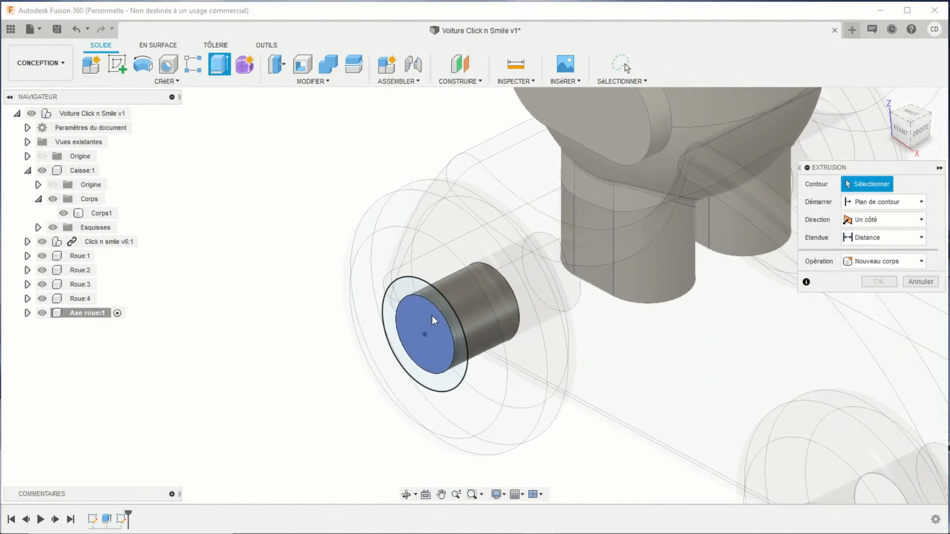
pyautogui.click(432, 316)
pyautogui.click(406, 289)
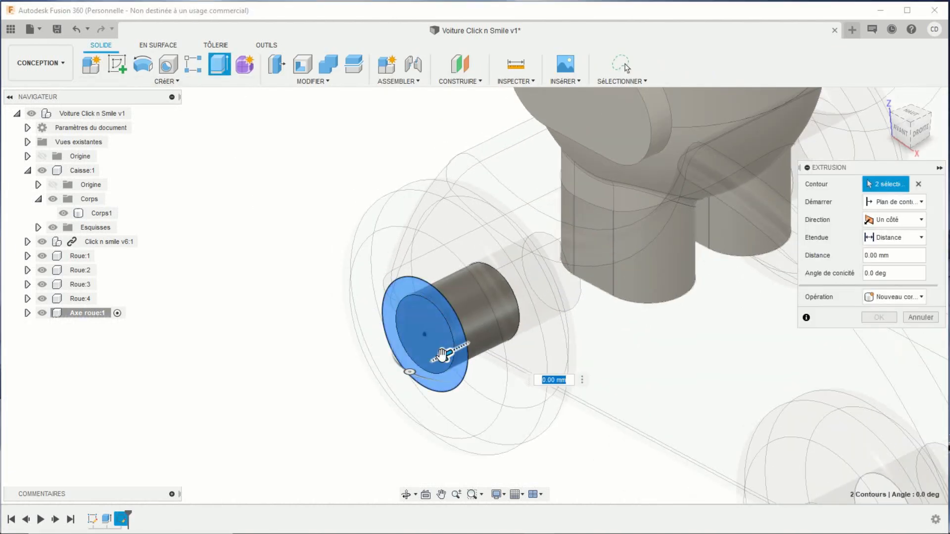
pyautogui.moveTo(442, 355); pyautogui.dragTo(435, 354)
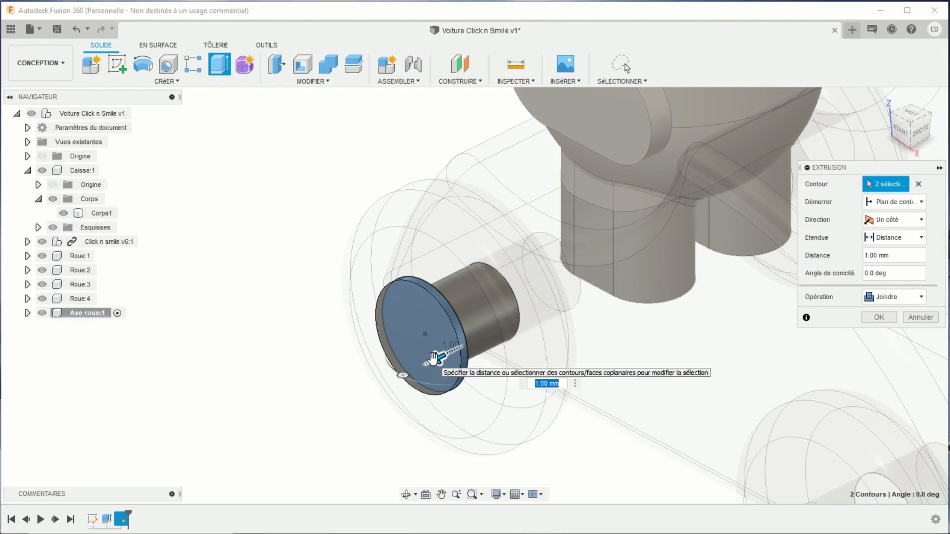
pyautogui.press('Return')
pyautogui.scroll(-5, 489, 345)
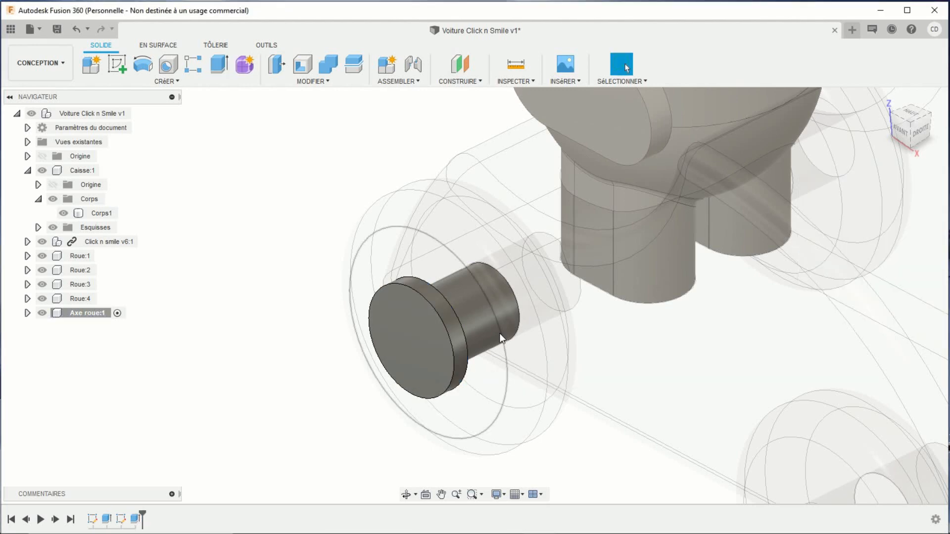
pyautogui.scroll(-5, 491, 351)
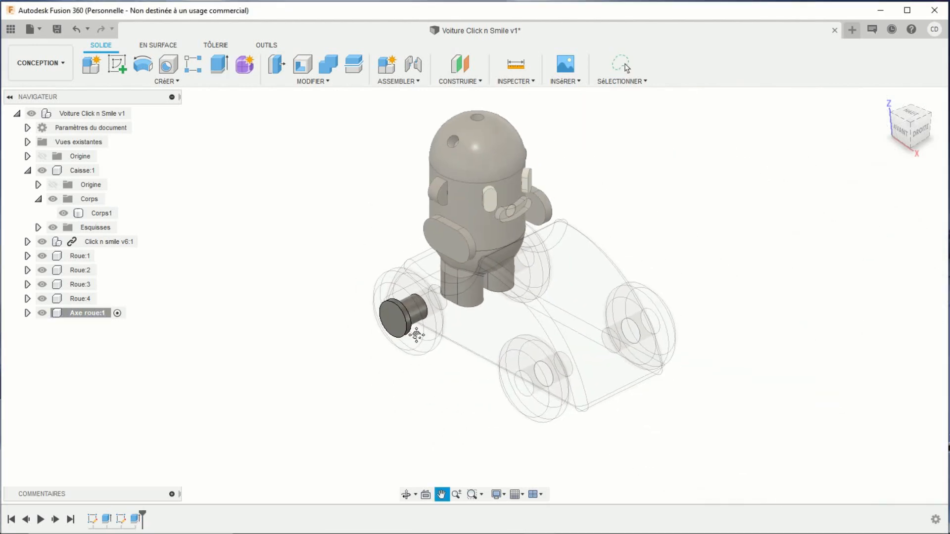
# Activate the top-level assembly, paste a copy of Axe roue:1 there and move it along X into the other wheel on the same side.
pyautogui.click(137, 113)
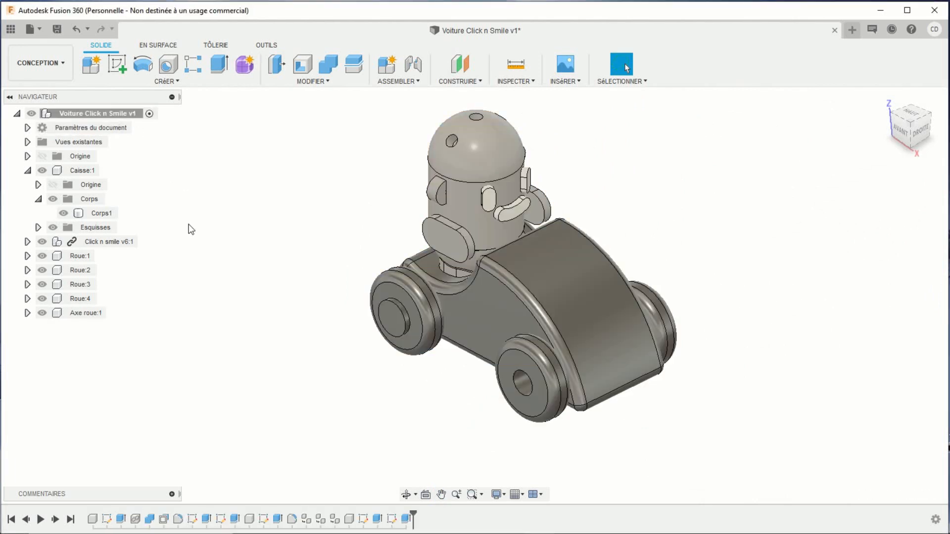
pyautogui.rightClick(87, 313)
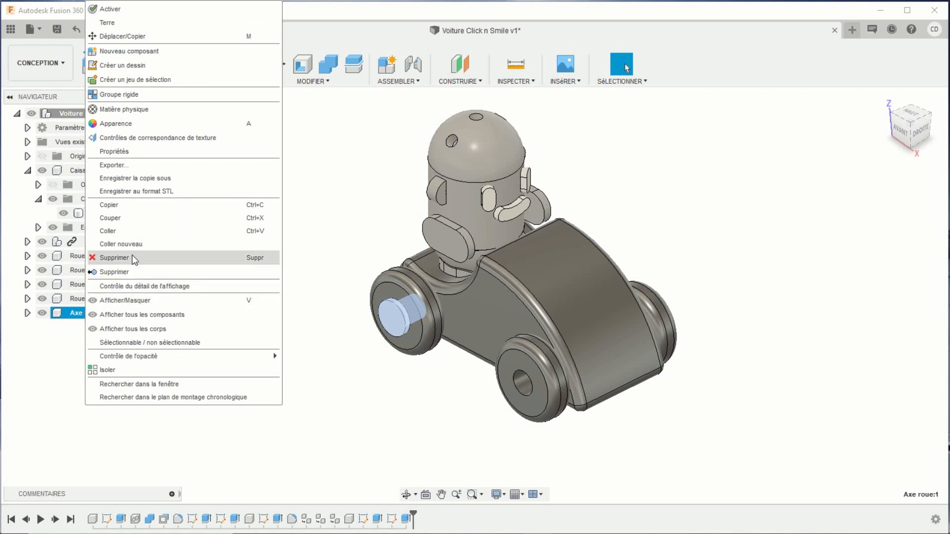
pyautogui.click(120, 207)
pyautogui.rightClick(96, 111)
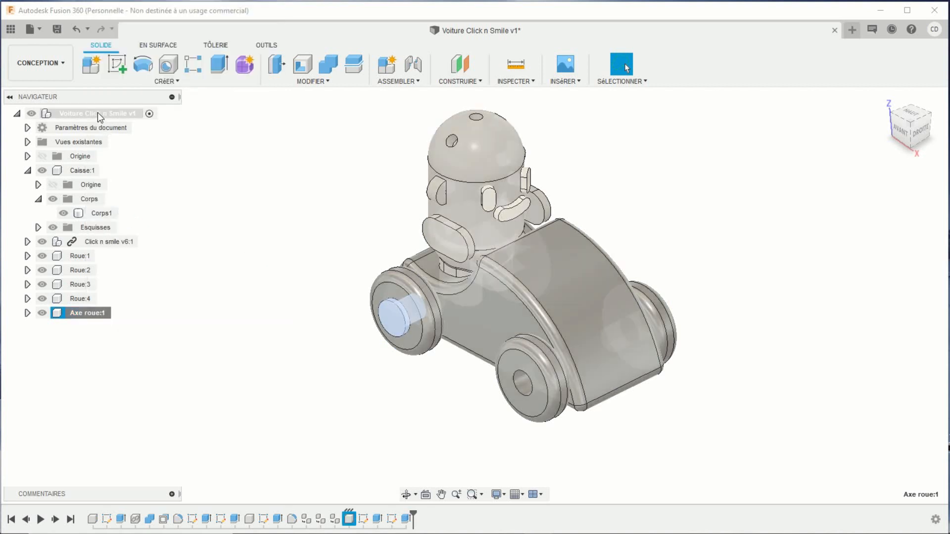
pyautogui.click(127, 291)
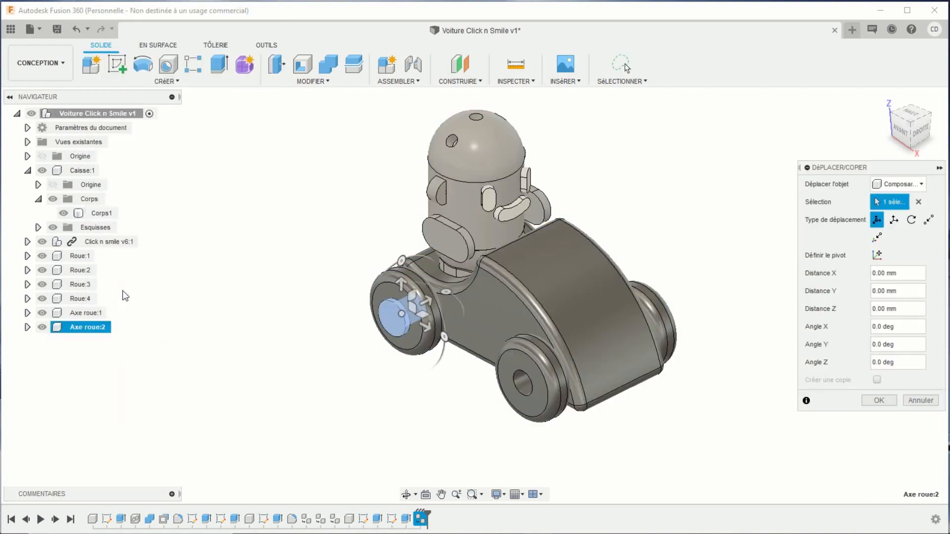
pyautogui.moveTo(425, 327); pyautogui.dragTo(552, 396)
pyautogui.click(867, 403)
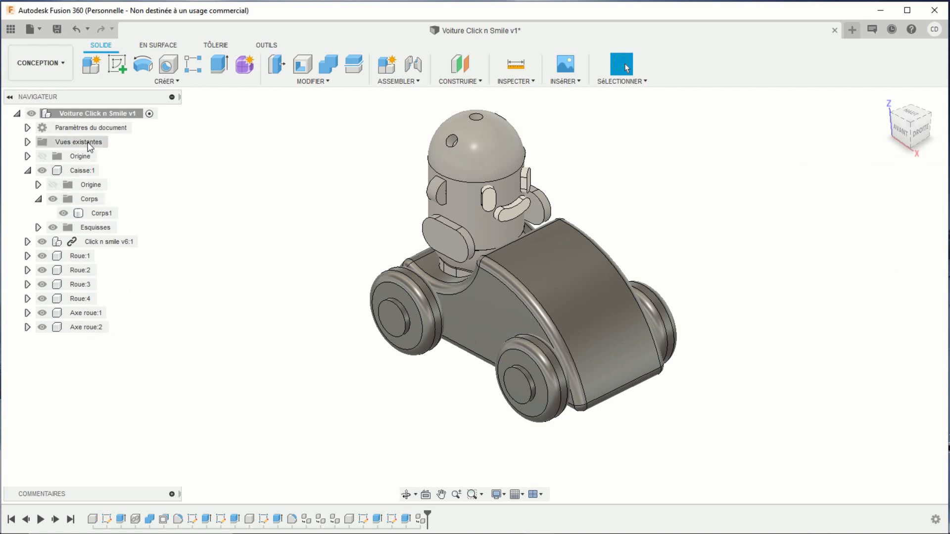
# Paste another axle copy into the top-level assembly and place it outside the opposite wheel, rotated -180° about Z.
pyautogui.rightClick(82, 113)
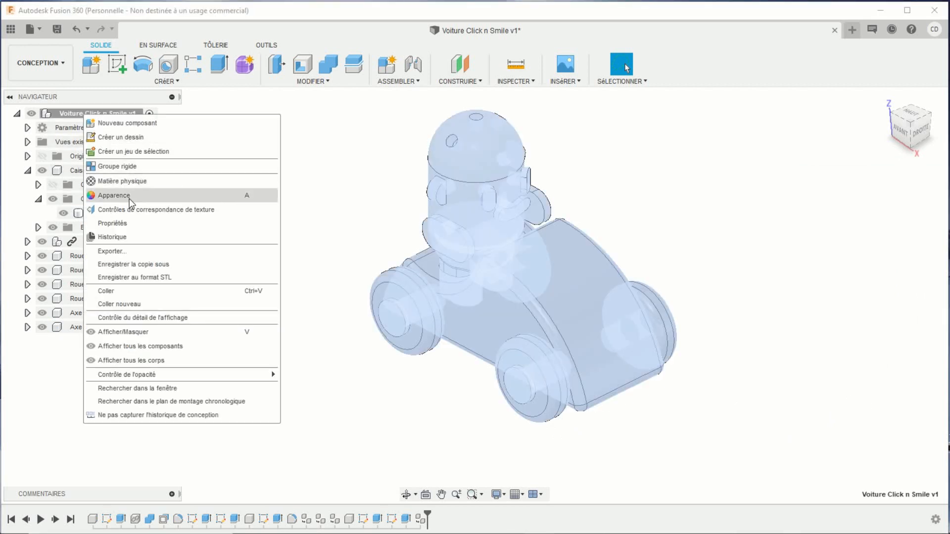
pyautogui.click(115, 291)
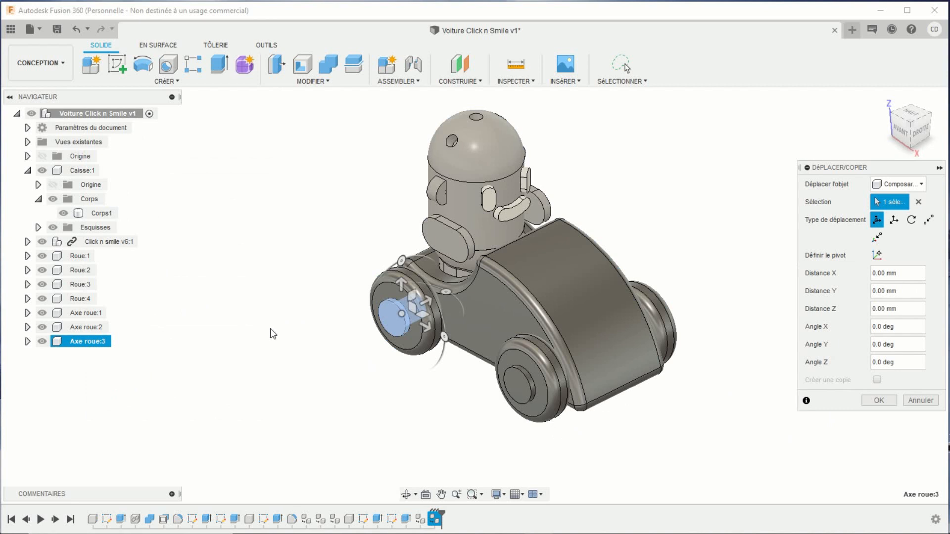
pyautogui.keyDown('shift'); pyautogui.moveTo(287, 338); pyautogui.dragTo(364, 318, button='middle'); pyautogui.keyUp('shift')
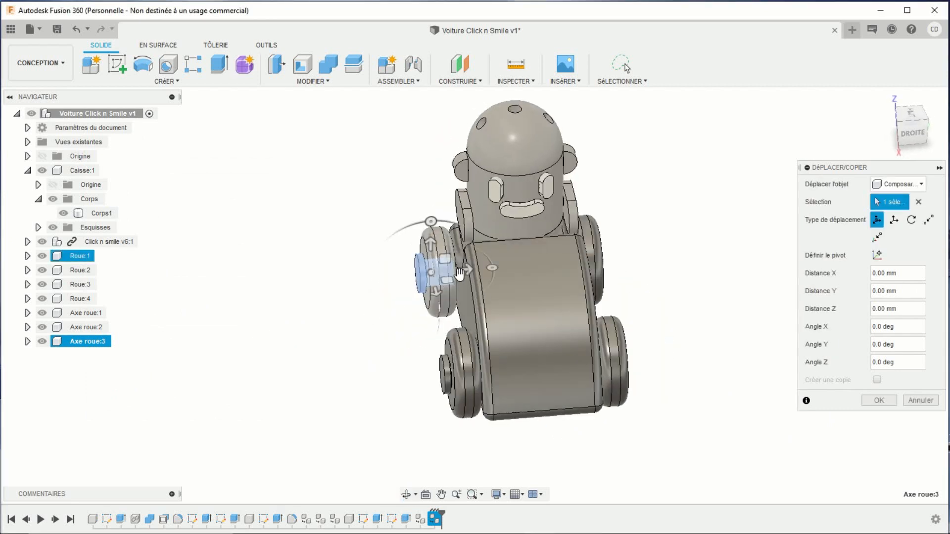
pyautogui.moveTo(460, 273); pyautogui.dragTo(606, 263)
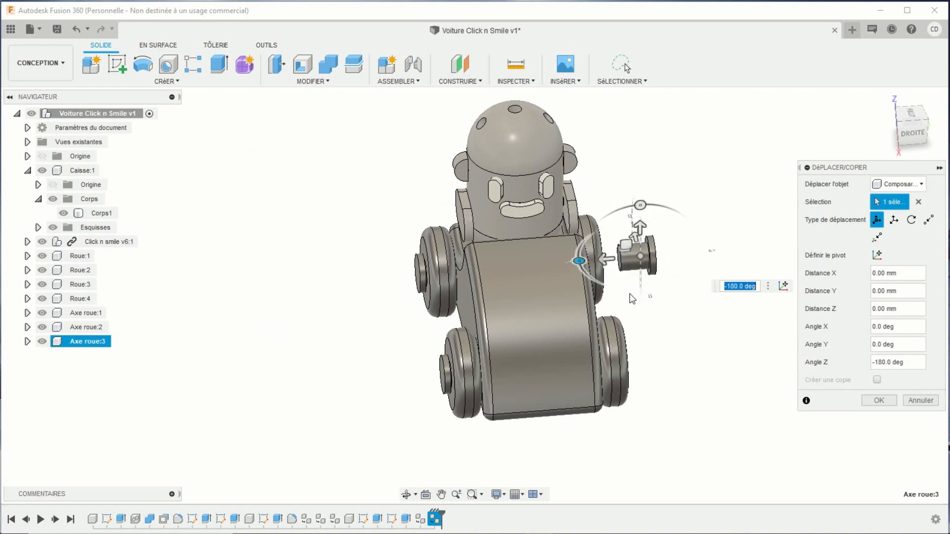
# Move the rotated axle copy 16 mm along Y into the opposite wheel's hole and confirm the placement.
pyautogui.scroll(-4, 623, 339)
pyautogui.moveTo(675, 332); pyautogui.dragTo(543, 346, button='middle')
pyautogui.scroll(6, 560, 329)
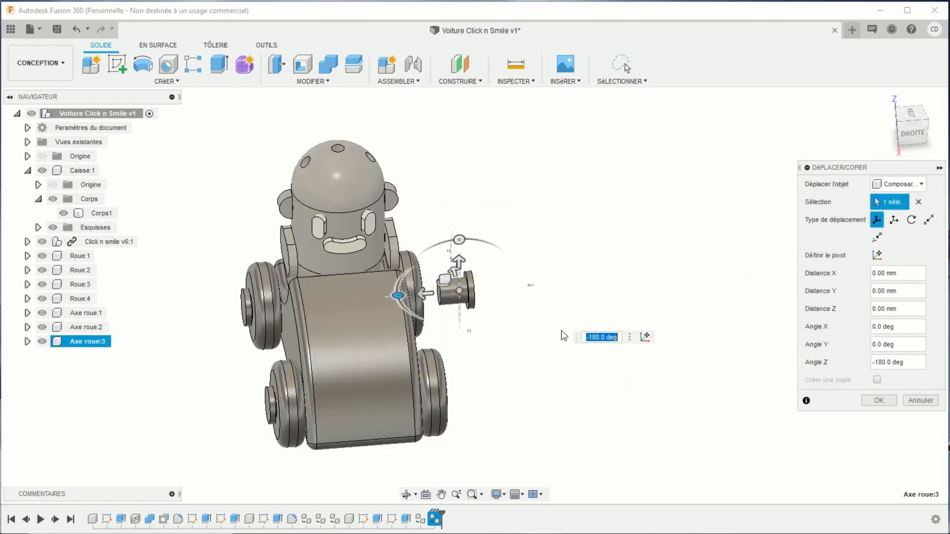
pyautogui.scroll(3, 536, 344)
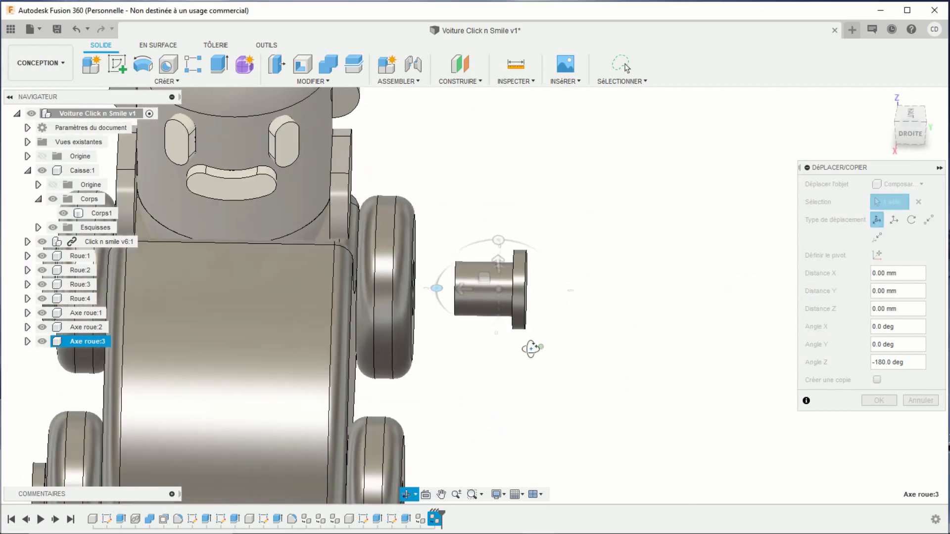
pyautogui.moveTo(463, 289); pyautogui.dragTo(381, 288)
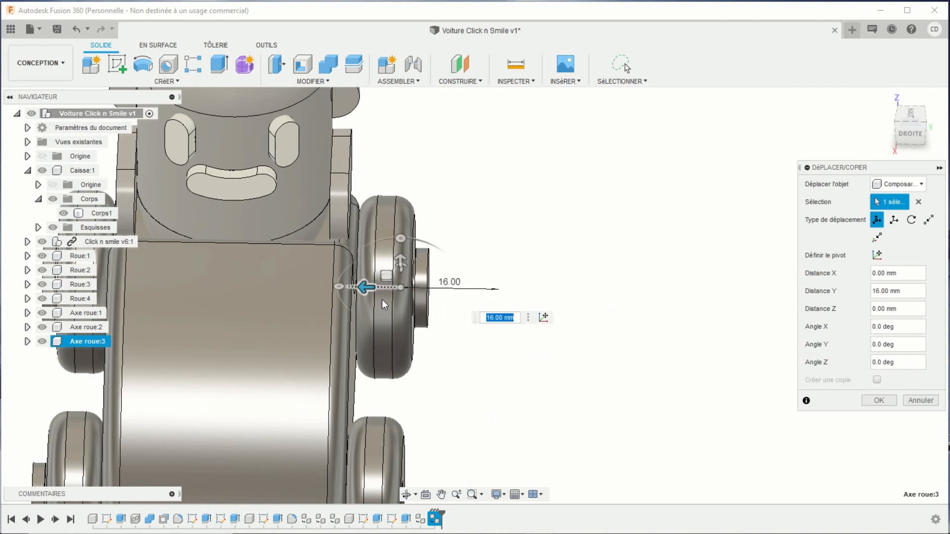
pyautogui.moveTo(403, 358); pyautogui.dragTo(598, 383, button='middle')
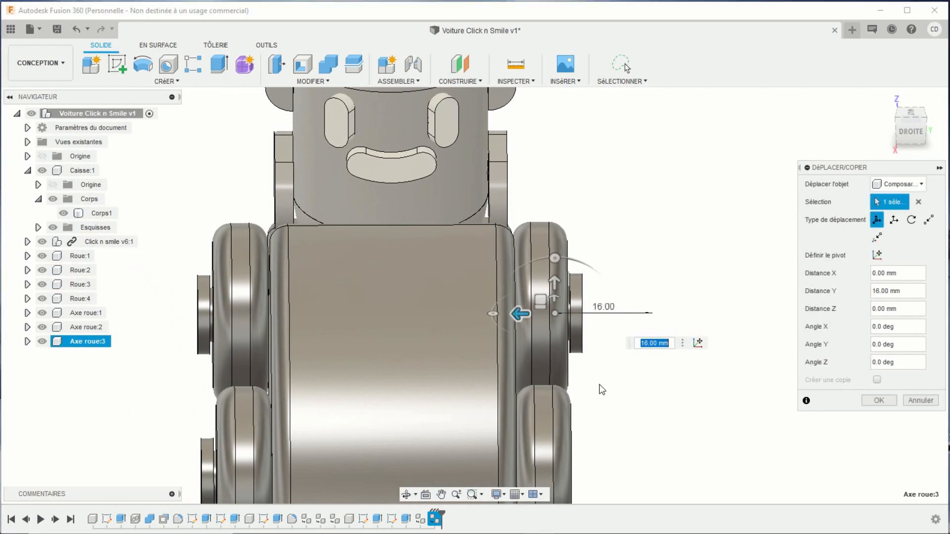
pyautogui.scroll(2, 602, 378)
pyautogui.scroll(-3, 625, 376)
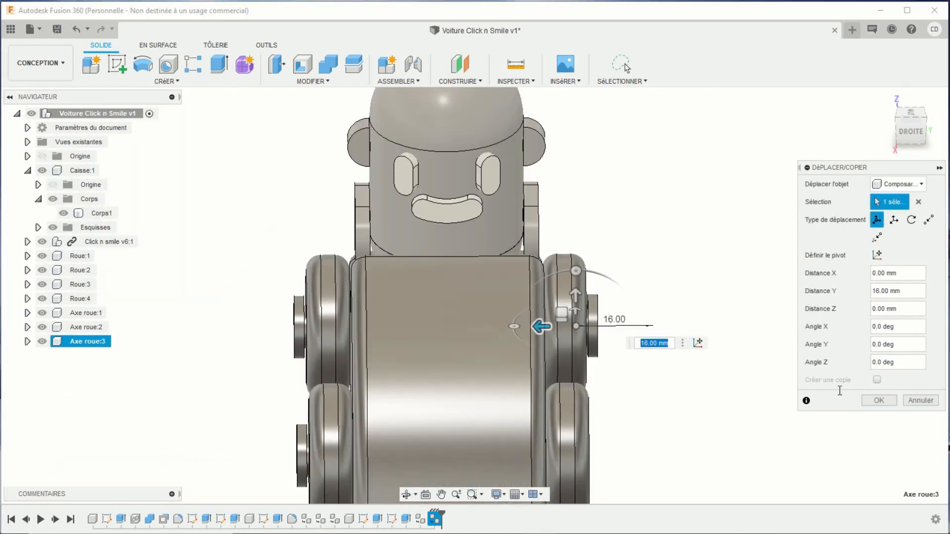
pyautogui.click(879, 400)
pyautogui.scroll(-3, 747, 361)
pyautogui.keyDown('shift'); pyautogui.moveTo(743, 362); pyautogui.dragTo(574, 321, button='middle'); pyautogui.keyUp('shift')
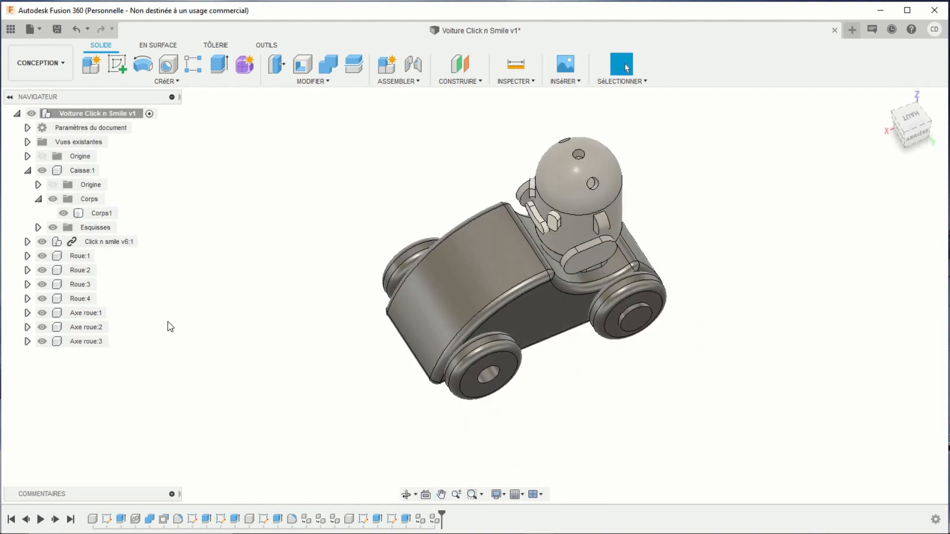
# Copy Axe roue:3, paste it into the top-level assembly and move it along X into the remaining empty wheel on the same side.
pyautogui.click(94, 343)
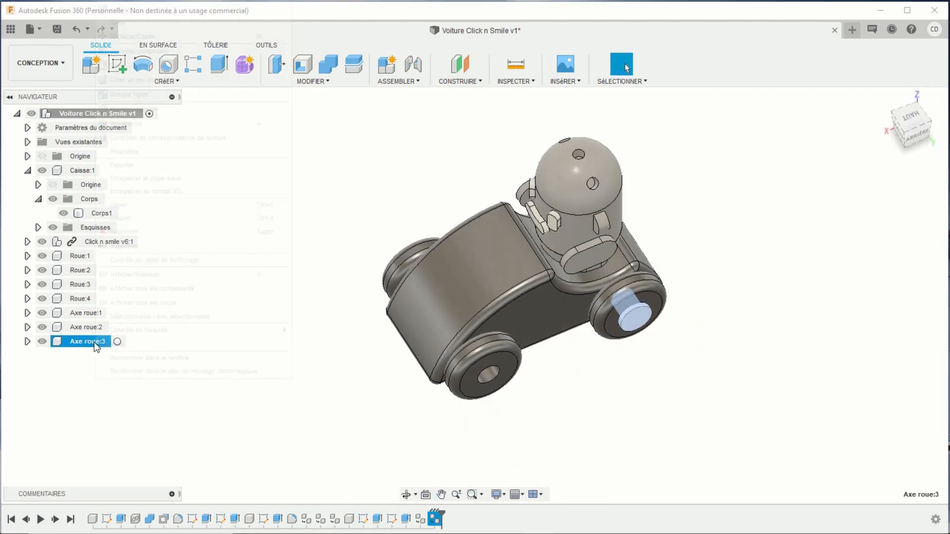
pyautogui.rightClick(94, 342)
pyautogui.click(130, 207)
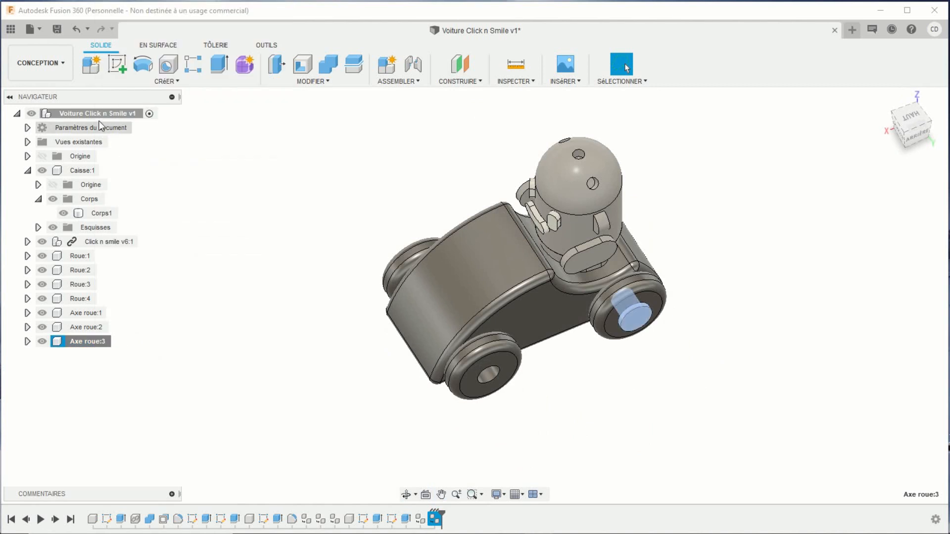
pyautogui.rightClick(96, 111)
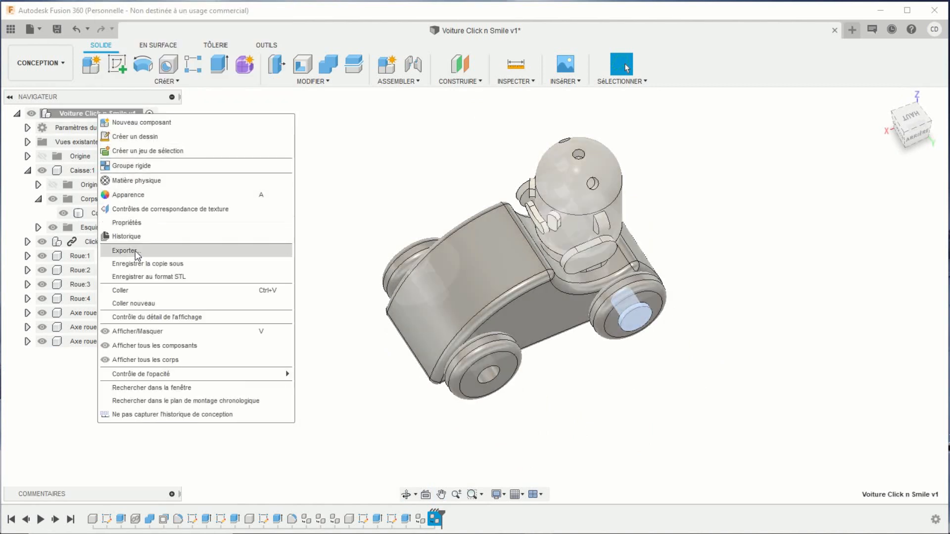
pyautogui.click(132, 290)
pyautogui.moveTo(663, 299); pyautogui.dragTo(521, 350)
pyautogui.click(875, 400)
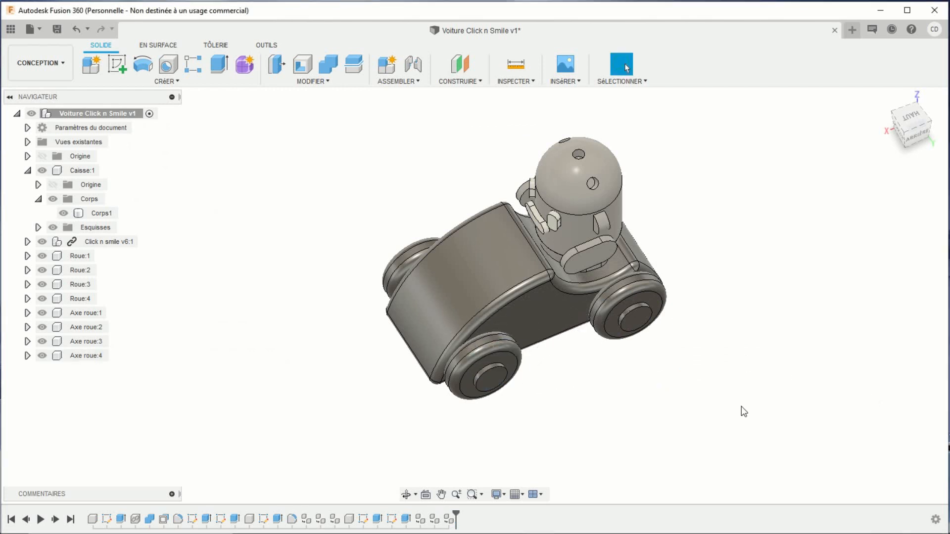
# Apply the glossy paint appearance Peinture - Brillant émaillé (bleu) to the Caisse body and the wheel axles.
pyautogui.scroll(-3, 658, 393)
pyautogui.keyDown('shift'); pyautogui.moveTo(545, 422); pyautogui.dragTo(706, 396, button='middle'); pyautogui.keyUp('shift')
pyautogui.scroll(3, 576, 390)
pyautogui.scroll(1, 658, 390)
pyautogui.moveTo(696, 338); pyautogui.dragTo(687, 347, button='middle')
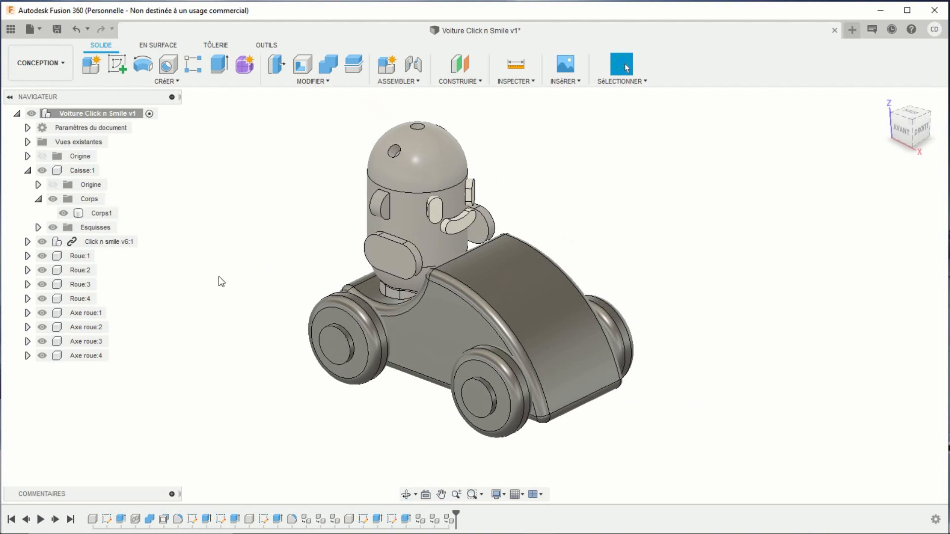
pyautogui.rightClick(109, 212)
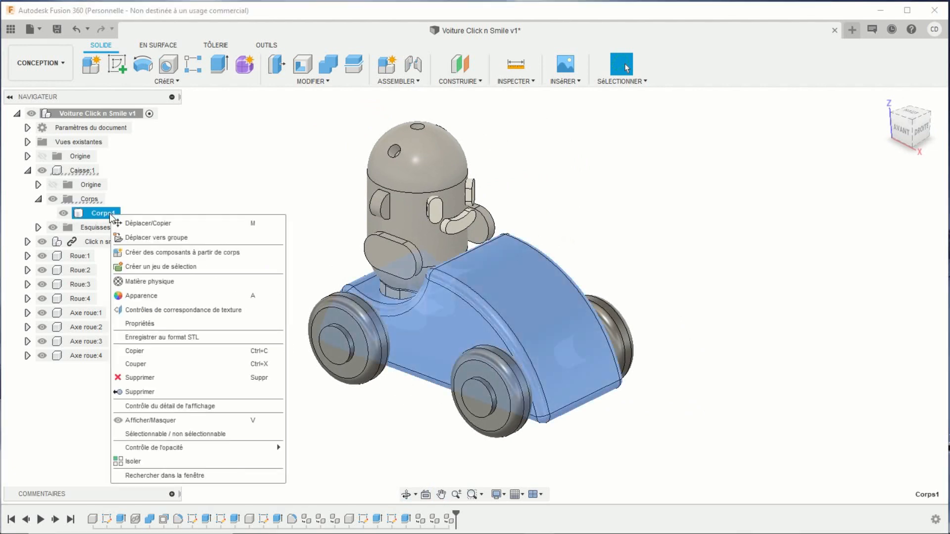
pyautogui.click(144, 296)
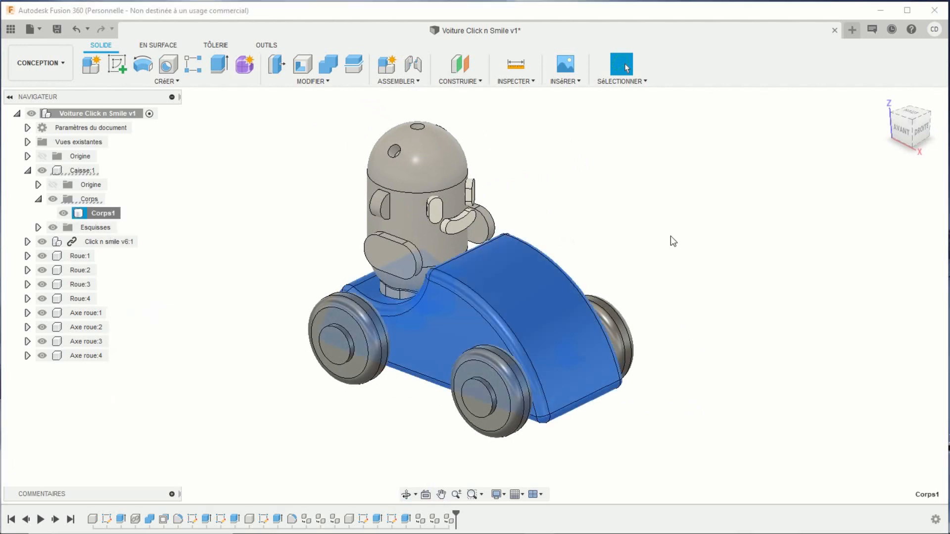
pyautogui.scroll(-5, 775, 435)
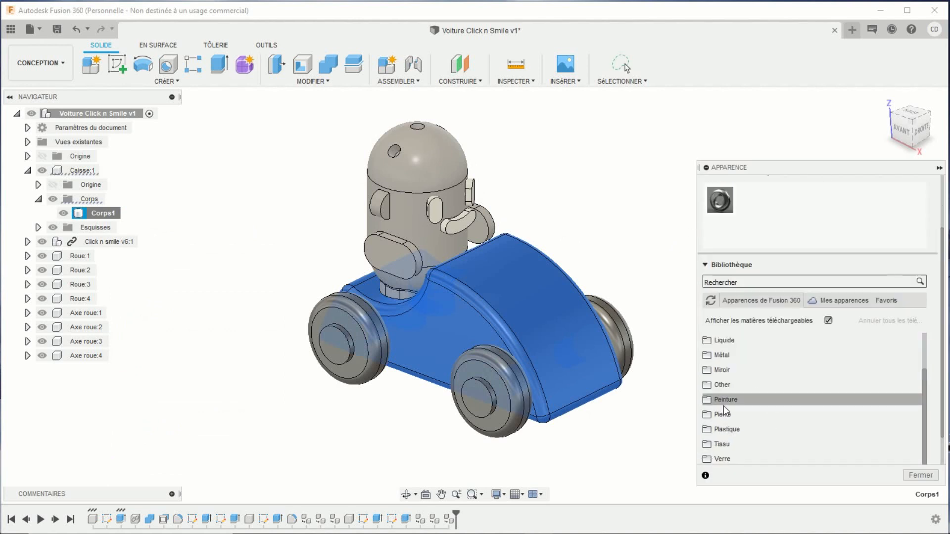
pyautogui.click(709, 401)
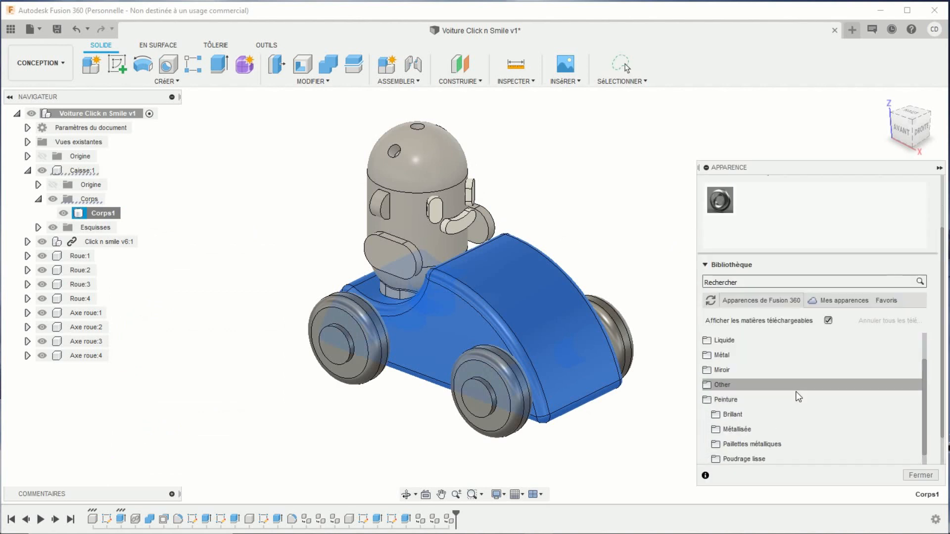
pyautogui.click(720, 415)
pyautogui.scroll(-1, 712, 403)
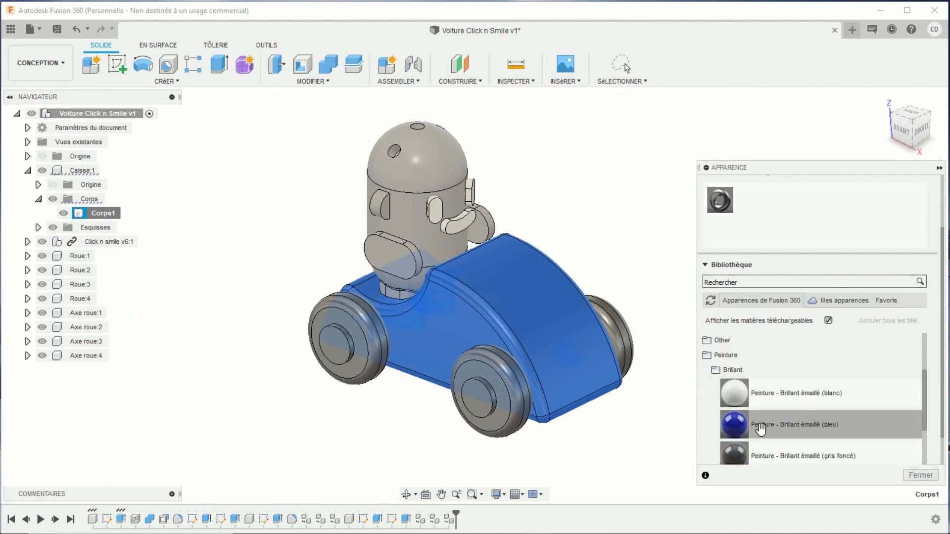
pyautogui.moveTo(760, 428); pyautogui.dragTo(581, 346)
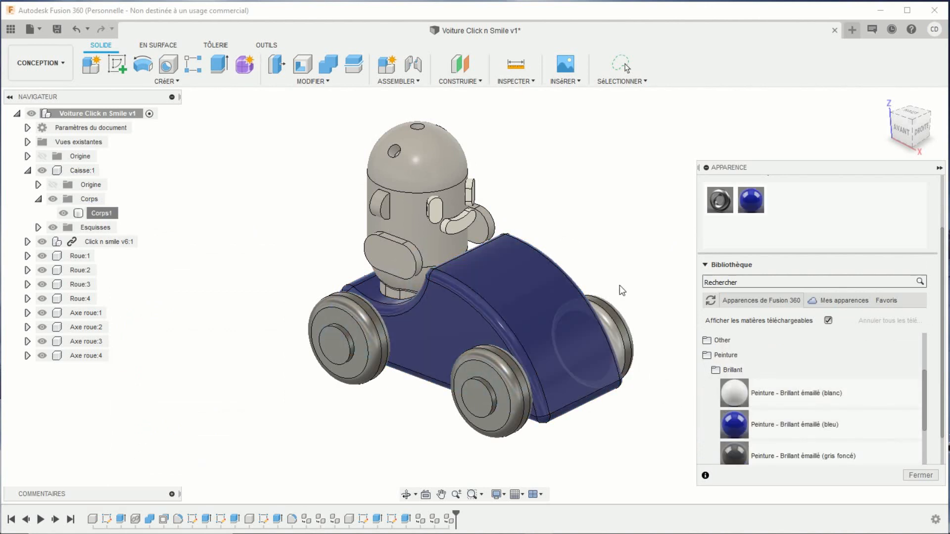
pyautogui.moveTo(737, 424)
pyautogui.mouseDown()
pyautogui.moveTo(643, 438)
pyautogui.moveTo(518, 429)
pyautogui.moveTo(492, 406)
pyautogui.mouseUp()
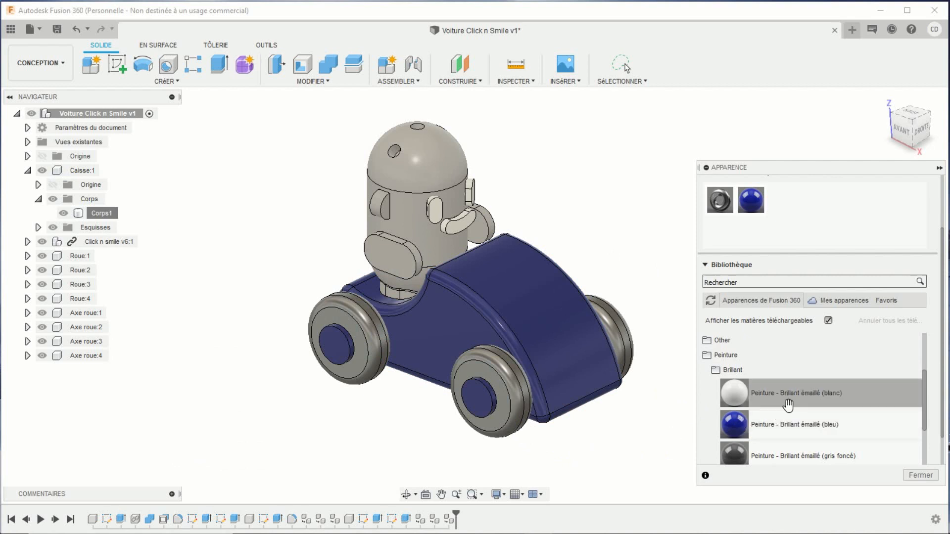
# Apply Peinture - Brillant émaillé (blanc) to the wheels and recolour that paint to turquoise, RGB 121, 247, 243.
pyautogui.moveTo(792, 391)
pyautogui.mouseDown()
pyautogui.moveTo(551, 428)
pyautogui.moveTo(525, 420)
pyautogui.mouseUp()
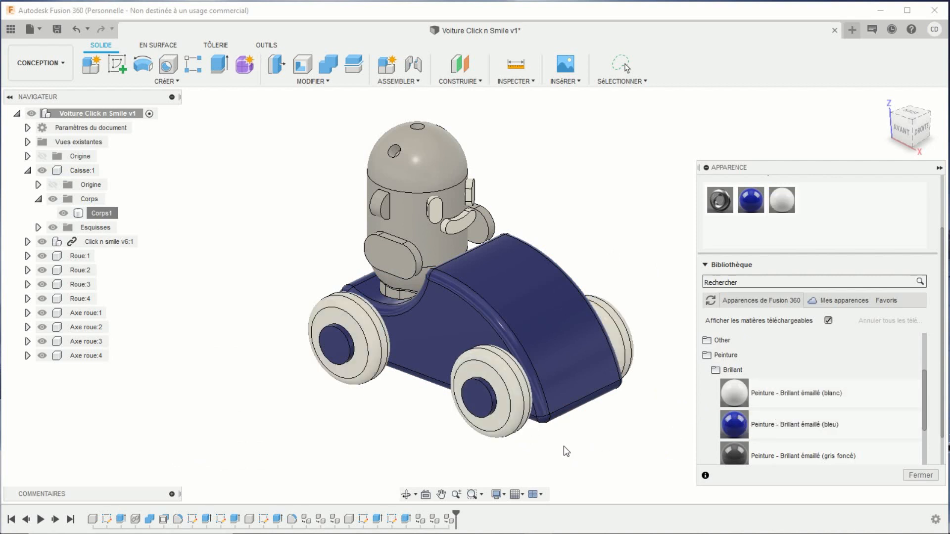
pyautogui.doubleClick(788, 198)
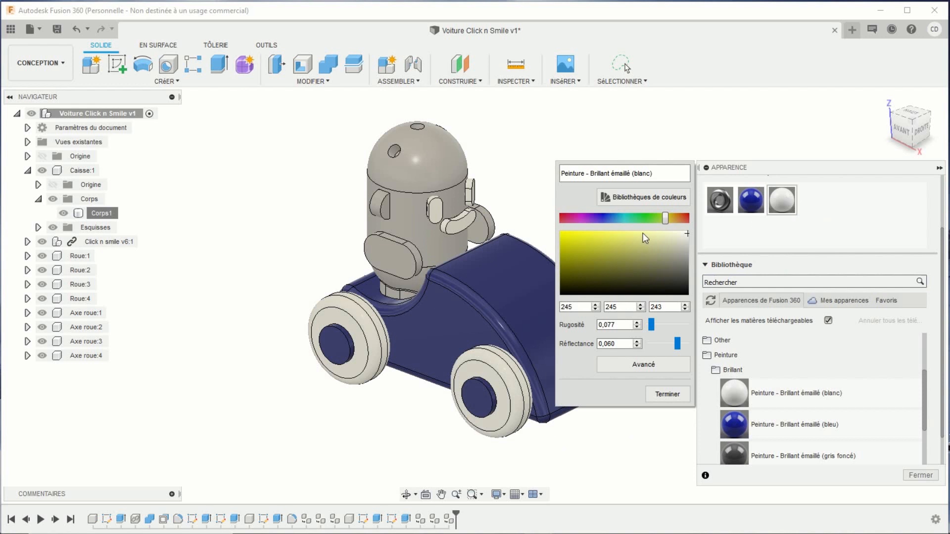
pyautogui.moveTo(664, 220); pyautogui.dragTo(624, 219)
pyautogui.moveTo(688, 234); pyautogui.dragTo(622, 233)
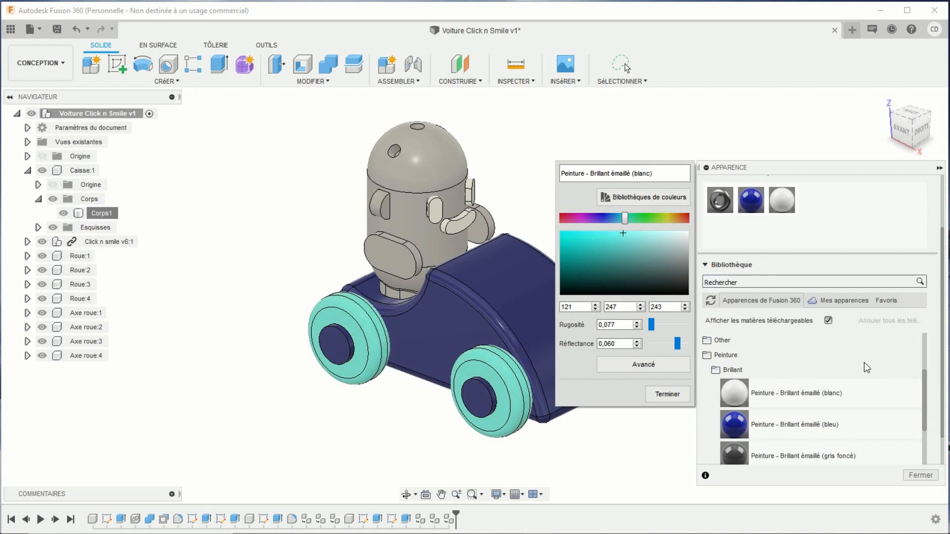
pyautogui.click(916, 475)
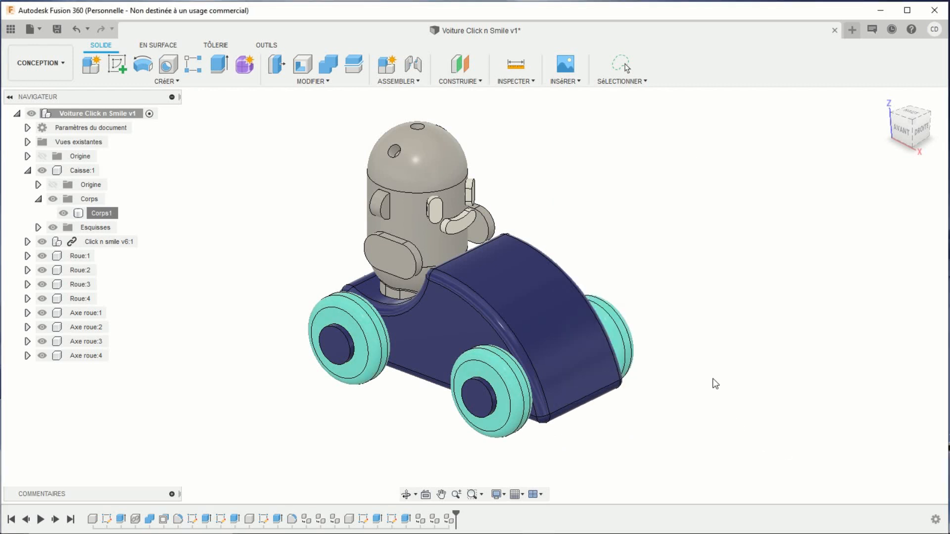
# Export Corps1 of Caisse:1 for 3D printing as an STL file named Caisse in the STL Voiture folder.
pyautogui.scroll(-2, 680, 352)
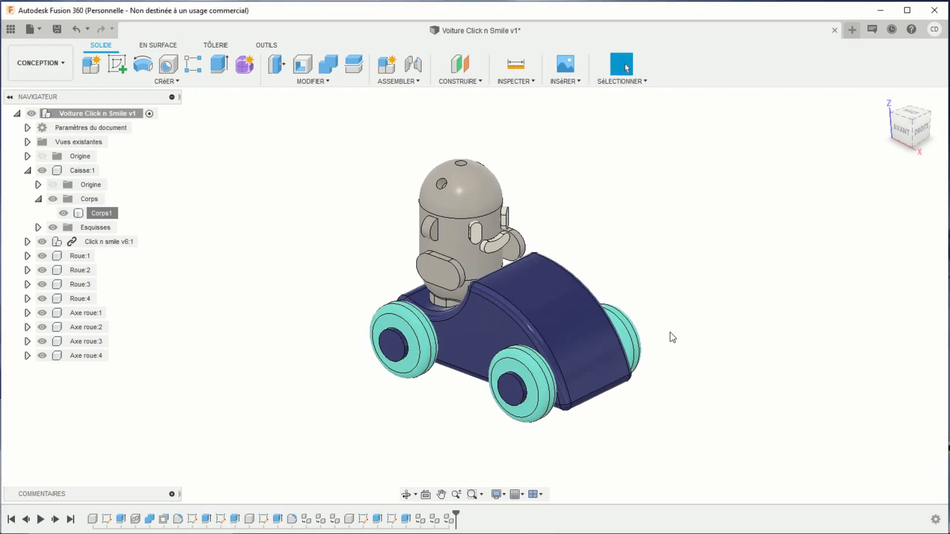
pyautogui.moveTo(670, 326)
pyautogui.keyDown('shift'); pyautogui.mouseDown(button='middle')
pyautogui.moveTo(613, 335)
pyautogui.moveTo(625, 363)
pyautogui.moveTo(604, 333)
pyautogui.moveTo(670, 333)
pyautogui.moveTo(698, 350)
pyautogui.moveTo(655, 333)
pyautogui.moveTo(671, 331)
pyautogui.mouseUp(button='middle'); pyautogui.keyUp('shift')
pyautogui.scroll(1, 669, 327)
pyautogui.moveTo(630, 293); pyautogui.dragTo(673, 320, button='middle')
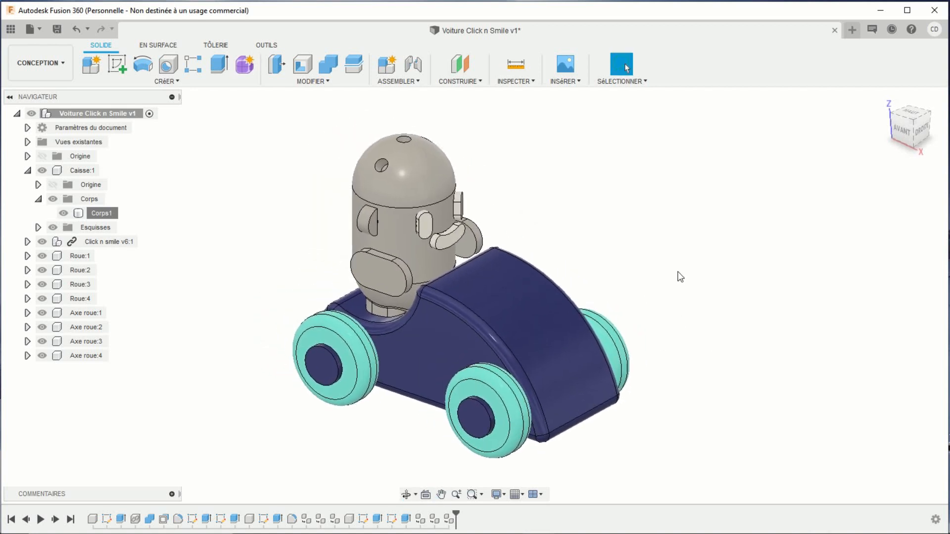
pyautogui.moveTo(677, 271); pyautogui.dragTo(682, 257, button='middle')
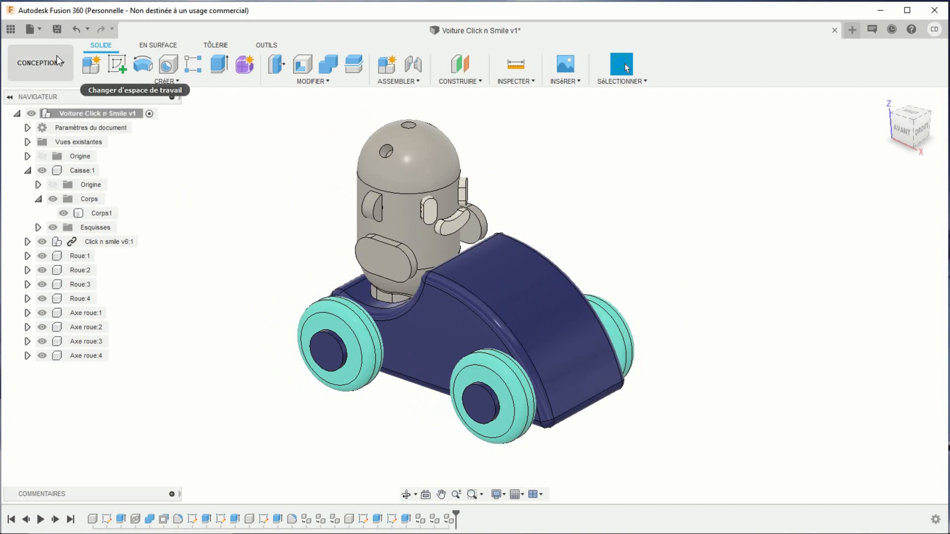
pyautogui.click(39, 31)
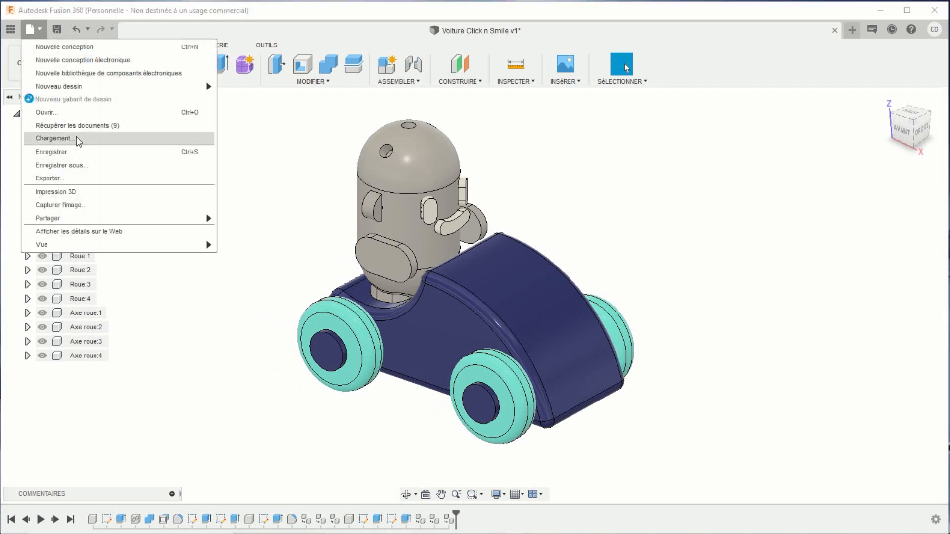
pyautogui.click(88, 191)
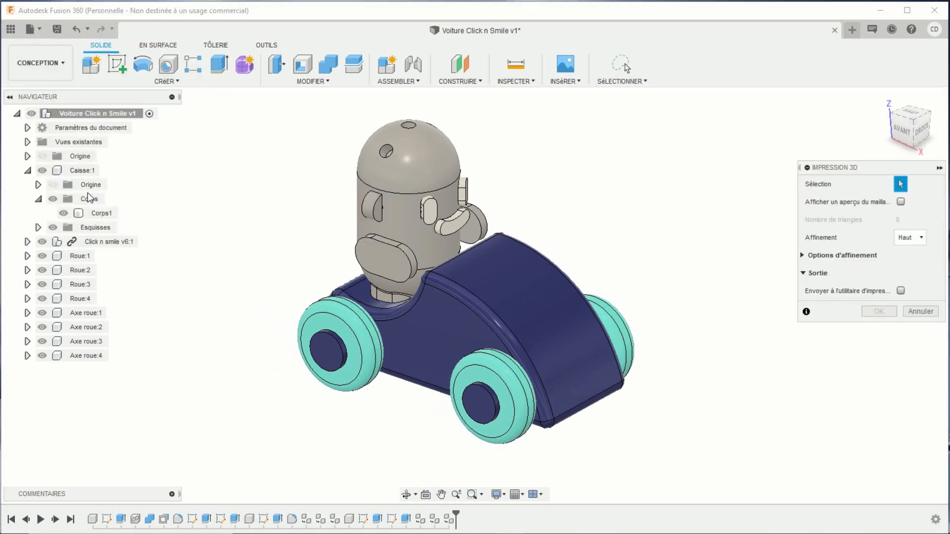
pyautogui.click(112, 211)
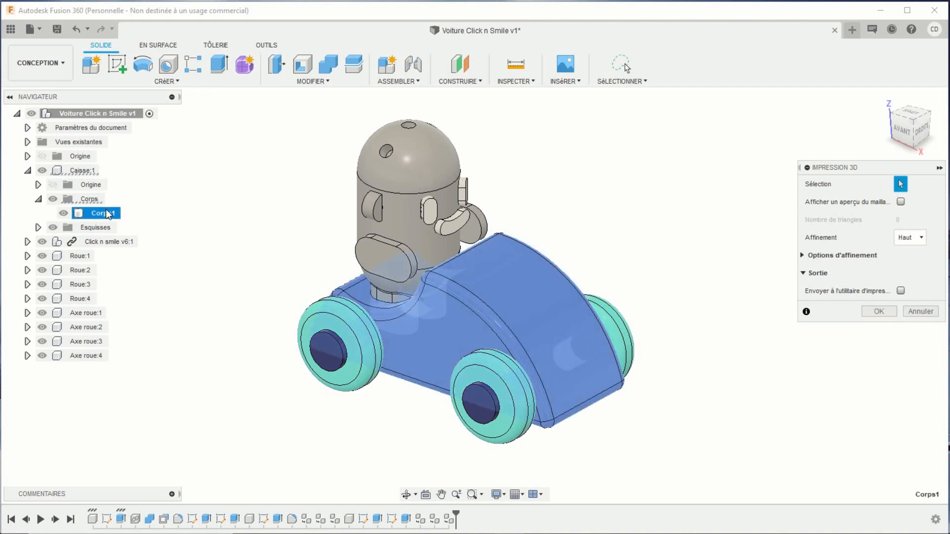
pyautogui.click(875, 311)
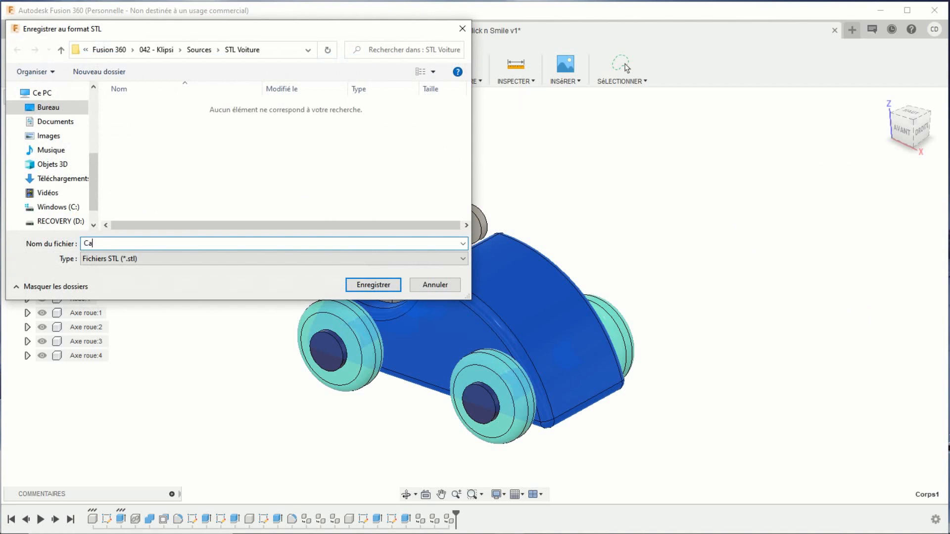
pyautogui.press('Return')
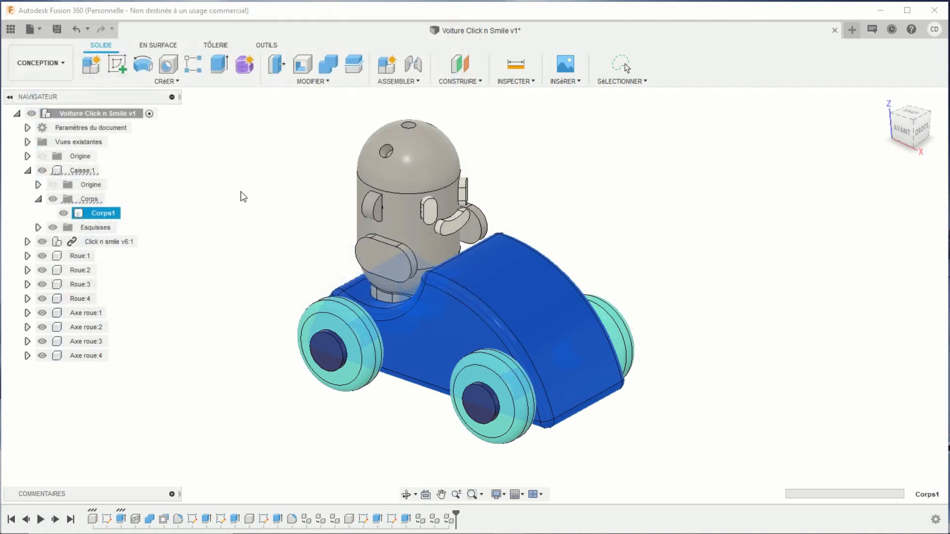
# Export Corps1 of Roue:1 for 3D printing as an STL file named Roue in the STL Voiture folder.
pyautogui.click(40, 29)
pyautogui.click(67, 191)
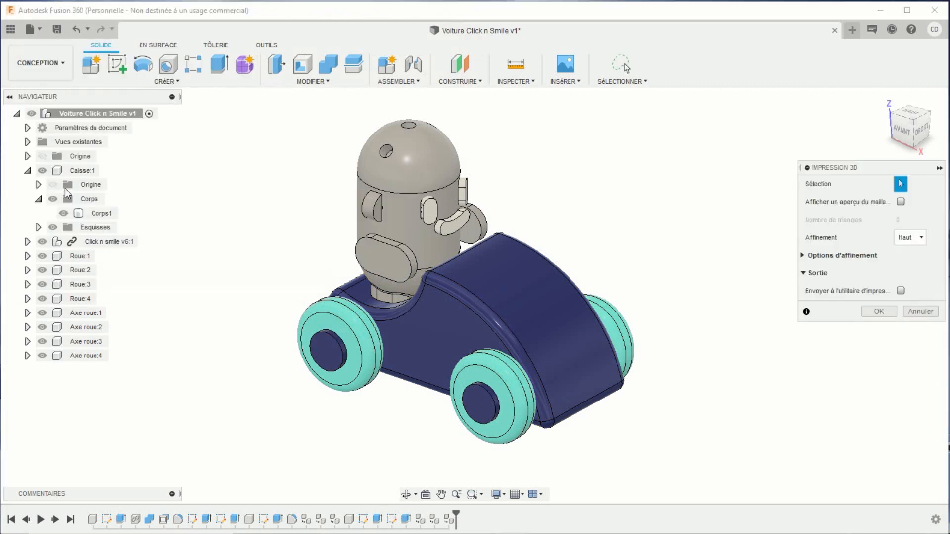
pyautogui.click(27, 256)
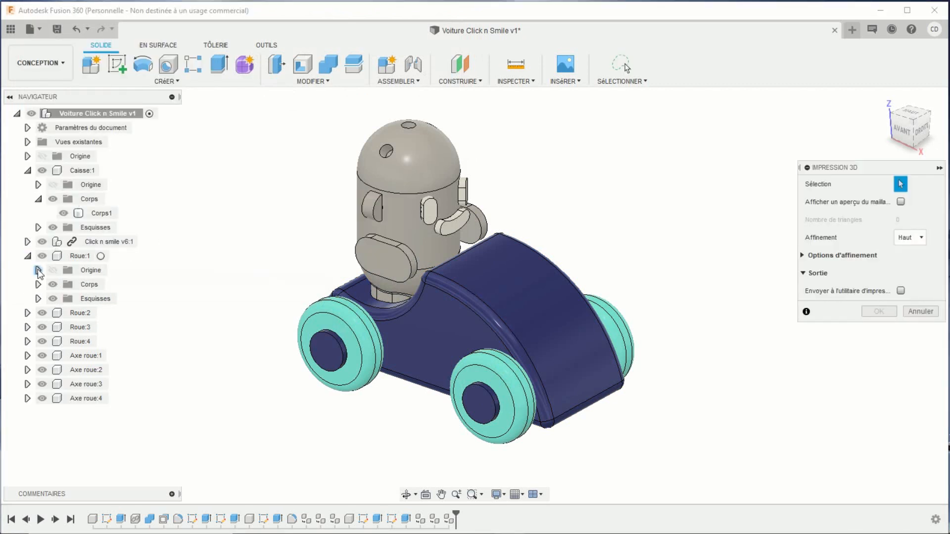
pyautogui.click(38, 284)
pyautogui.click(97, 299)
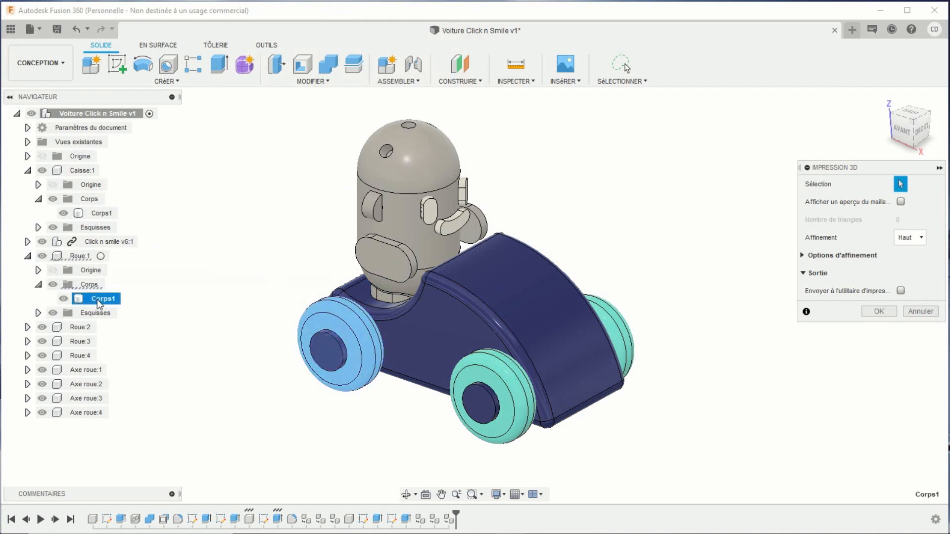
pyautogui.click(878, 309)
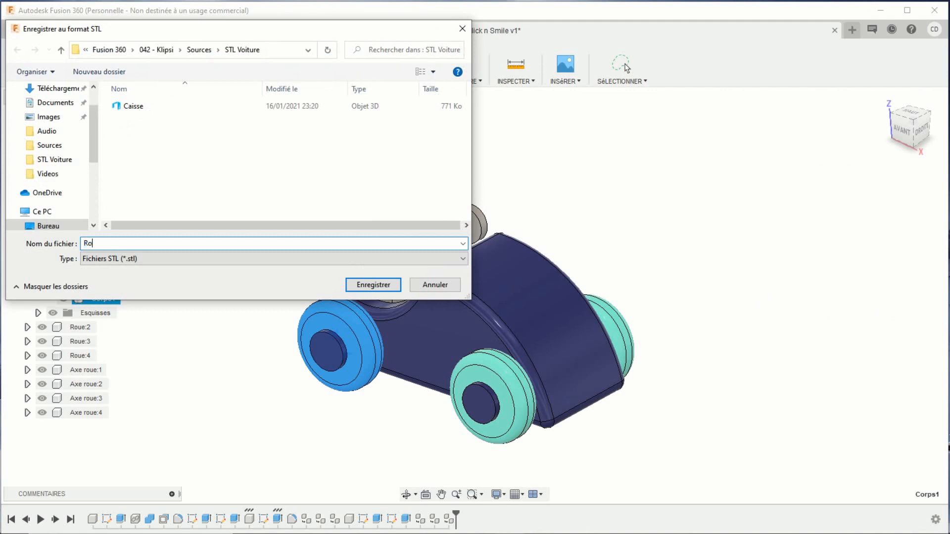
pyautogui.write('Roue')
pyautogui.press('Return')
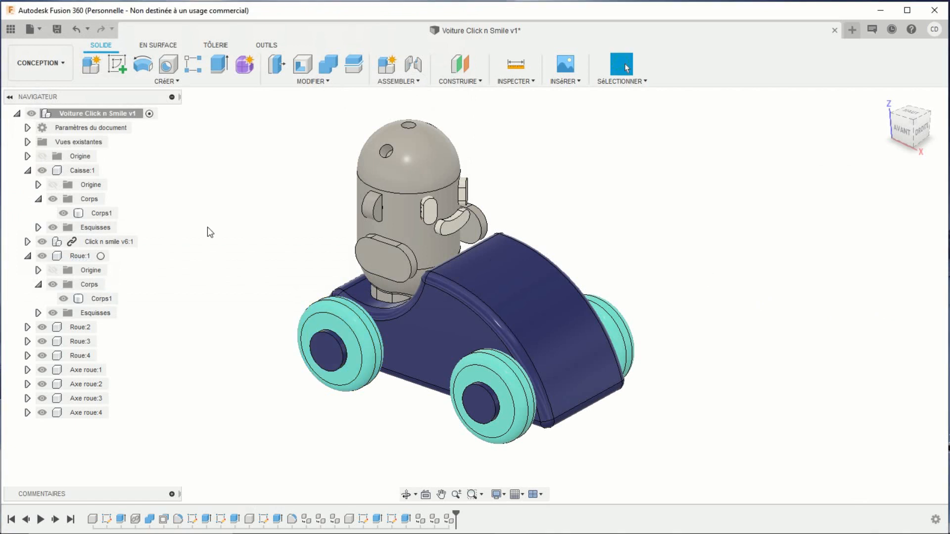
# Export Corps1 of Axe roue:1 for 3D printing as an STL file named Axe roue in the STL Voiture folder.
pyautogui.click(33, 28)
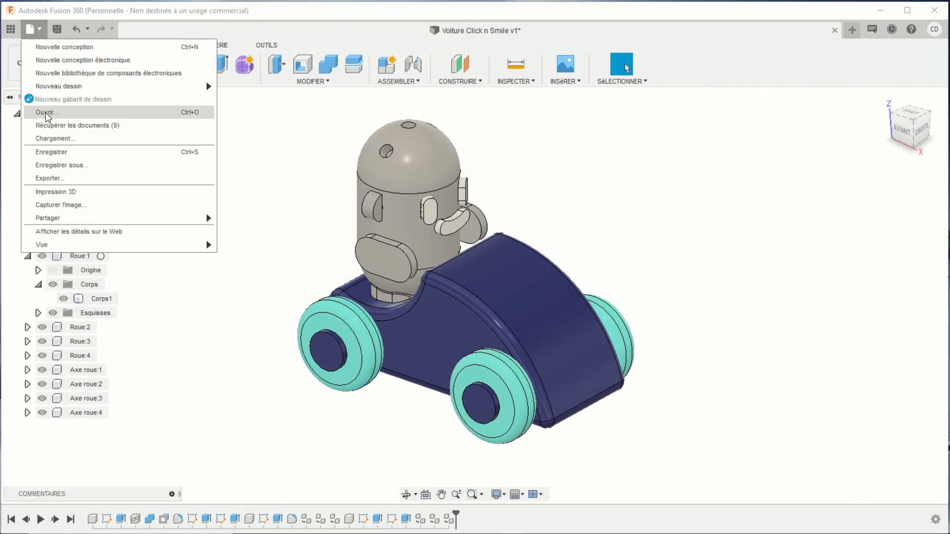
pyautogui.click(55, 192)
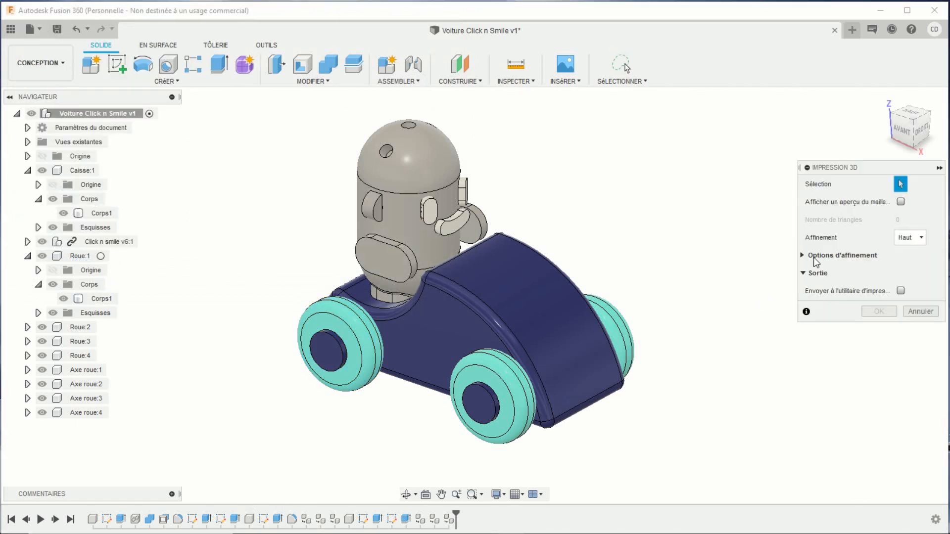
pyautogui.click(27, 370)
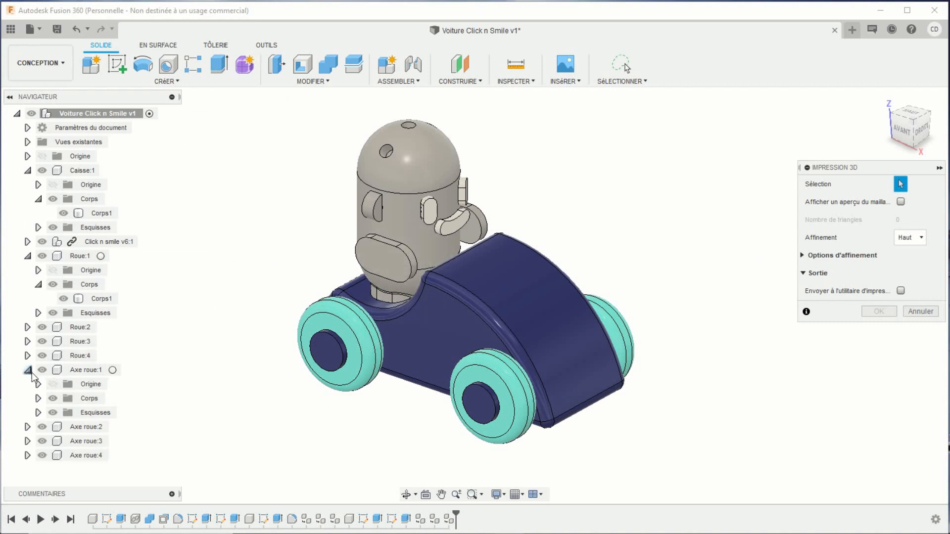
pyautogui.click(38, 399)
pyautogui.click(98, 415)
pyautogui.click(470, 383)
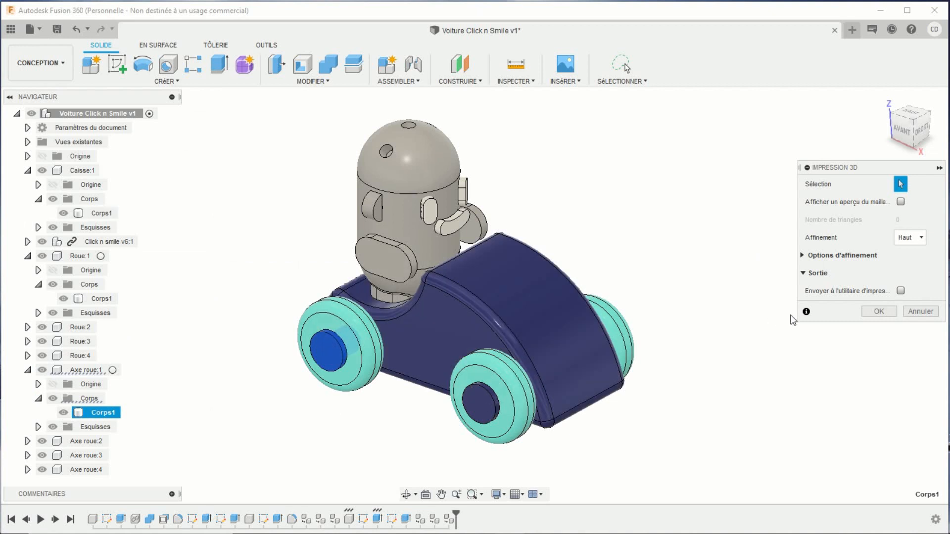
pyautogui.click(870, 313)
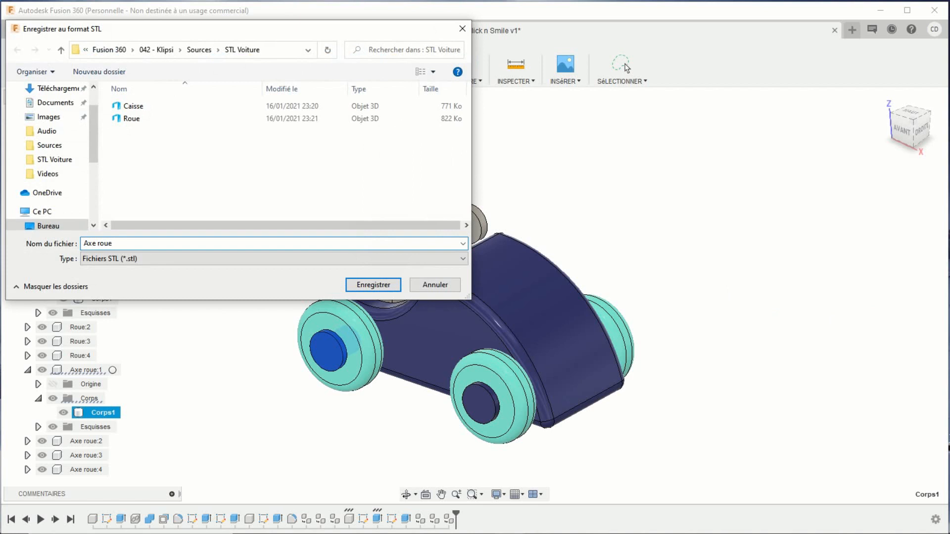
pyautogui.click(373, 285)
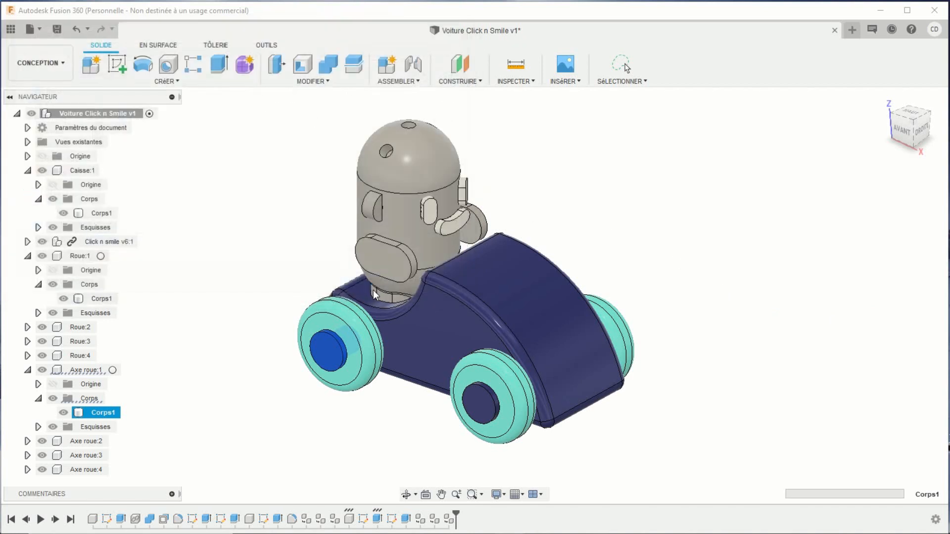
pyautogui.click(571, 244)
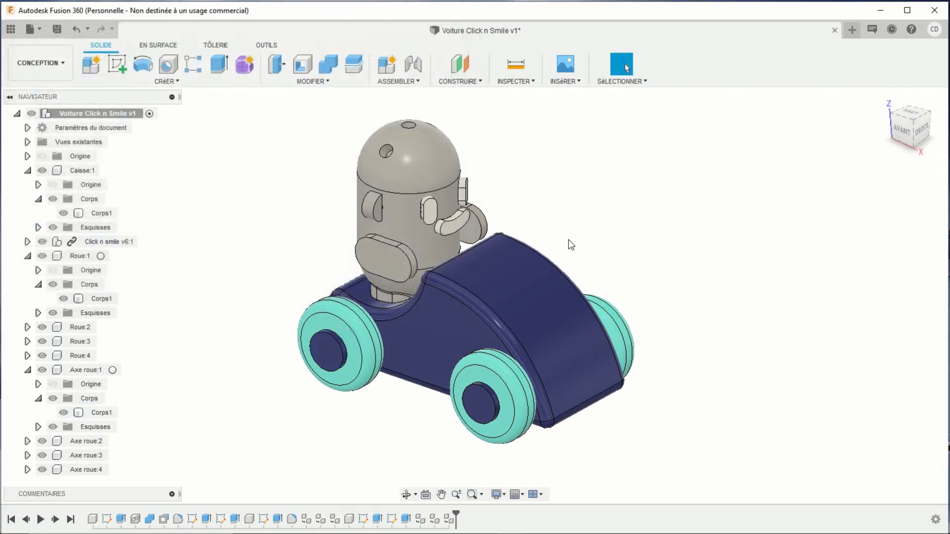
pyautogui.moveTo(567, 236); pyautogui.dragTo(575, 240, button='middle')
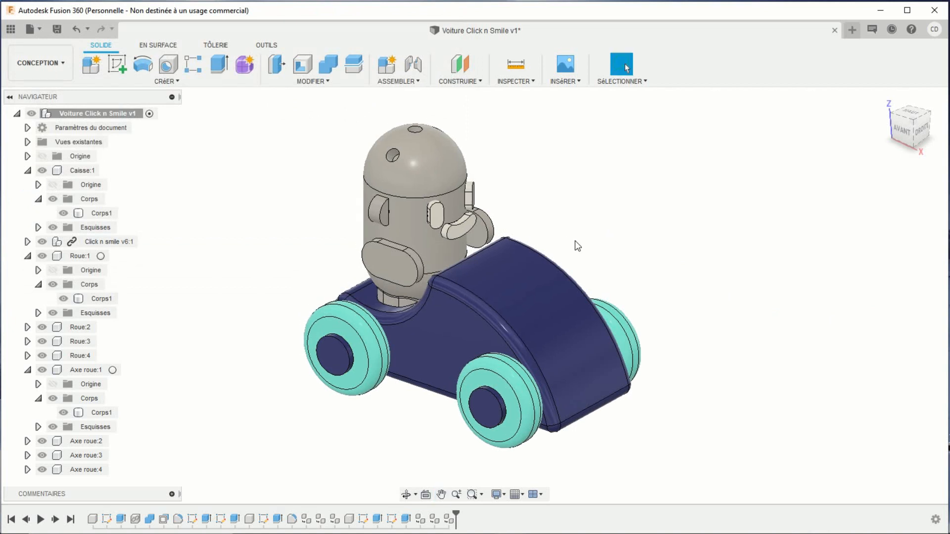